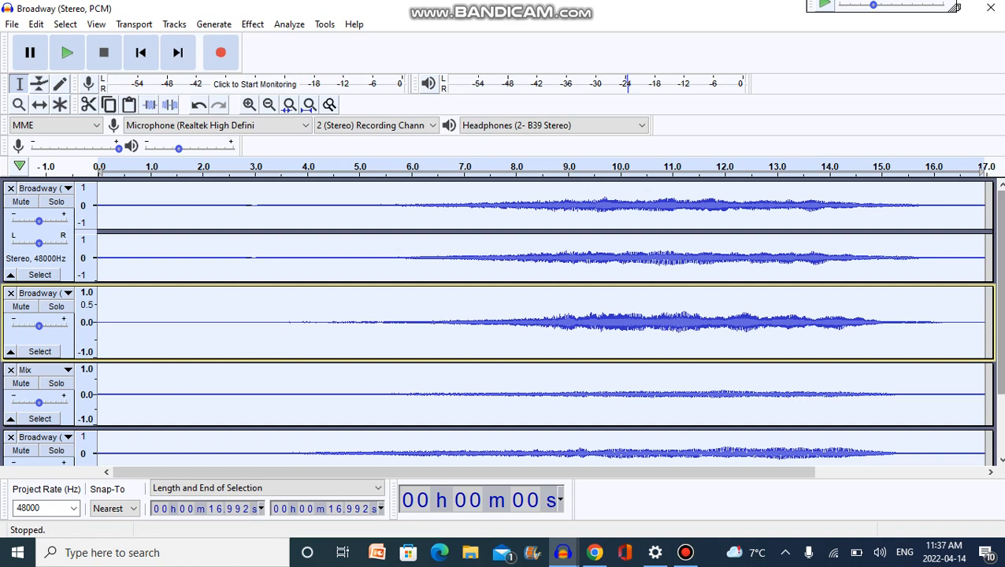
Play the full multitrack mix from the start with all tracks audible, and stop playback.
{"action": "scroll", "coordinate": [998, 237], "scroll_direction": "down", "scroll_amount": 3}
{"action": "scroll", "coordinate": [998, 237], "scroll_direction": "up", "scroll_amount": 3}
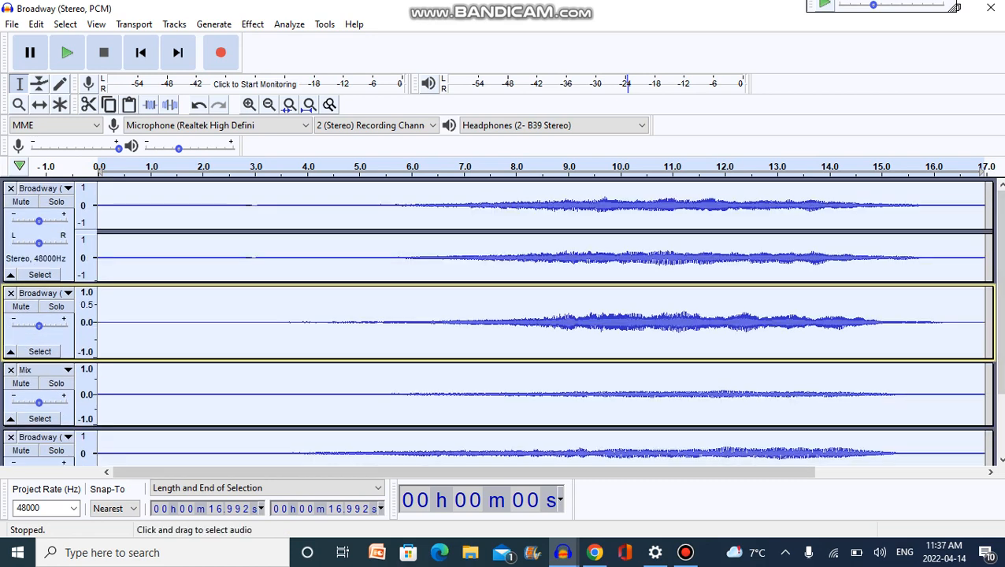
{"action": "key", "text": "space"}
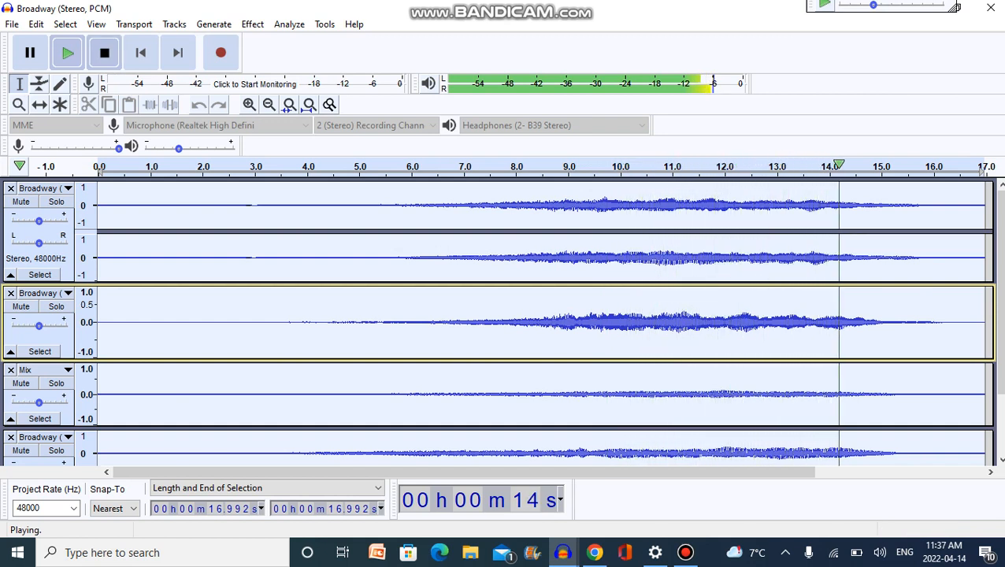
{"action": "key", "text": "space"}
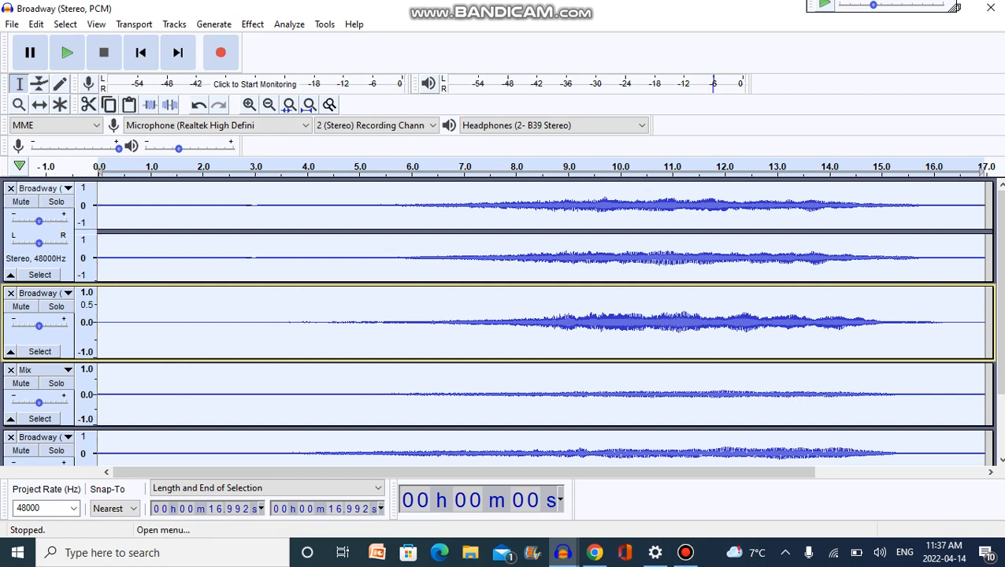
Solo the uppermost stereo Broadway track and listen to it from about 7.7 s and again from about 6.2 s.
{"action": "left_click", "coordinate": [56, 201]}
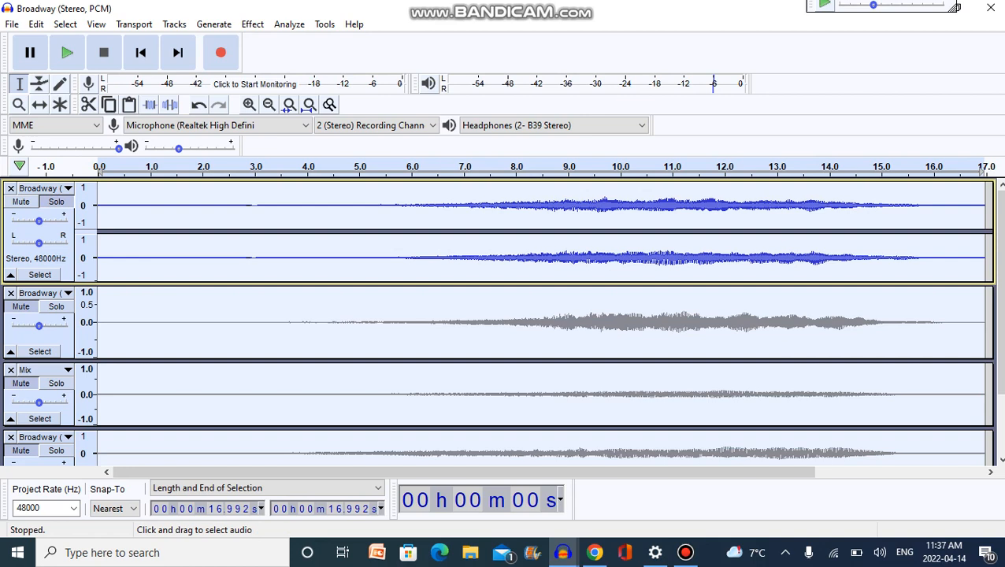
{"action": "left_click", "coordinate": [500, 228]}
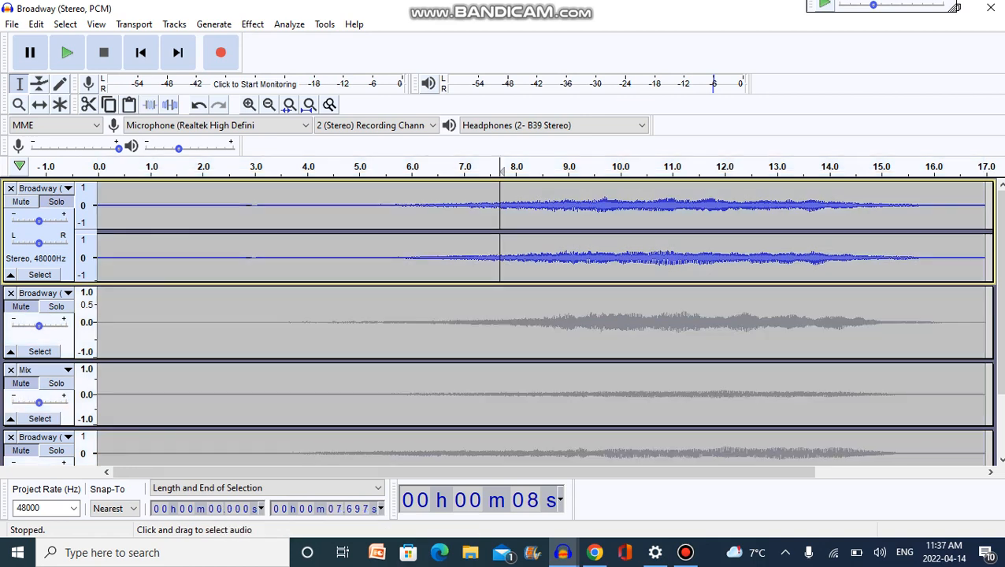
{"action": "key", "text": "space"}
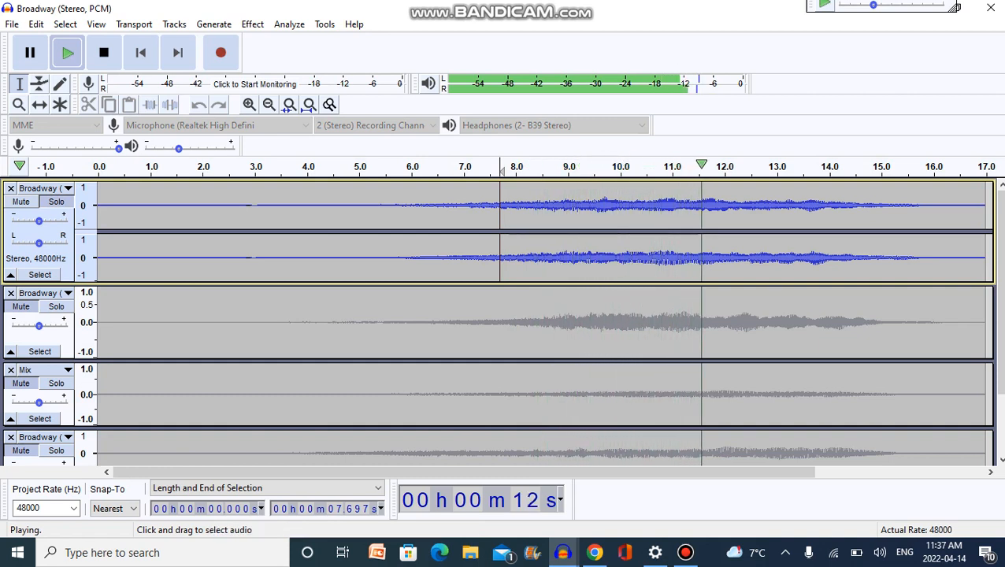
{"action": "left_click", "coordinate": [421, 228]}
{"action": "key", "text": "space"}
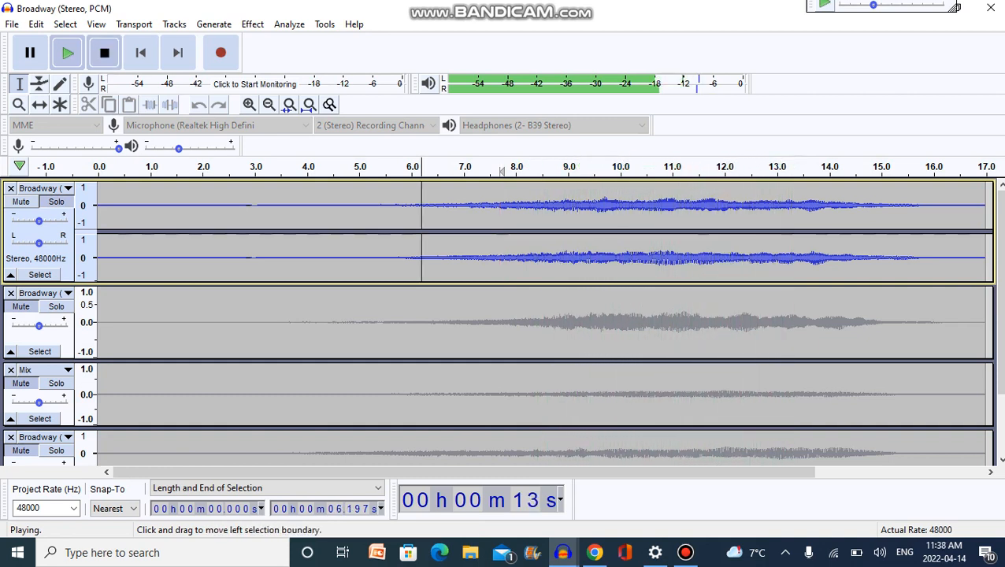
{"action": "key", "text": "space"}
Solo the mono Broadway track below the first stereo track and play it from the cursor at about 6.2 s.
{"action": "key", "text": "space"}
{"action": "left_click", "coordinate": [56, 306]}
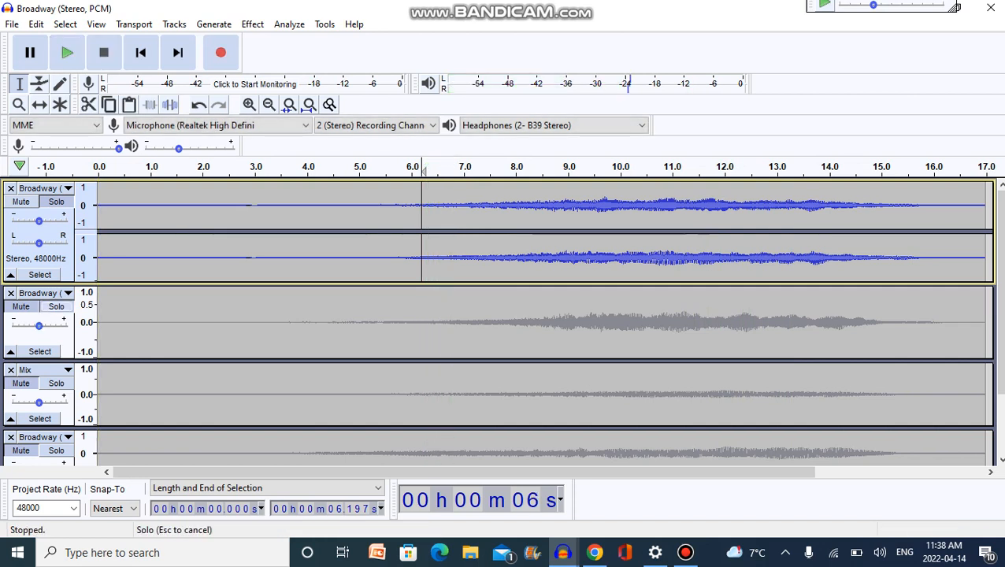
{"action": "left_click", "coordinate": [56, 306]}
{"action": "key", "text": "space"}
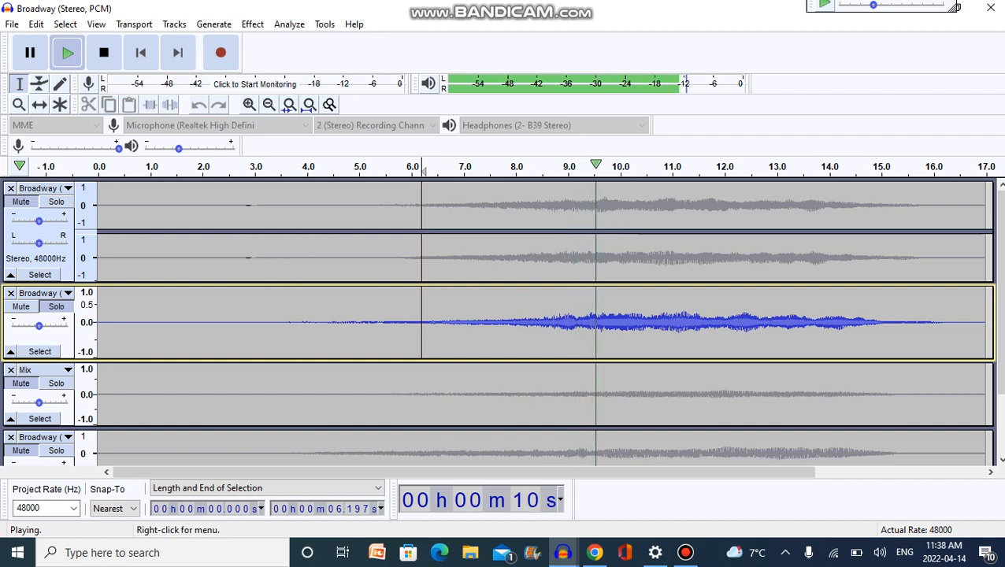
Solo the Mix track, play it from the cursor at about 6.2 s, and stop playback.
{"action": "left_click", "coordinate": [56, 383]}
{"action": "key", "text": "space"}
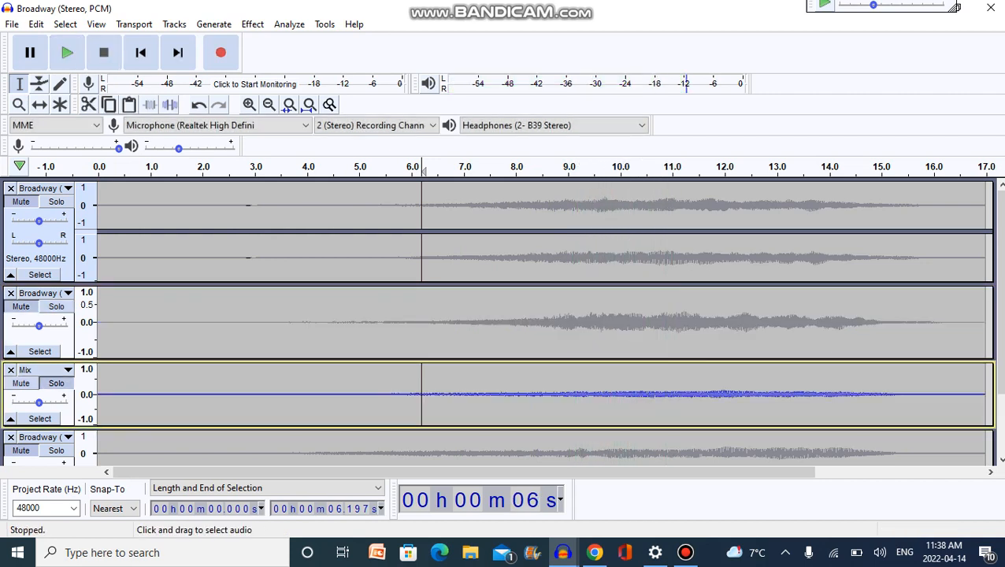
{"action": "key", "text": "space"}
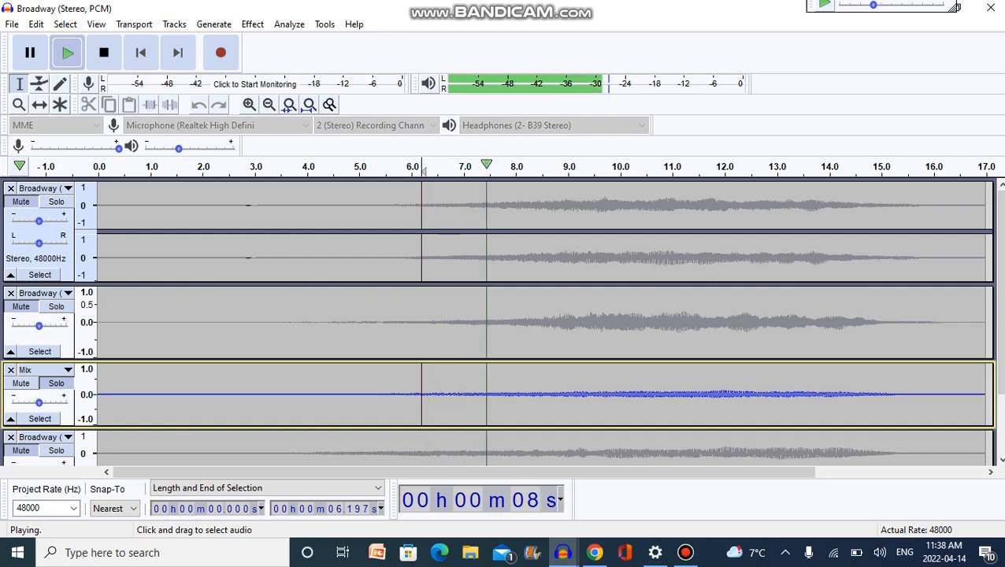
{"action": "scroll", "coordinate": [503, 320], "scroll_direction": "down", "scroll_amount": 2}
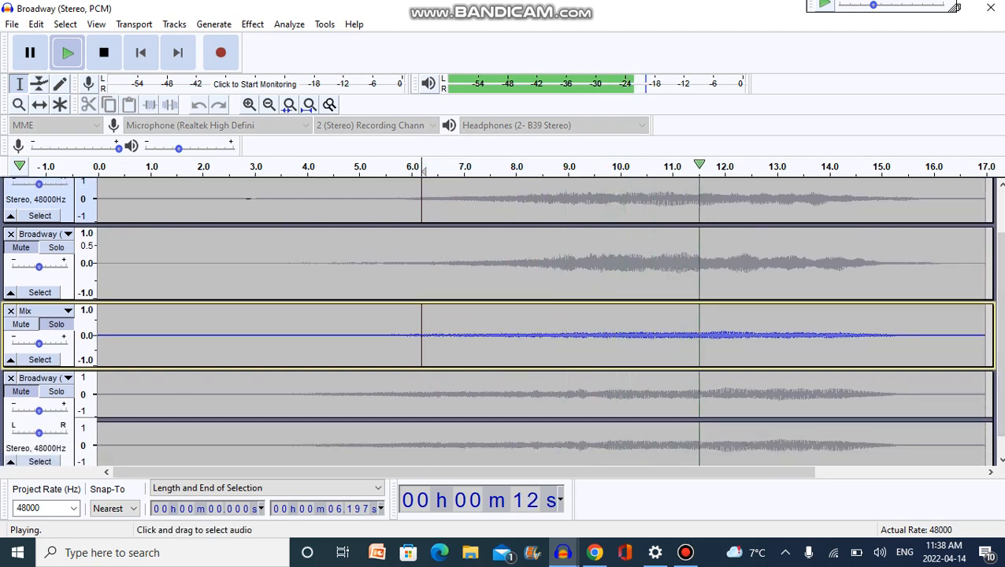
{"action": "key", "text": "space"}
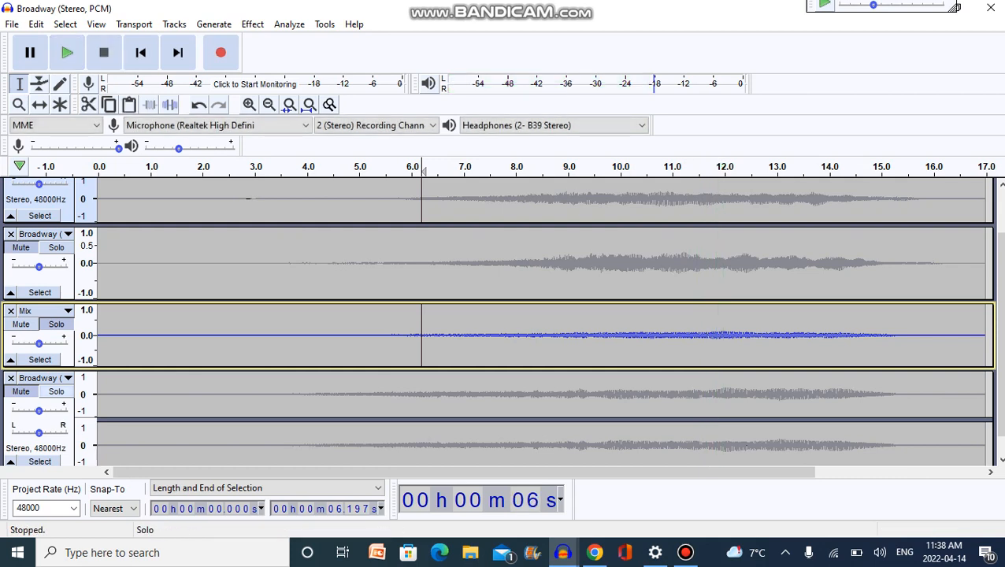
Solo the lowest stereo Broadway track, play it from the cursor at about 6.2 s, and stop playback.
{"action": "key", "text": "Down"}
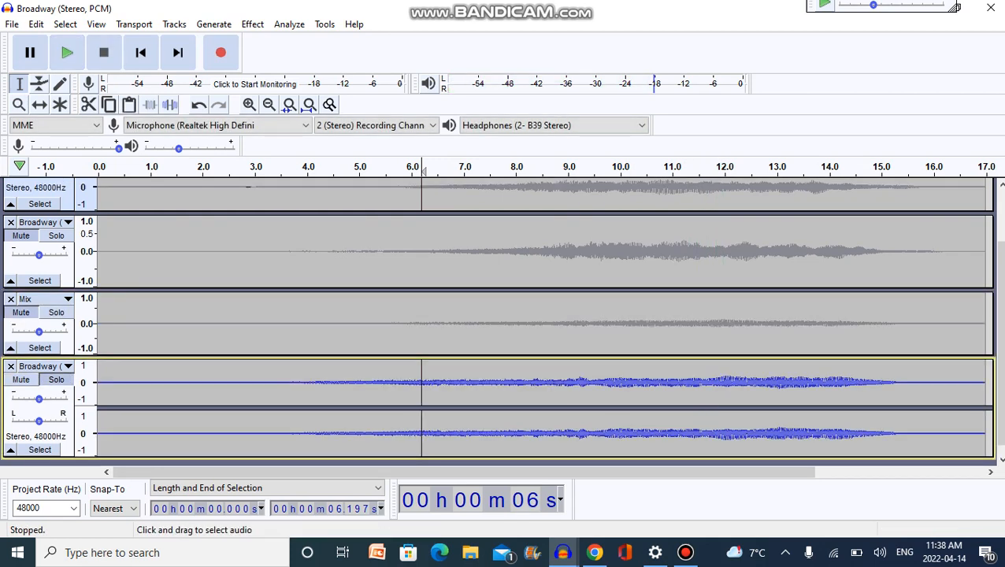
{"action": "key", "text": "space"}
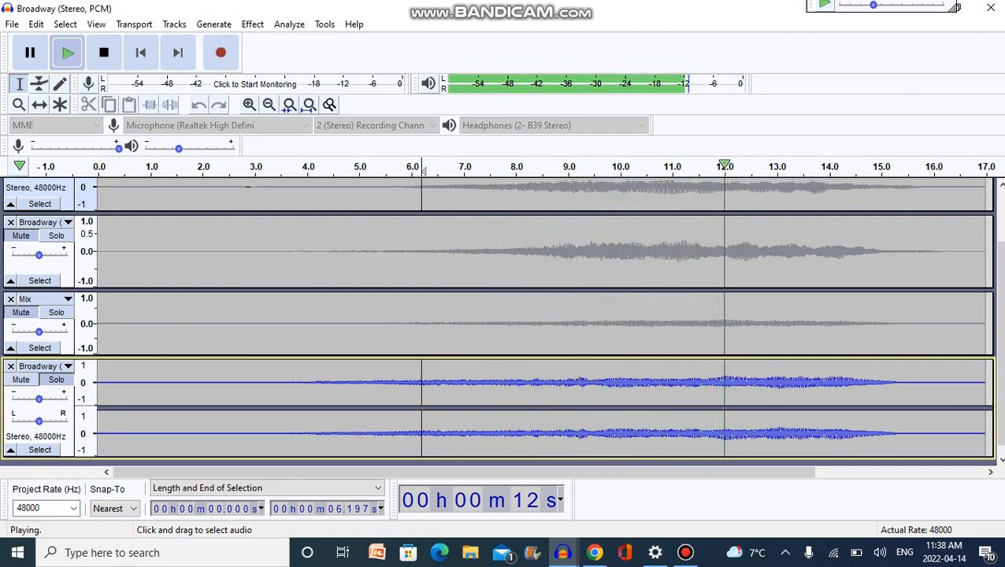
{"action": "key", "text": "space"}
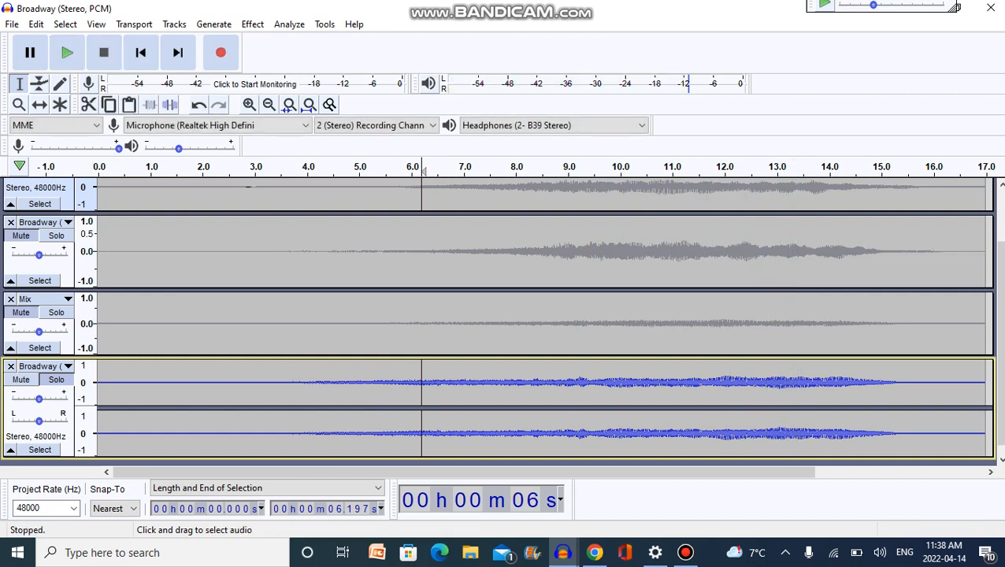
Remove all the tracks from the project so that it is empty.
{"action": "scroll", "coordinate": [504, 323], "scroll_direction": "up", "scroll_amount": 2}
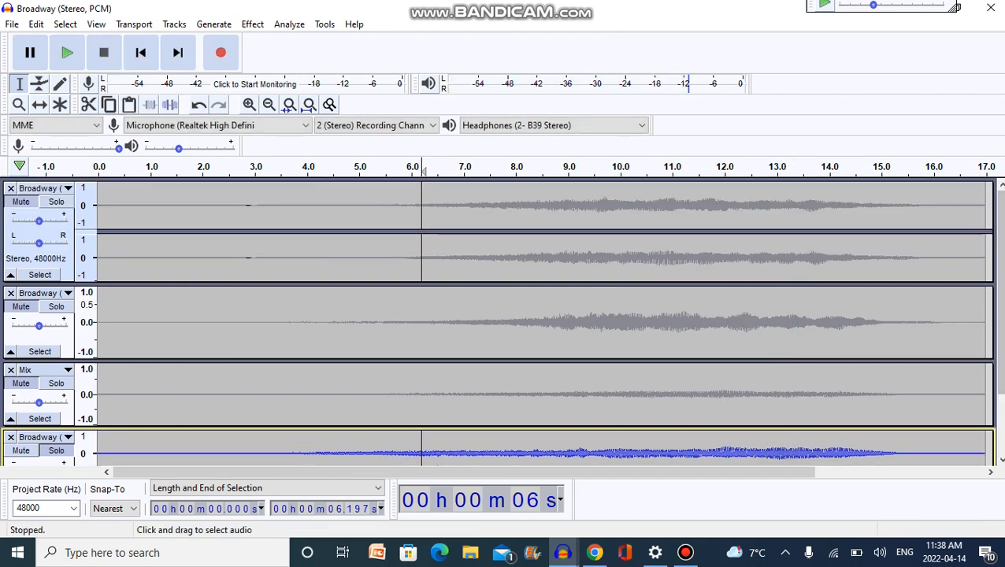
{"action": "left_click", "coordinate": [11, 188]}
{"action": "left_click", "coordinate": [11, 188]}
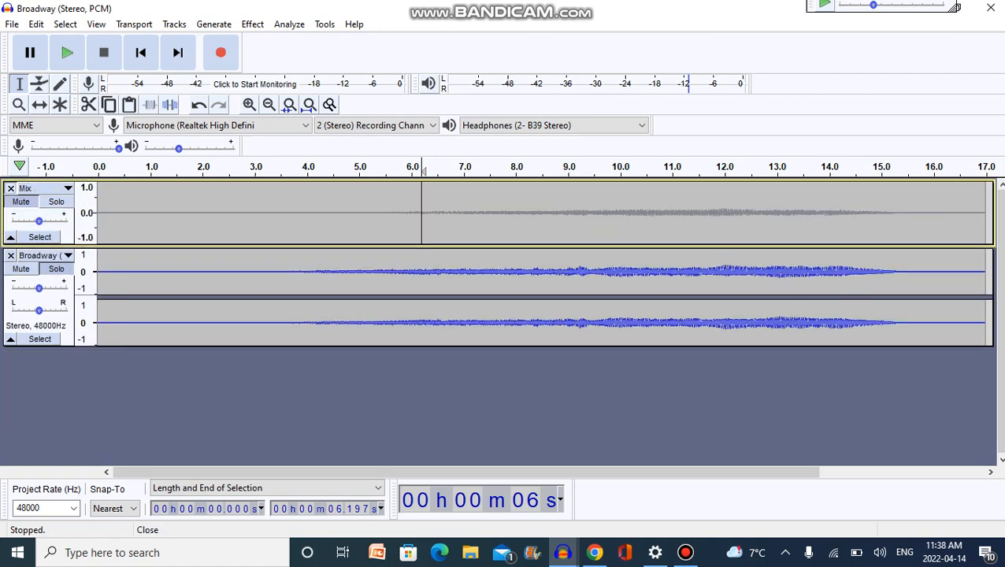
{"action": "left_click", "coordinate": [11, 188]}
{"action": "left_click", "coordinate": [11, 188]}
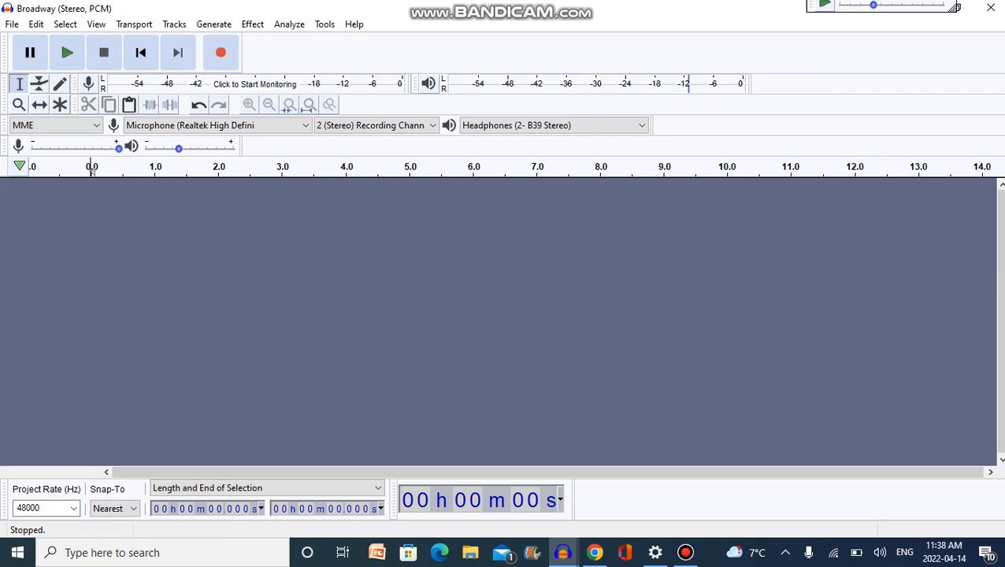
Import the file Broadway (Stereo, PCM) from the Example folder as audio.
{"action": "left_click", "coordinate": [11, 24]}
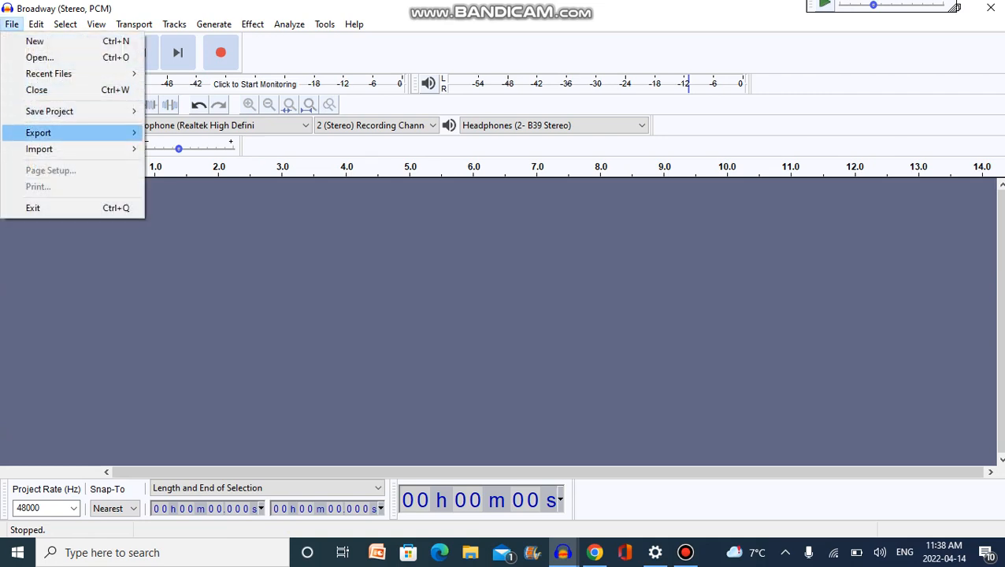
{"action": "mouse_move", "coordinate": [38, 148]}
{"action": "left_click", "coordinate": [177, 148]}
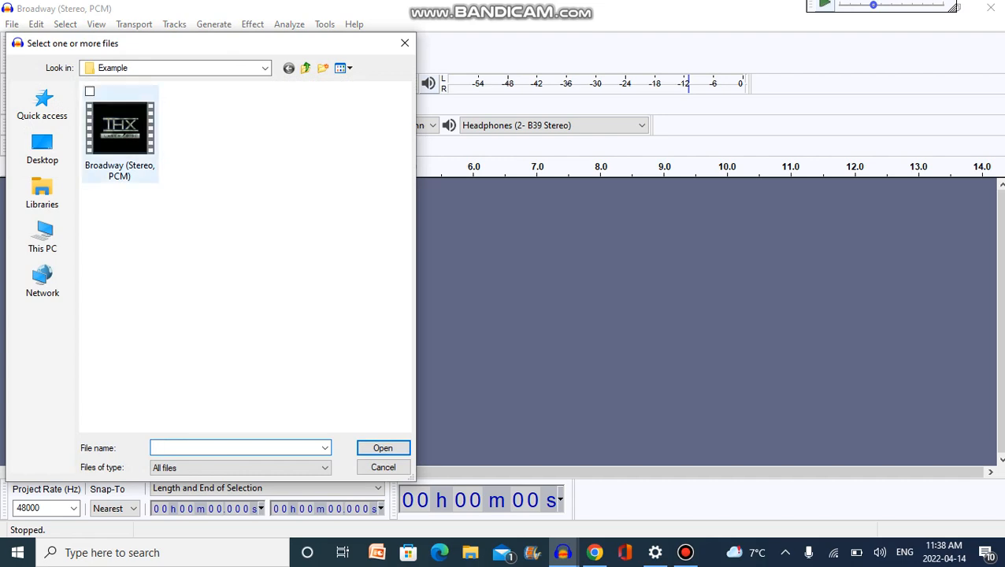
{"action": "double_click", "coordinate": [120, 130]}
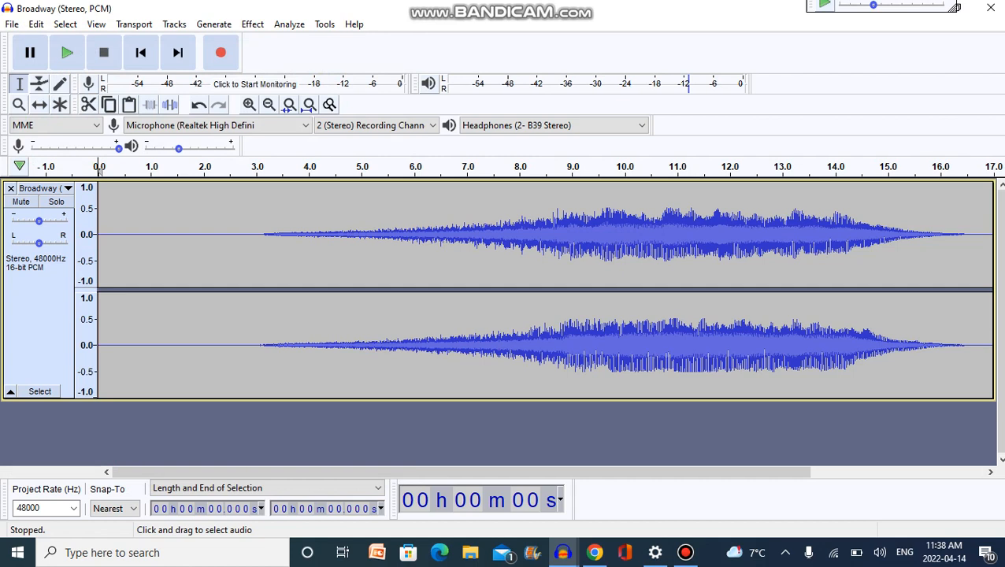
Listen to the imported stereo track from about 5.9 s, and stop playback.
{"action": "left_click", "coordinate": [444, 339]}
{"action": "left_click", "coordinate": [405, 338]}
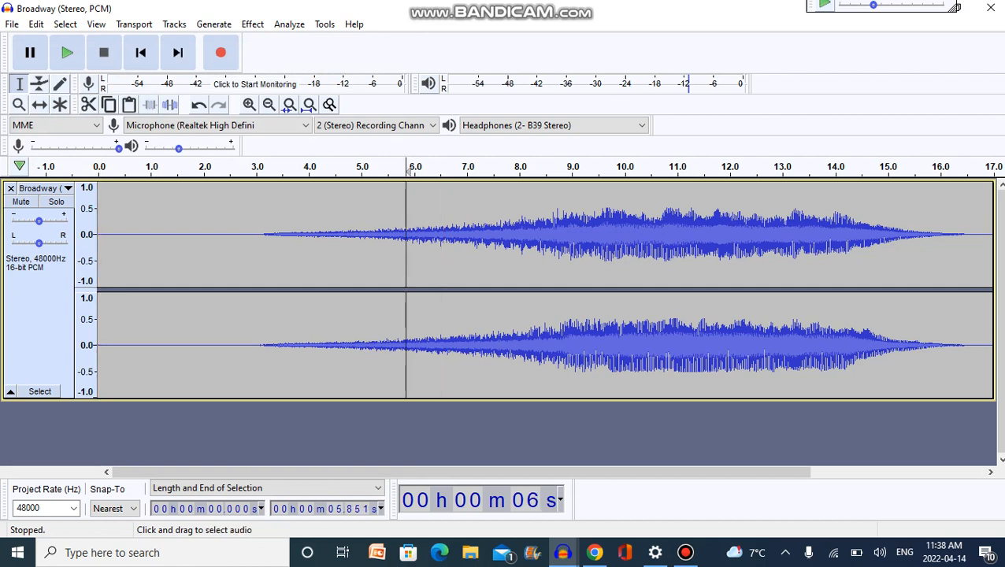
{"action": "key", "text": "space"}
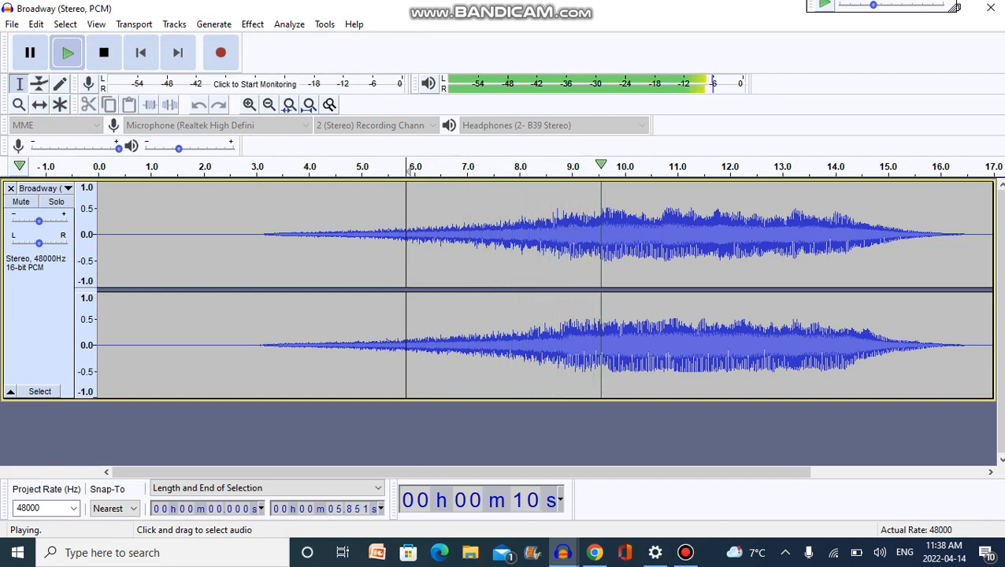
{"action": "key", "text": "space"}
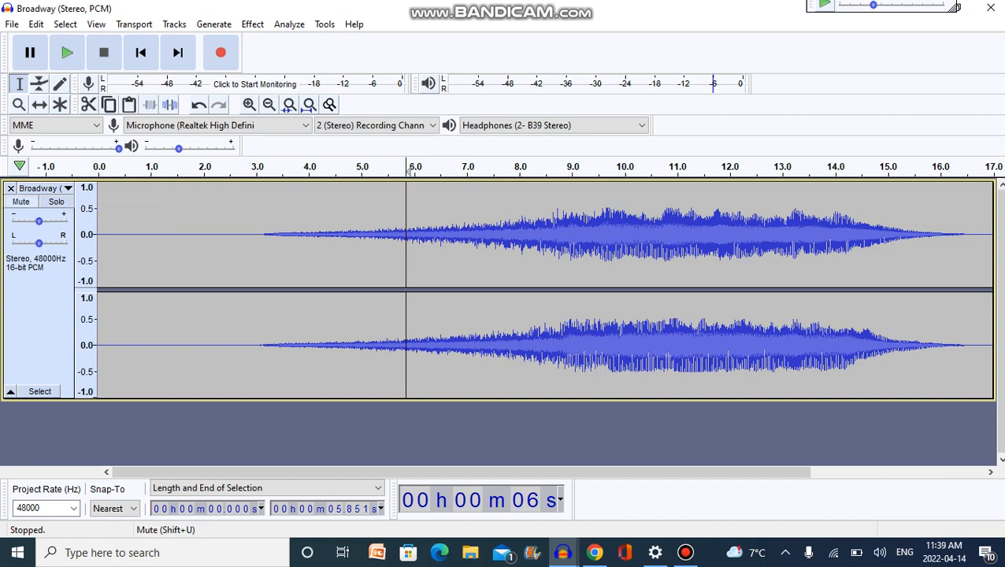
Select the whole imported track and split it with Split Stereo to Mono.
{"action": "left_click", "coordinate": [59, 189]}
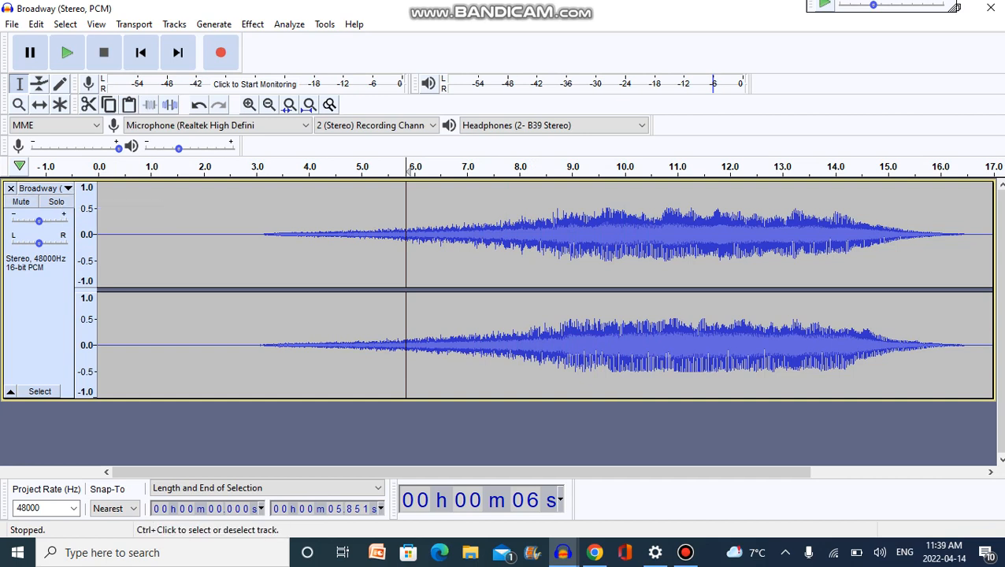
{"action": "left_click", "coordinate": [39, 295]}
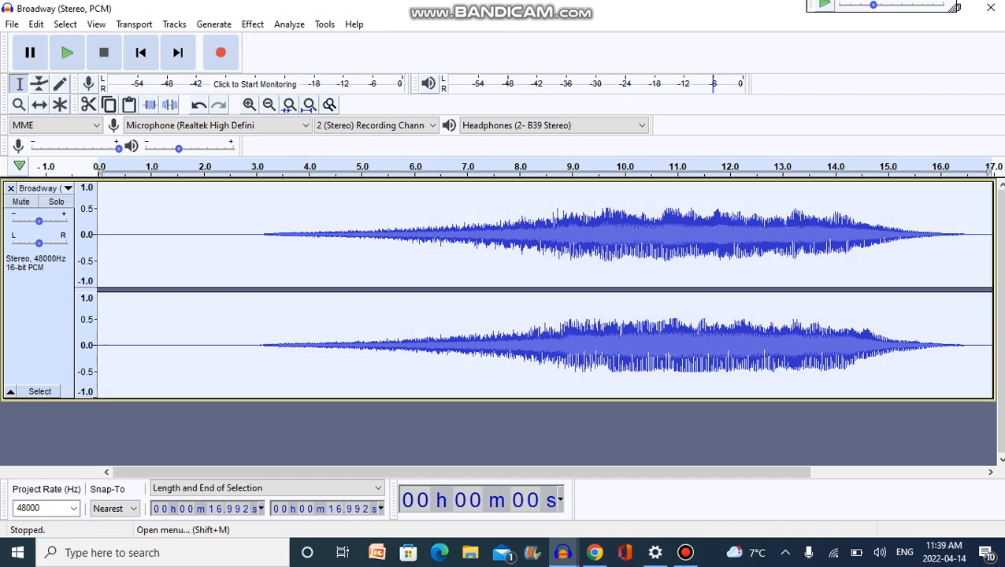
{"action": "left_click", "coordinate": [39, 188]}
{"action": "left_click", "coordinate": [84, 426]}
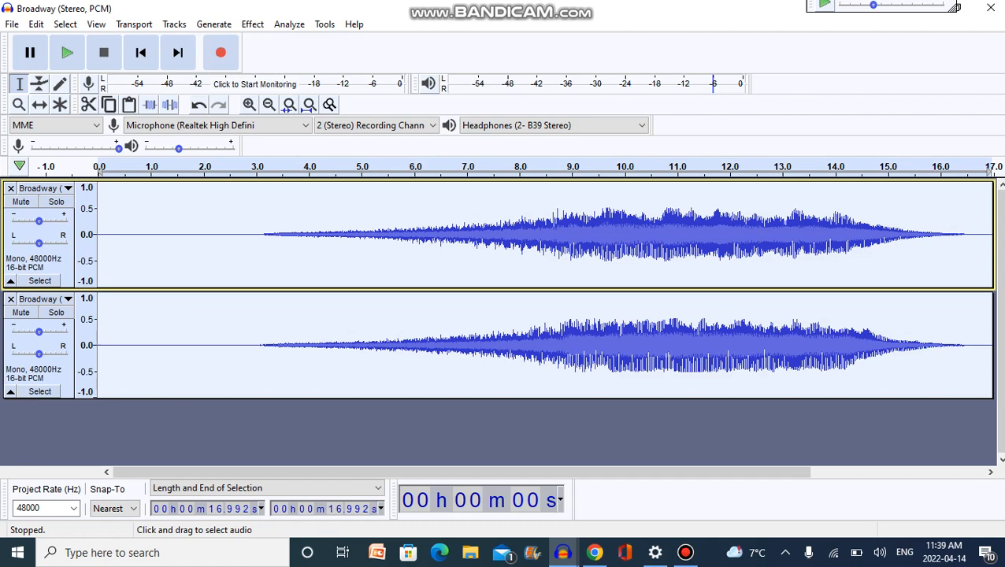
Play the two mono tracks from about 6.8 s, and rejoin them with Make Stereo Track.
{"action": "left_click", "coordinate": [455, 236]}
{"action": "key", "text": "space"}
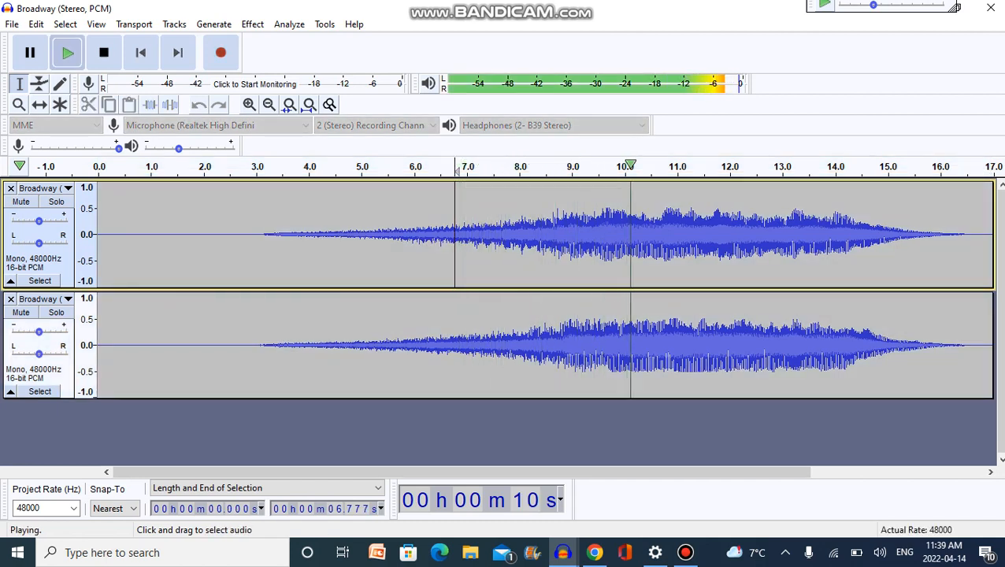
{"action": "key", "text": "space"}
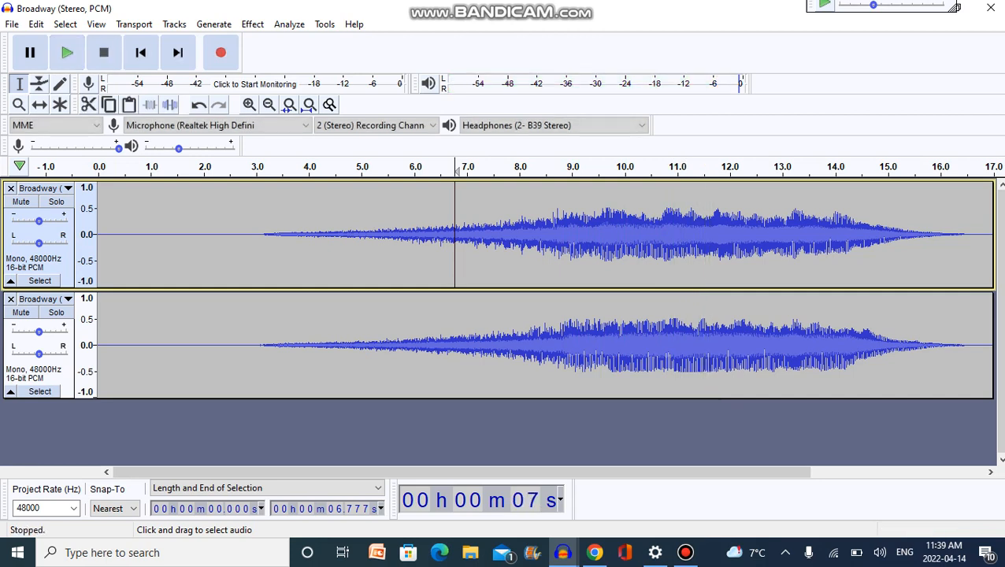
{"action": "left_click", "coordinate": [39, 188]}
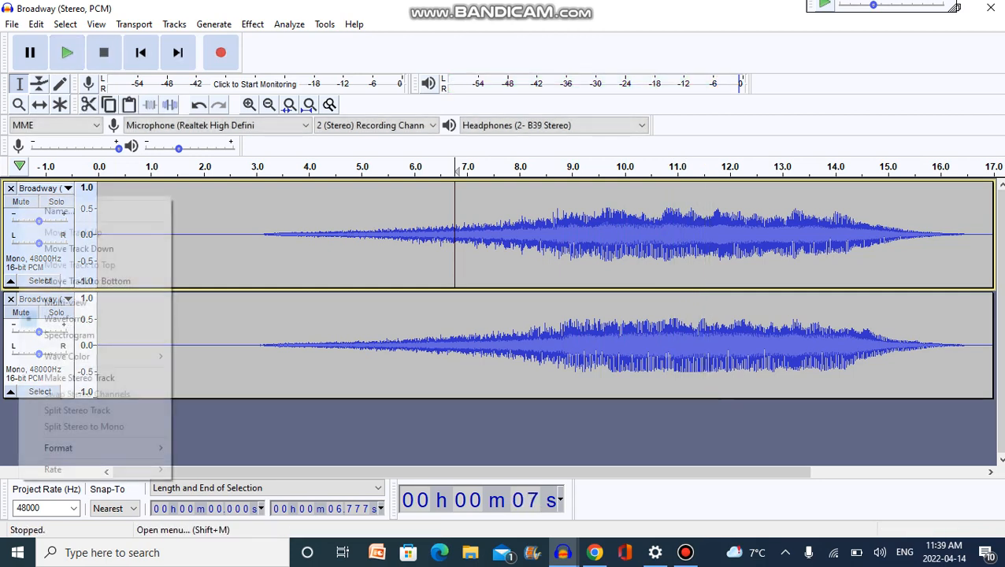
{"action": "left_click", "coordinate": [80, 378]}
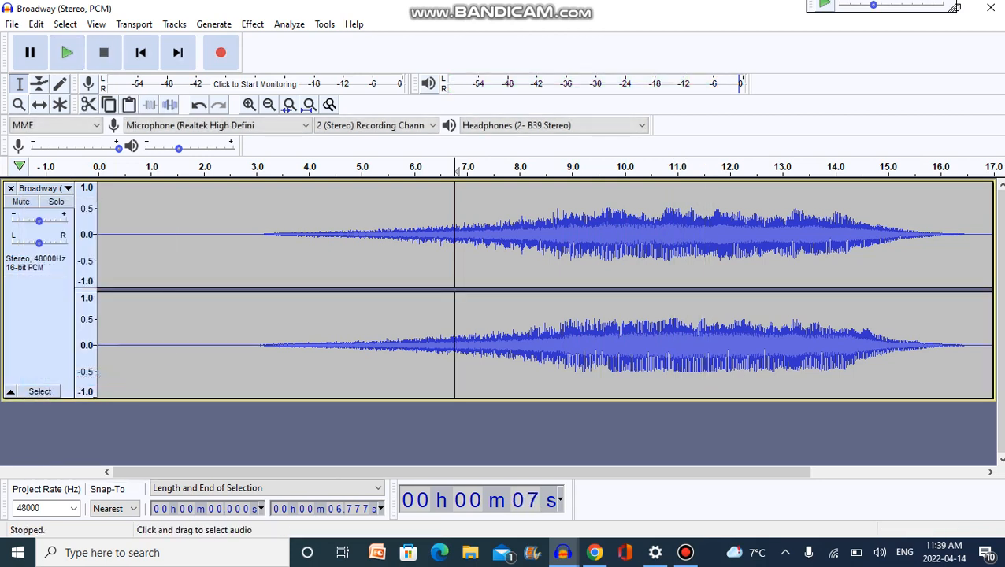
Select the whole stereo Broadway track, duplicate it, and select only the original track.
{"action": "left_click", "coordinate": [41, 335]}
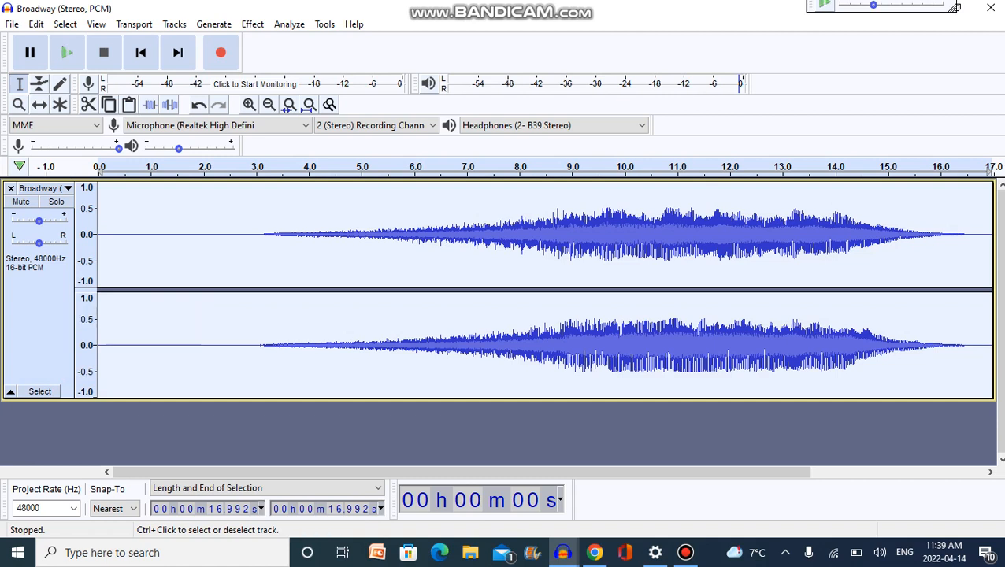
{"action": "key", "text": "ctrl+d"}
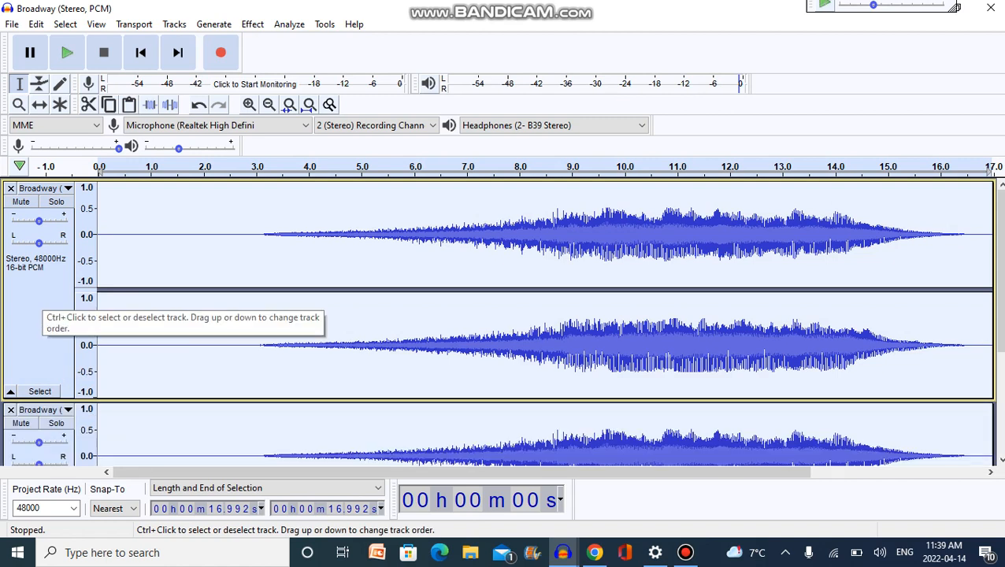
{"action": "left_click", "coordinate": [42, 296]}
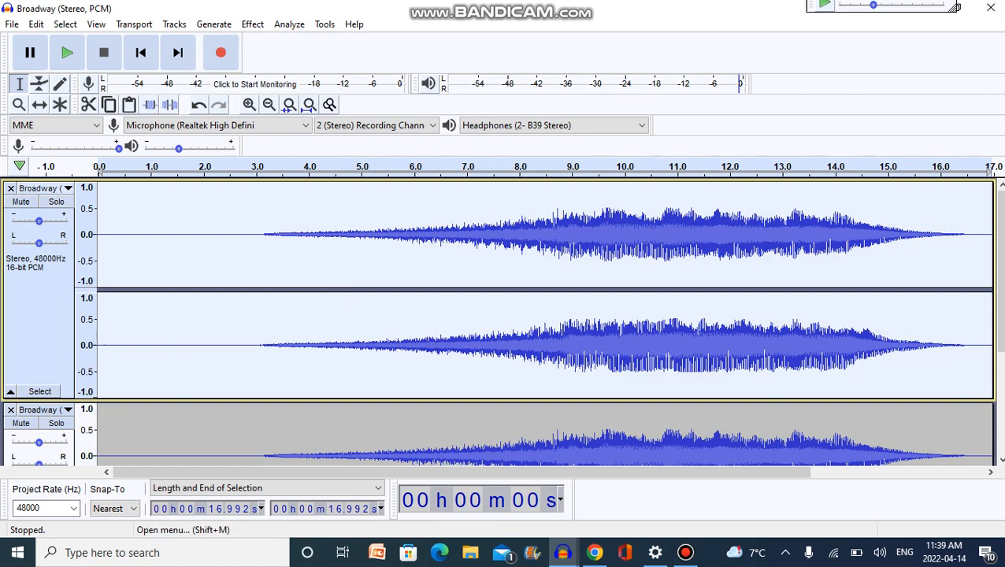
Split the selected stereo Broadway track with Split Stereo to Mono, and apply Invert to only its upper mono channel.
{"action": "left_click", "coordinate": [43, 188]}
{"action": "left_click", "coordinate": [84, 426]}
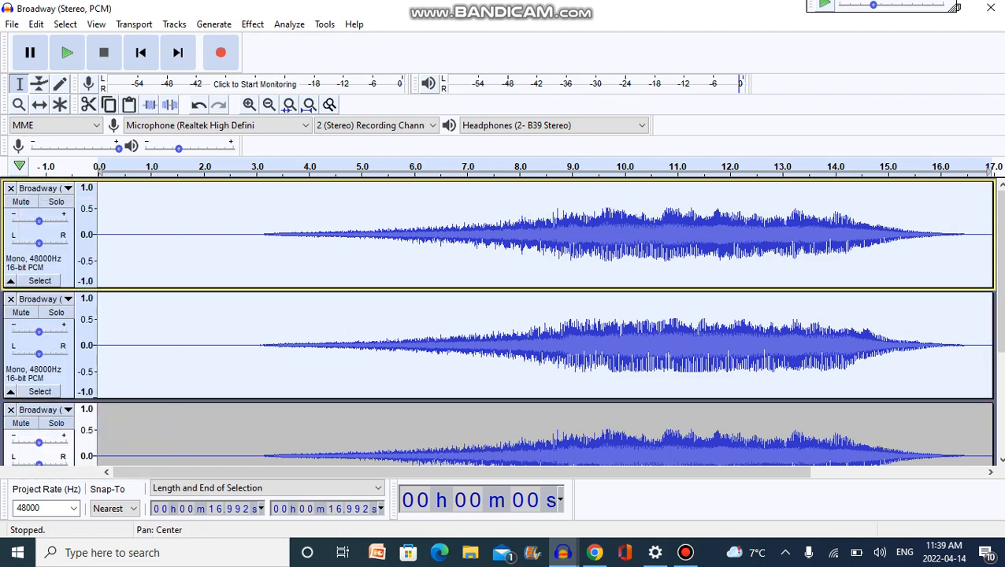
{"action": "left_click", "coordinate": [52, 263]}
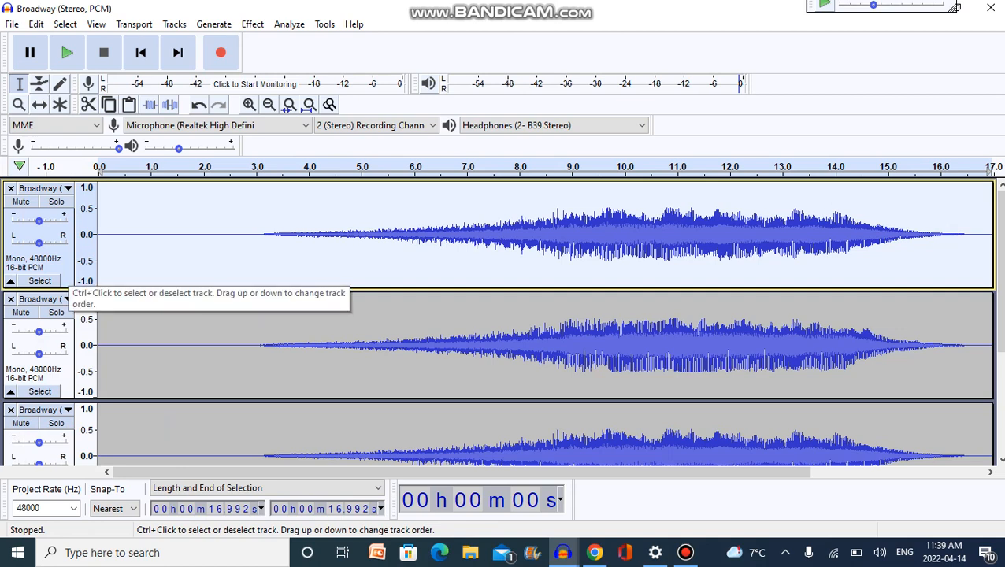
{"action": "left_click", "coordinate": [252, 23]}
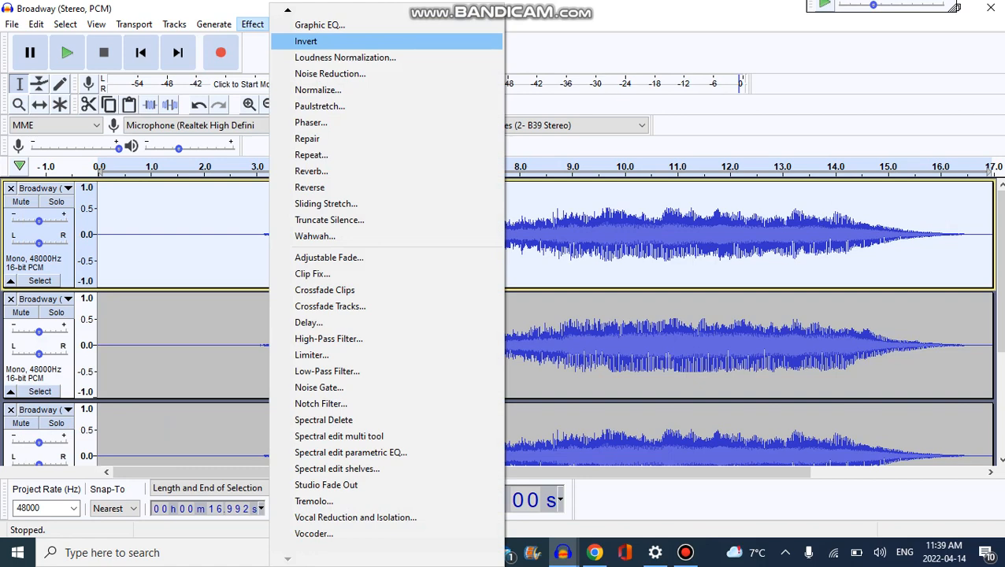
{"action": "left_click", "coordinate": [307, 41]}
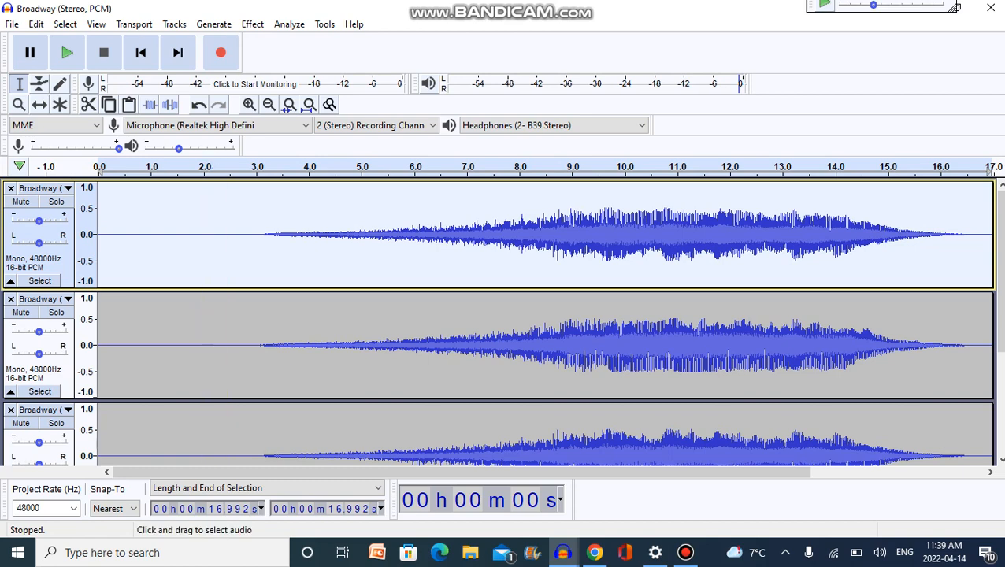
Silence the duplicate track, leaving the inverted and second mono tracks audible, and play them from about 7.1 s.
{"action": "left_click", "coordinate": [56, 202]}
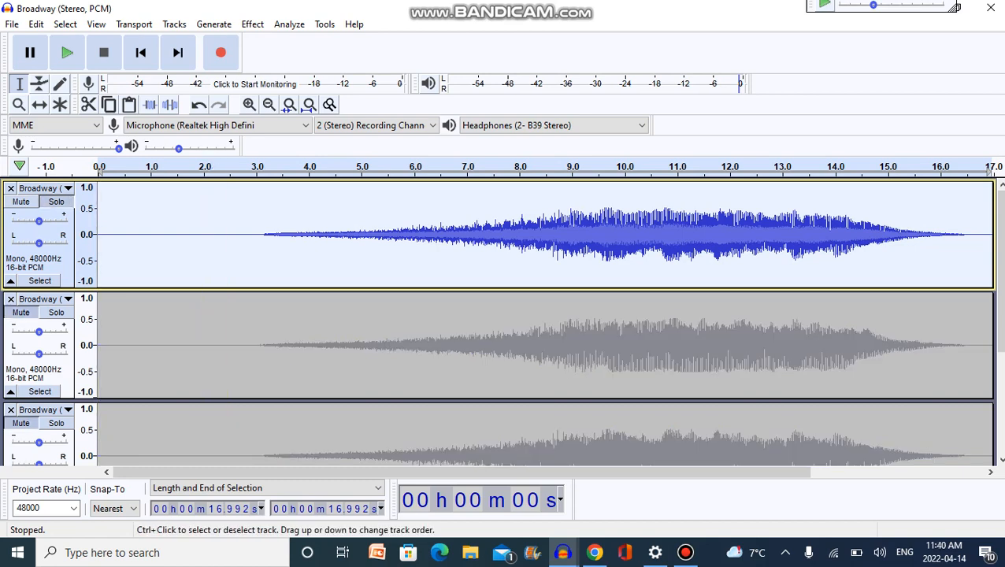
{"action": "left_click", "coordinate": [21, 312]}
{"action": "left_click", "coordinate": [500, 244]}
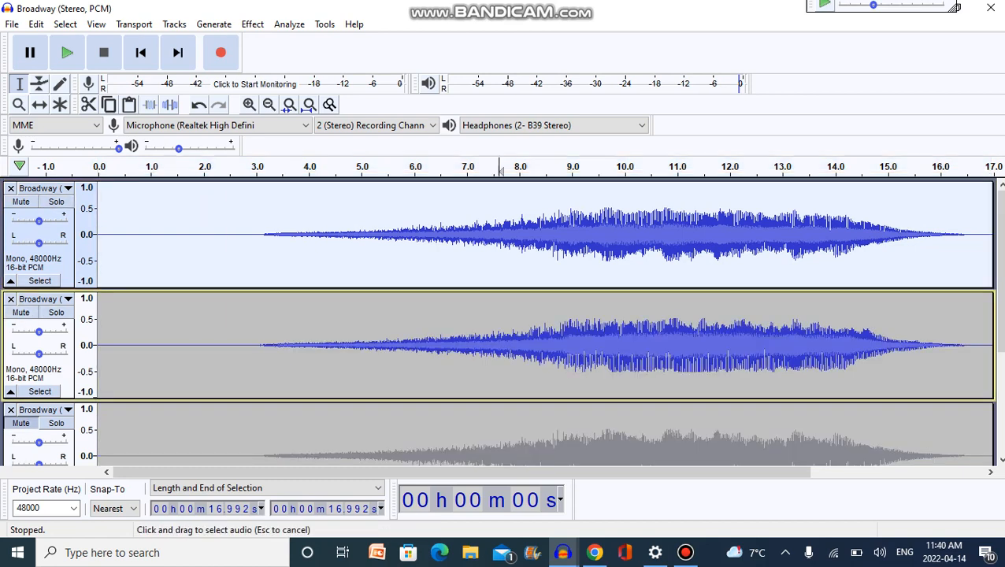
{"action": "left_click", "coordinate": [472, 244]}
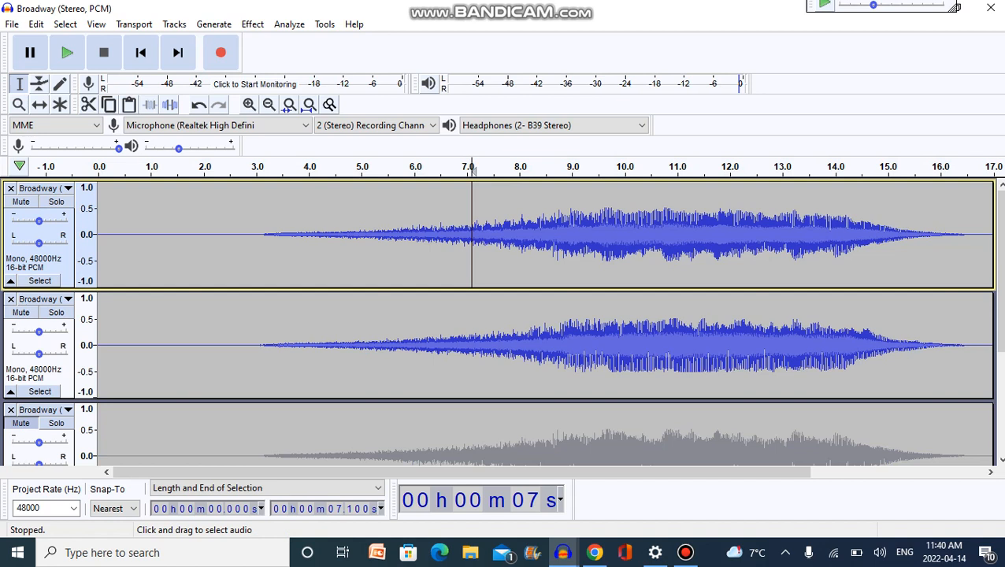
{"action": "key", "text": "space"}
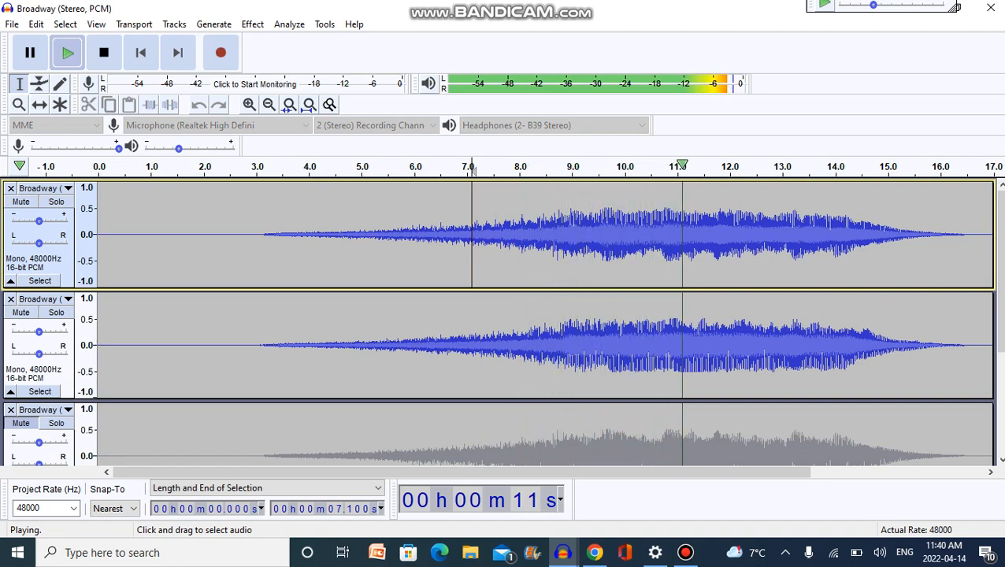
{"action": "left_click", "coordinate": [394, 236]}
{"action": "key", "text": "space"}
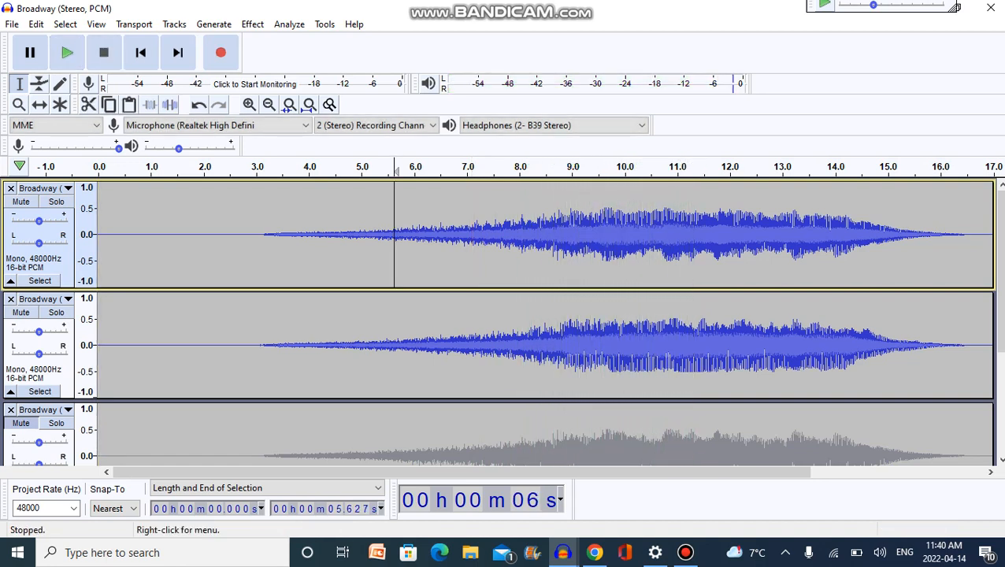
Rejoin the two mono tracks with Make Stereo Track, and apply Vocal Reduction and Isolation to the whole track using Remove Center, strength 1.00.
{"action": "left_click", "coordinate": [39, 188]}
{"action": "left_click", "coordinate": [79, 378]}
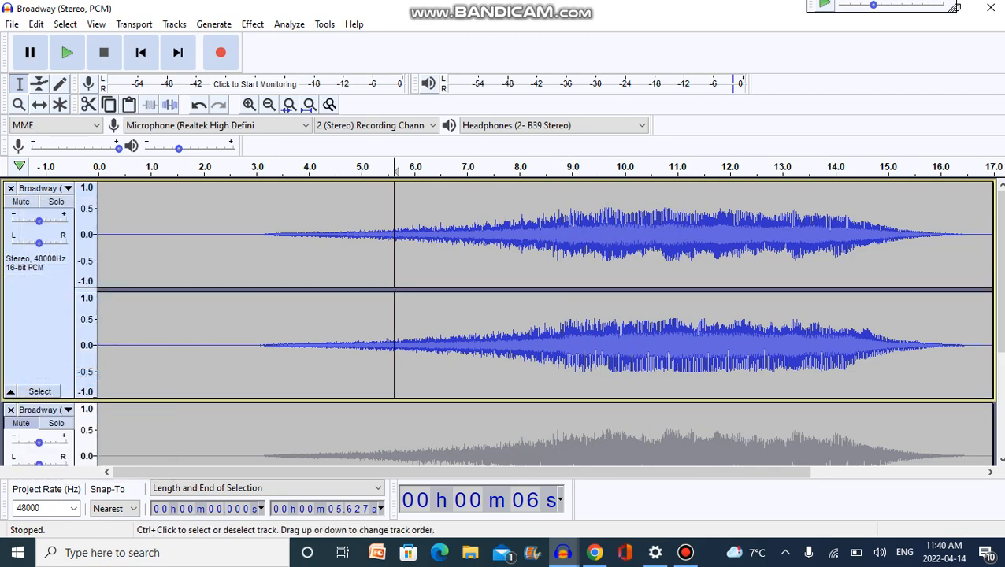
{"action": "left_click", "coordinate": [49, 354]}
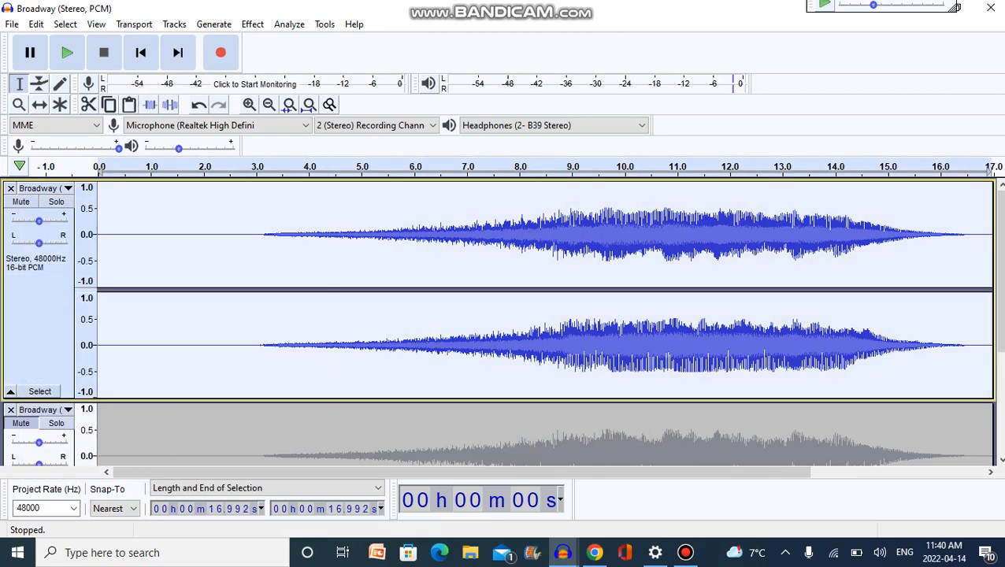
{"action": "left_click", "coordinate": [252, 24]}
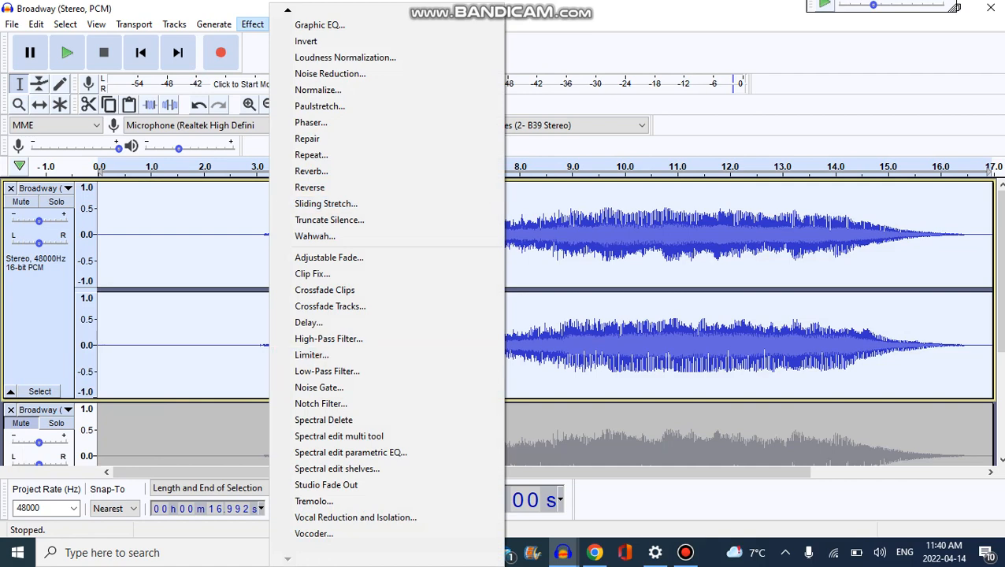
{"action": "left_click", "coordinate": [355, 515]}
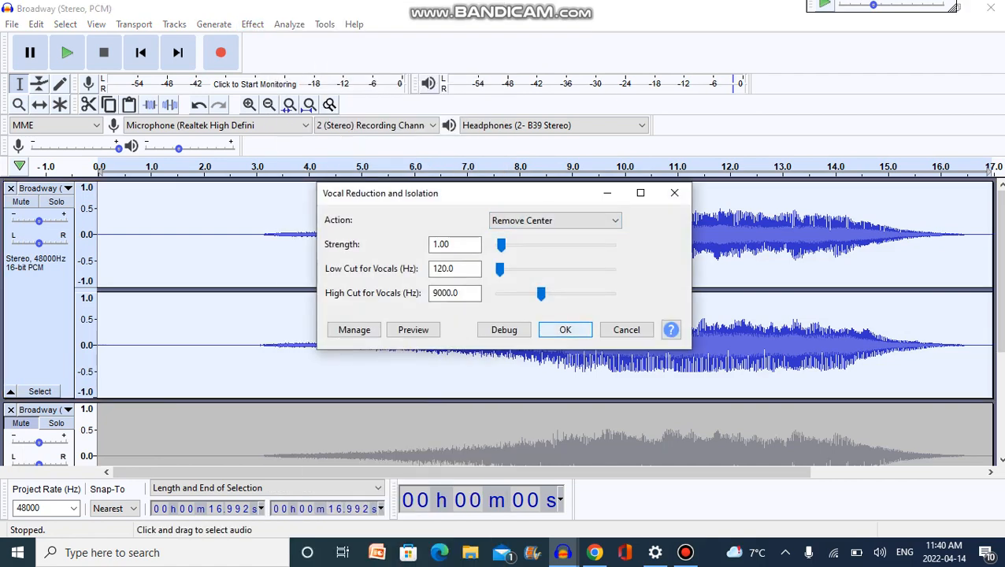
{"action": "key", "text": "Return"}
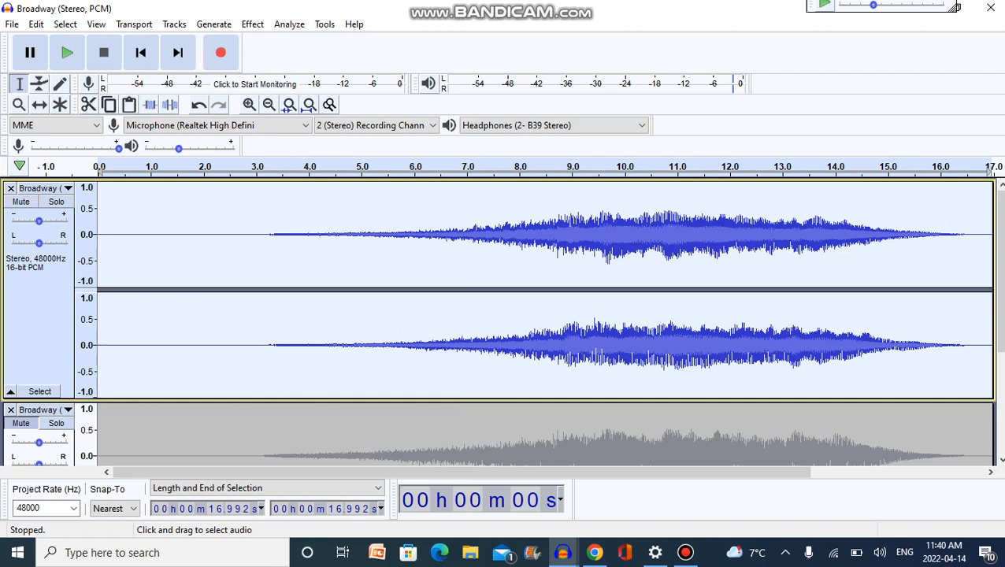
Listen to the centre-removed stereo track from about 5.3 s, and stop playback.
{"action": "left_click", "coordinate": [458, 390]}
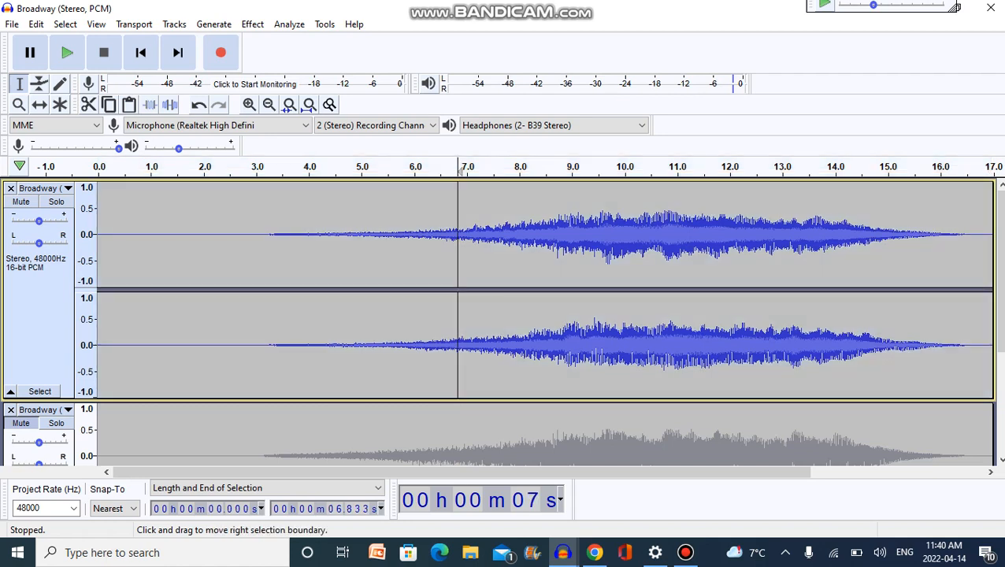
{"action": "left_click", "coordinate": [378, 346]}
{"action": "key", "text": "space"}
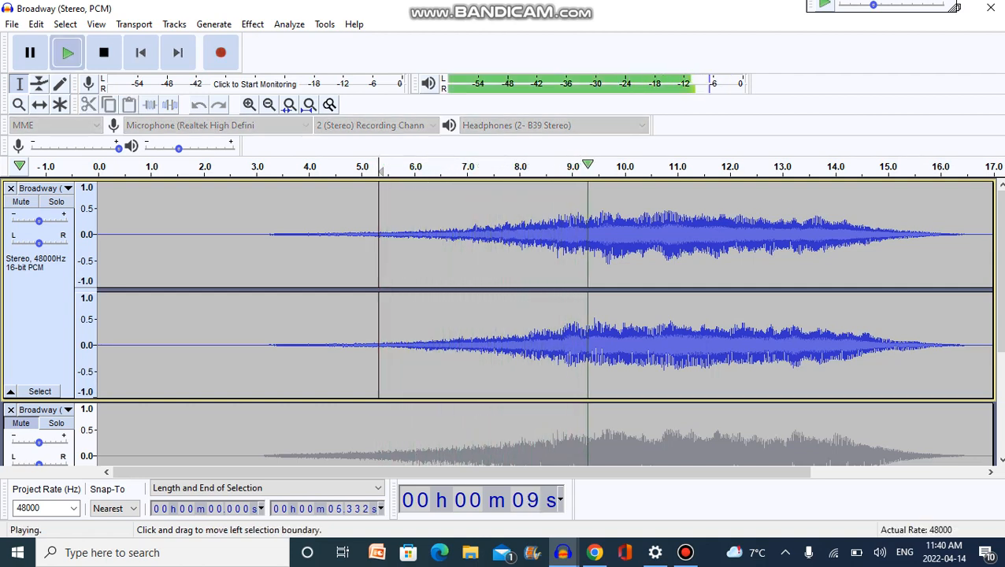
{"action": "key", "text": "space"}
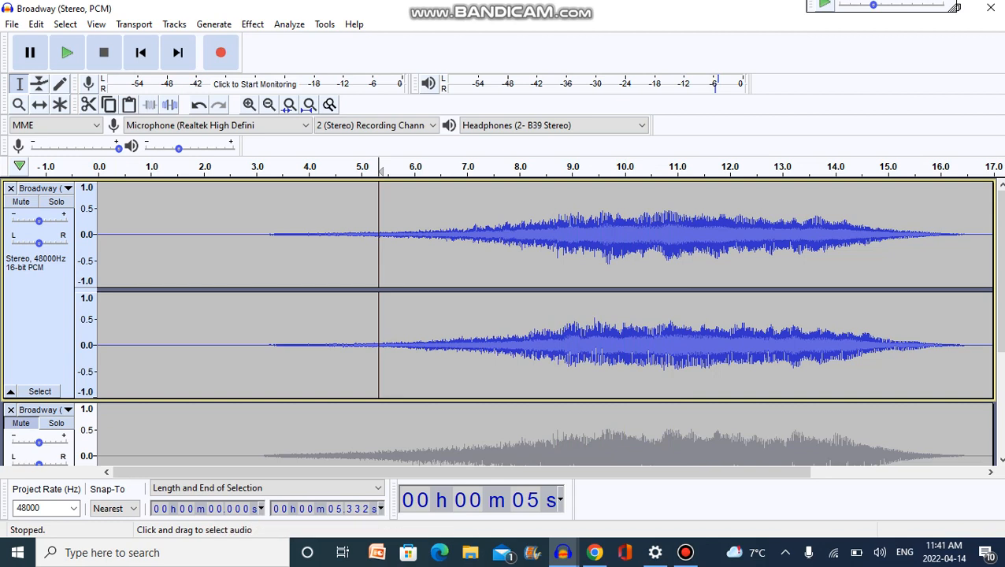
Invert the upper channel of the centre-removed track again using Split Stereo to Mono, and rejoin both channels with Make Stereo Track.
{"action": "left_click", "coordinate": [38, 319]}
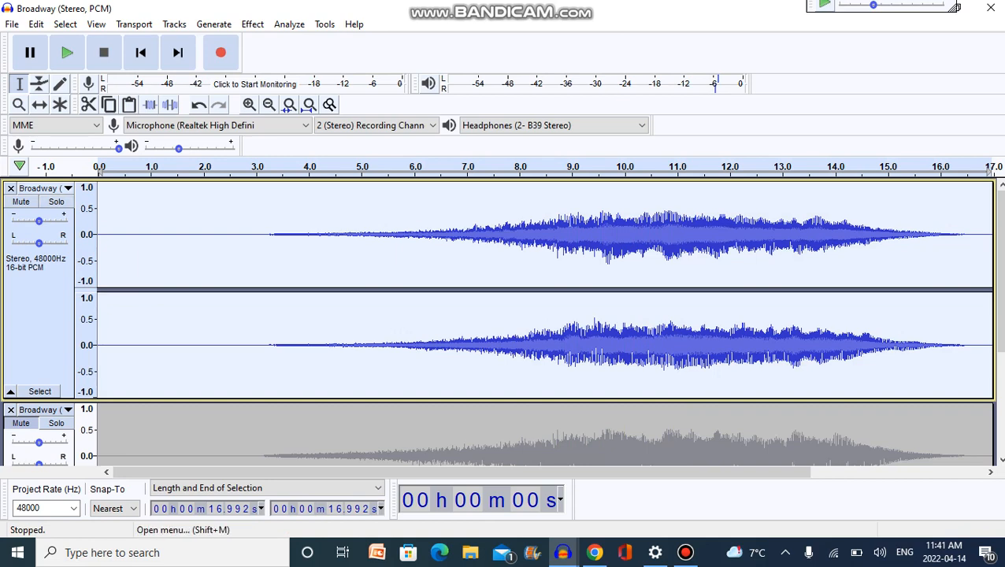
{"action": "left_click", "coordinate": [40, 188]}
{"action": "left_click", "coordinate": [85, 426]}
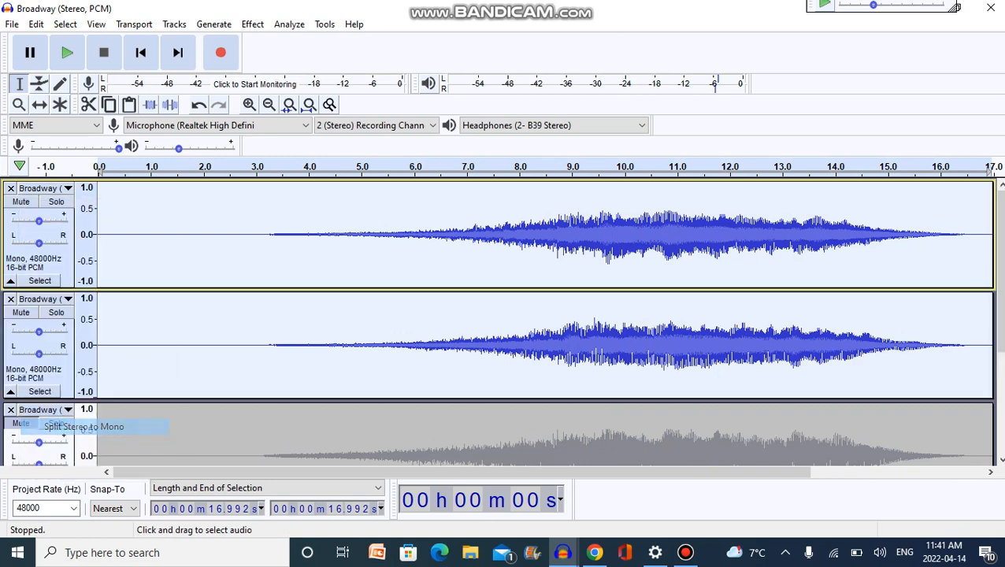
{"action": "left_click", "coordinate": [43, 271]}
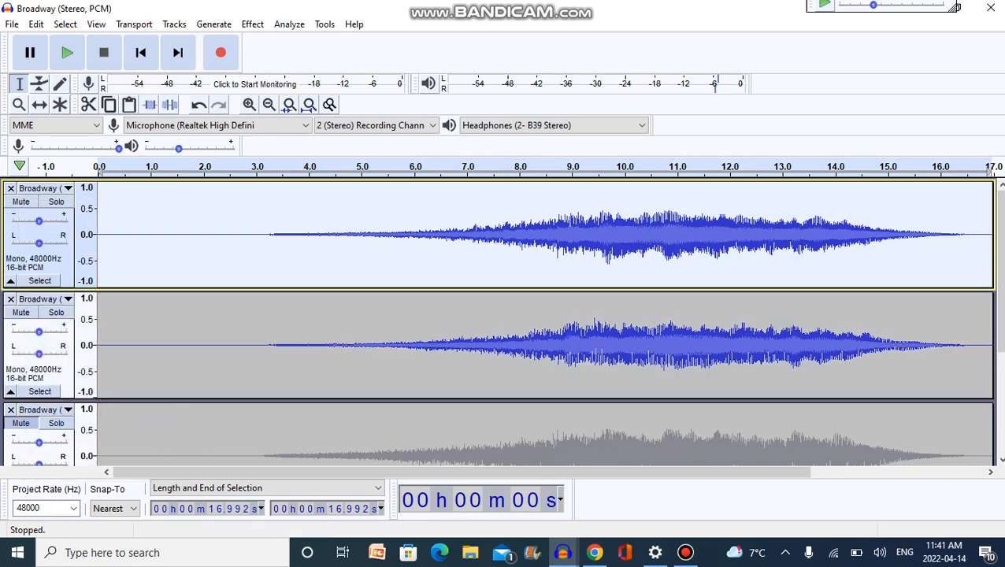
{"action": "left_click", "coordinate": [252, 23]}
{"action": "left_click", "coordinate": [336, 287]}
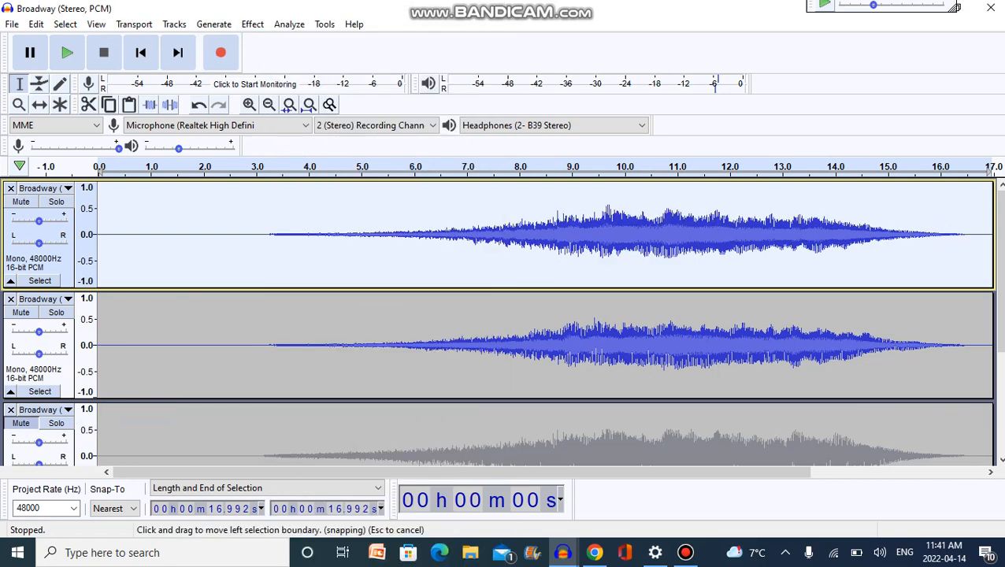
{"action": "left_click", "coordinate": [39, 188]}
{"action": "left_click", "coordinate": [78, 377]}
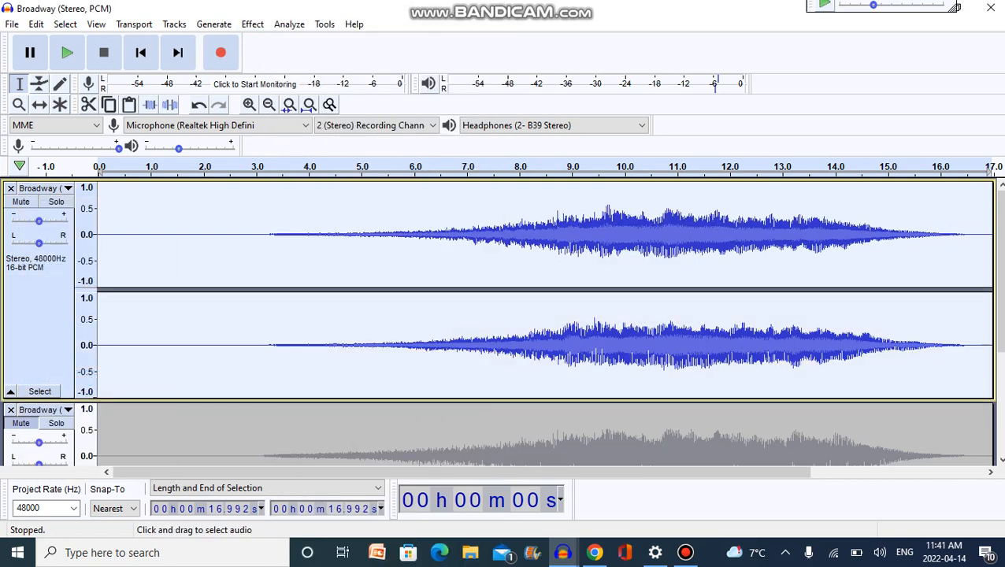
Duplicate the muted stereo Broadway track below the processed one, and select only the upper of the two muted tracks.
{"action": "left_click_drag", "start_coordinate": [1000, 272], "coordinate": [999, 378]}
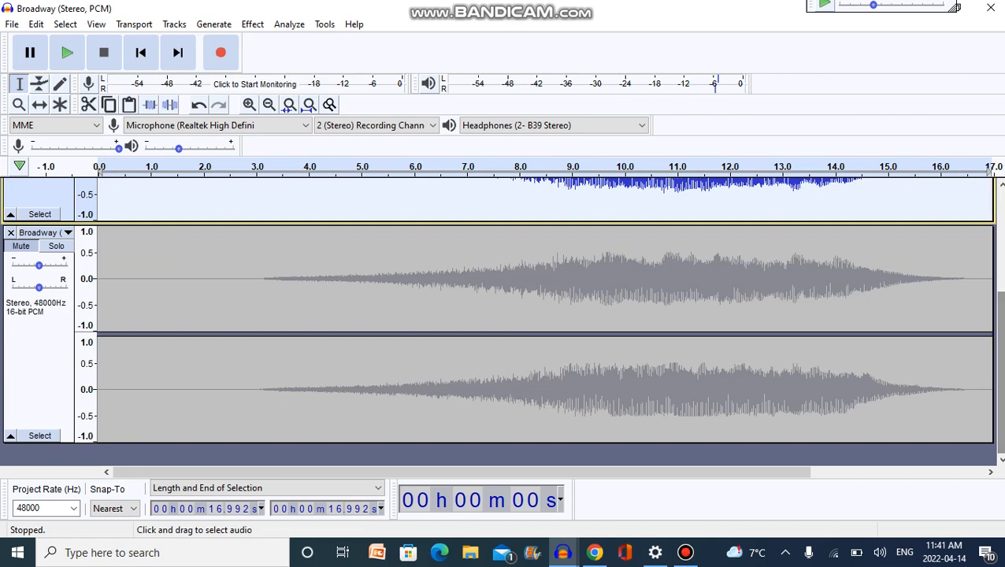
{"action": "left_click", "coordinate": [38, 362]}
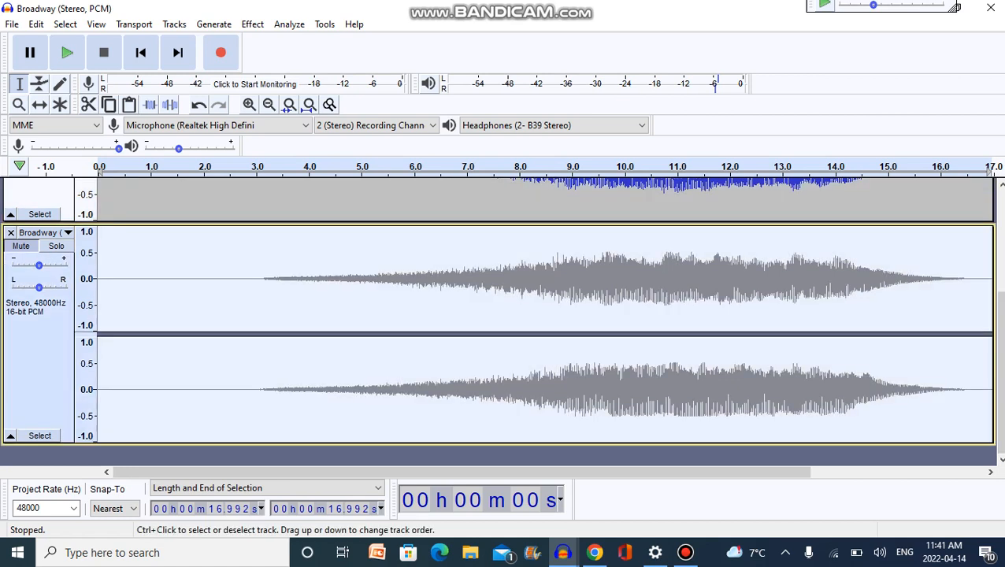
{"action": "key", "text": "ctrl+d"}
{"action": "left_click", "coordinate": [31, 344]}
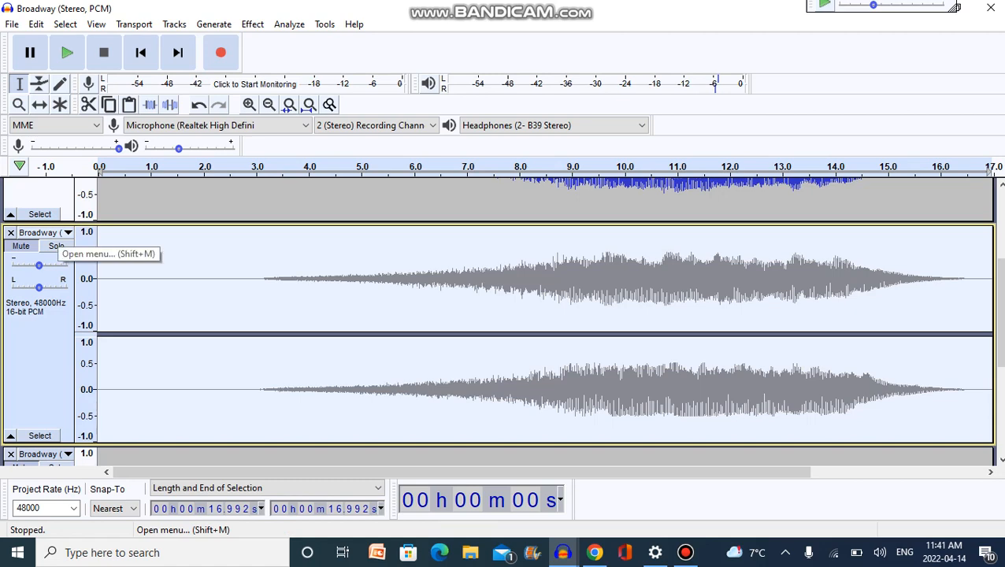
Apply Vocal Reduction and Isolation to the selected muted track with the action Isolate Center and Invert, strength 1.00.
{"action": "left_click", "coordinate": [252, 24]}
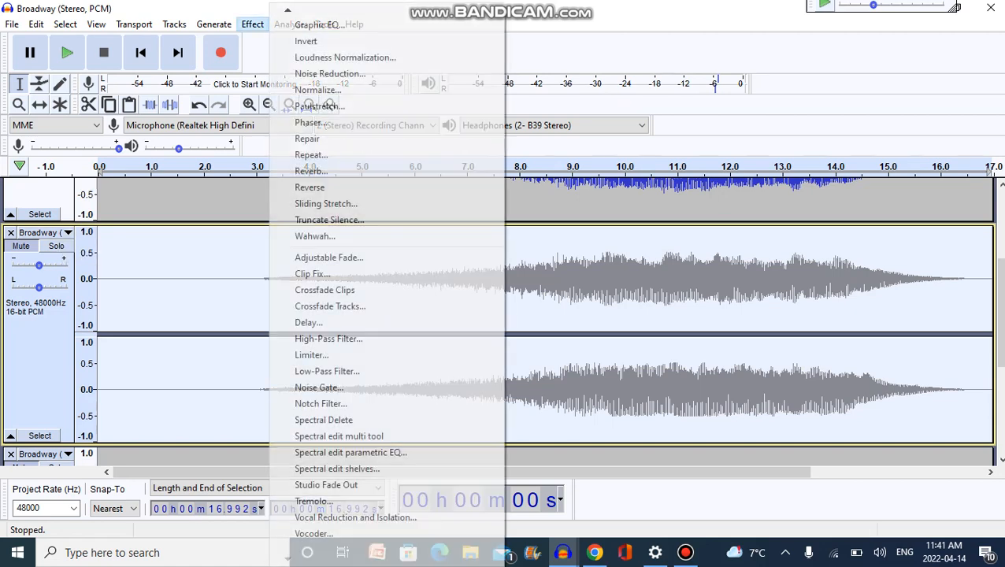
{"action": "left_click", "coordinate": [355, 518]}
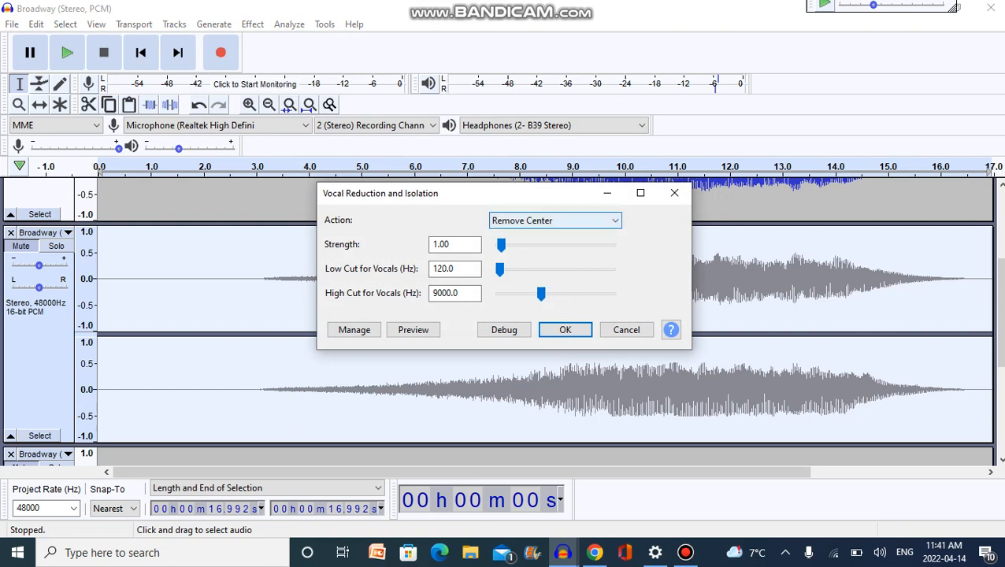
{"action": "left_click", "coordinate": [555, 220]}
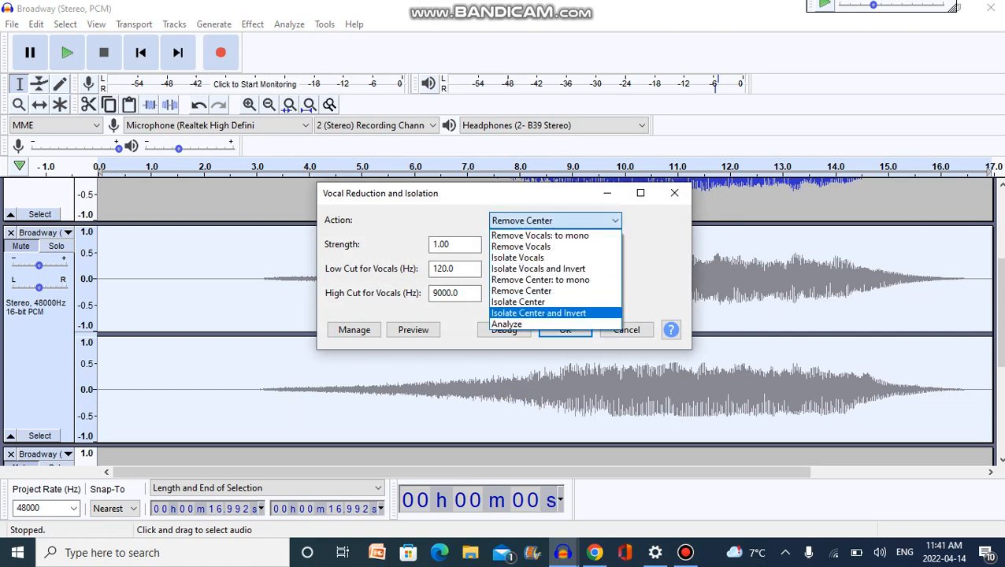
{"action": "key", "text": "Return"}
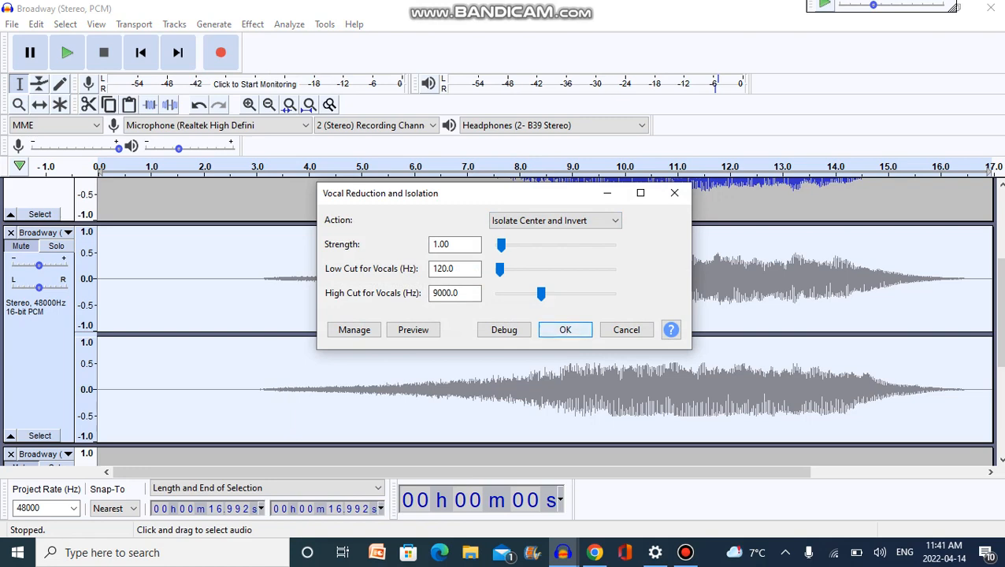
{"action": "key", "text": "Return"}
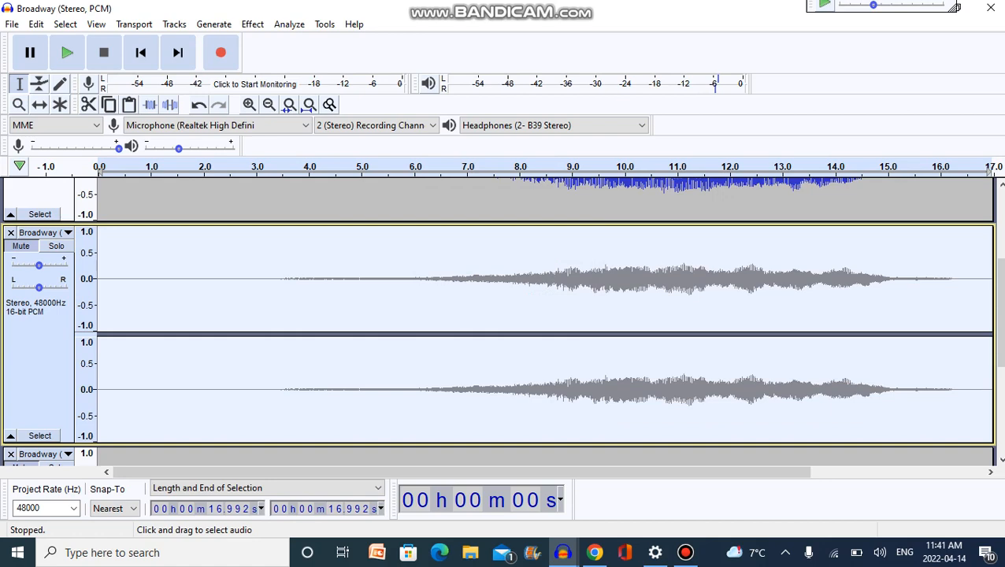
Split the centre-isolated track with Split Stereo to Mono, and delete its lower mono track.
{"action": "left_click", "coordinate": [40, 232]}
{"action": "left_click", "coordinate": [84, 470]}
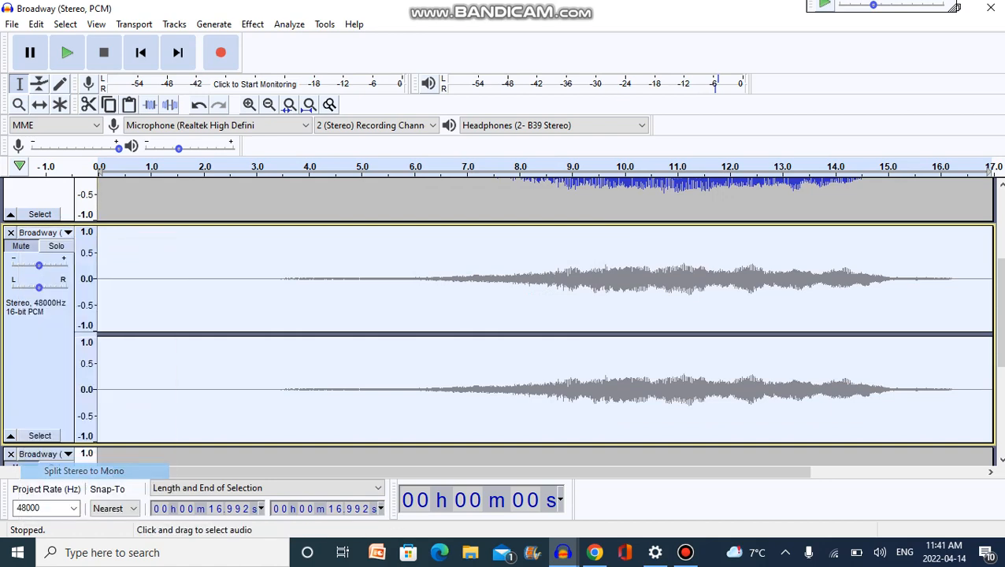
{"action": "left_click", "coordinate": [11, 343]}
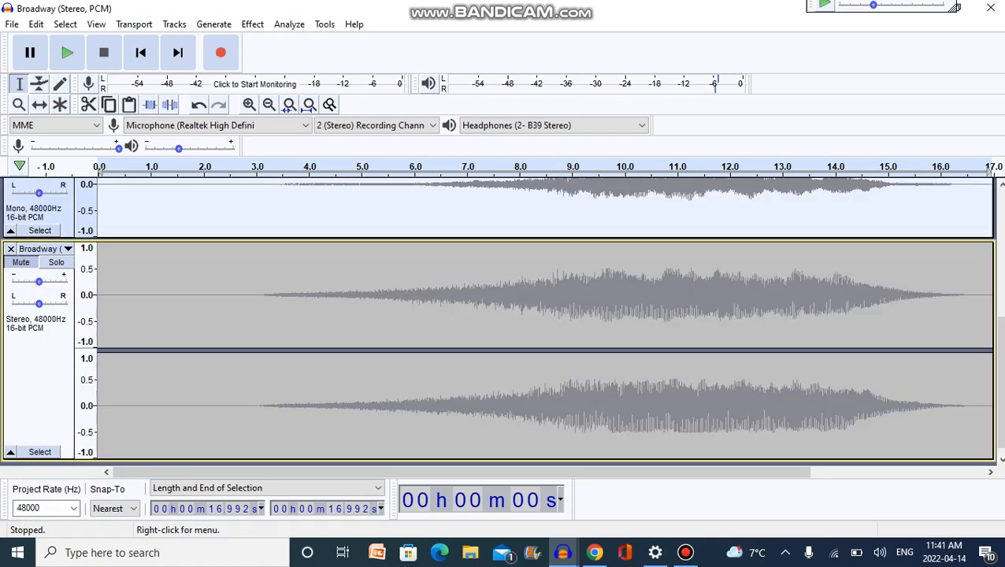
Solo the remaining mono centre track and play it from about 5.3 s.
{"action": "left_click_drag", "start_coordinate": [1000, 381], "coordinate": [1000, 255]}
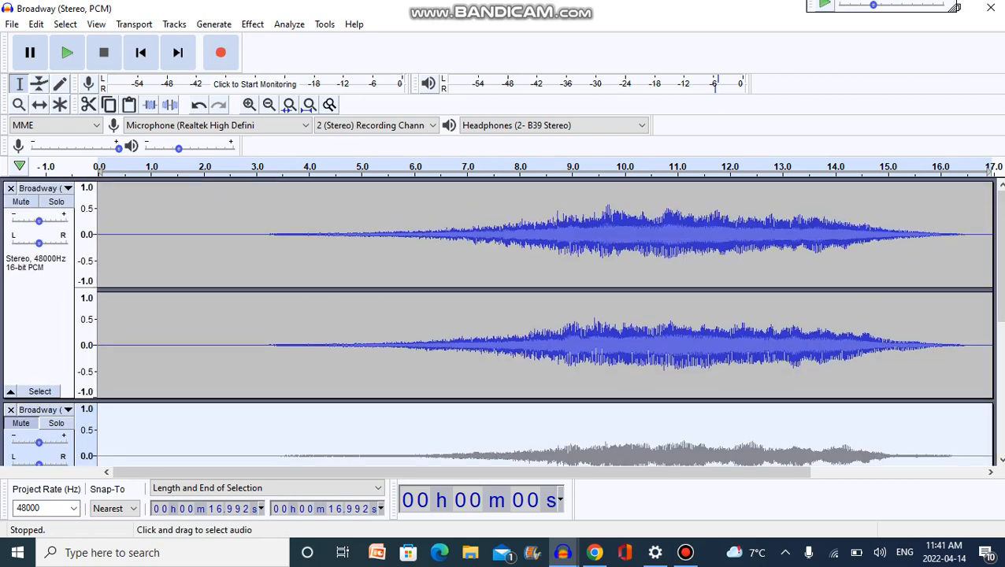
{"action": "left_click", "coordinate": [55, 423]}
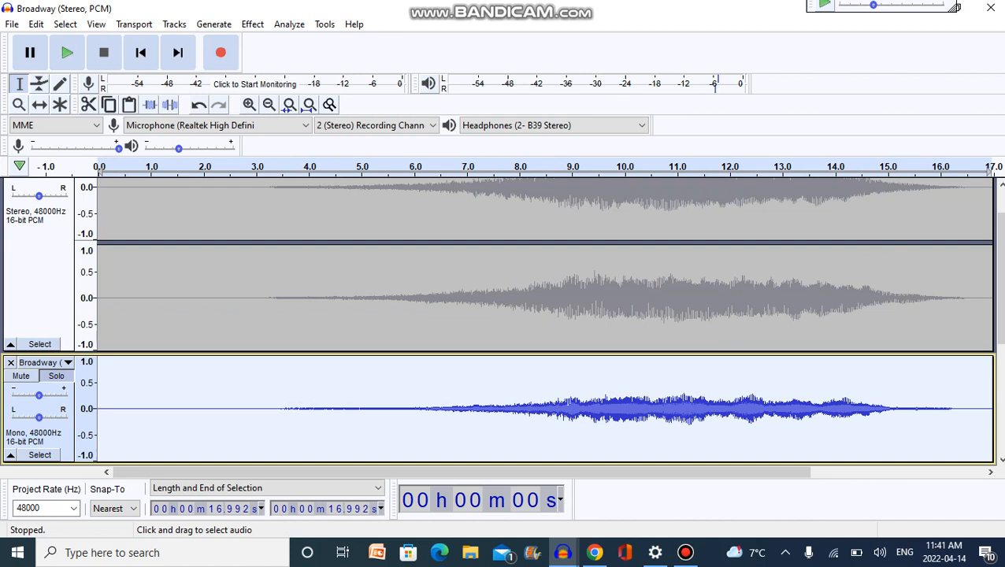
{"action": "left_click", "coordinate": [379, 409]}
{"action": "key", "text": "space"}
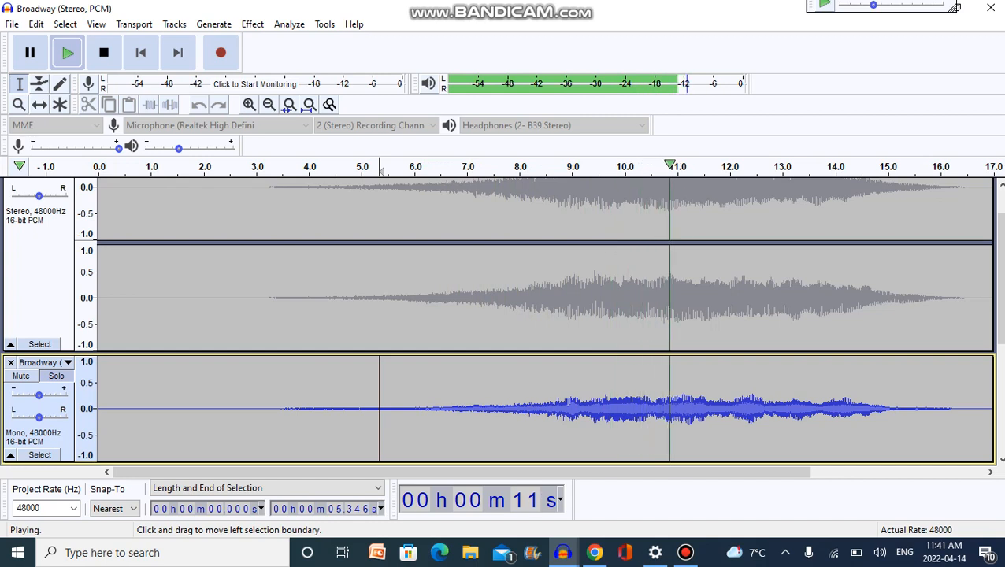
Stop playback and combine the top stereo track and the mono centre track with Mix and Render to New Track.
{"action": "key", "text": "space"}
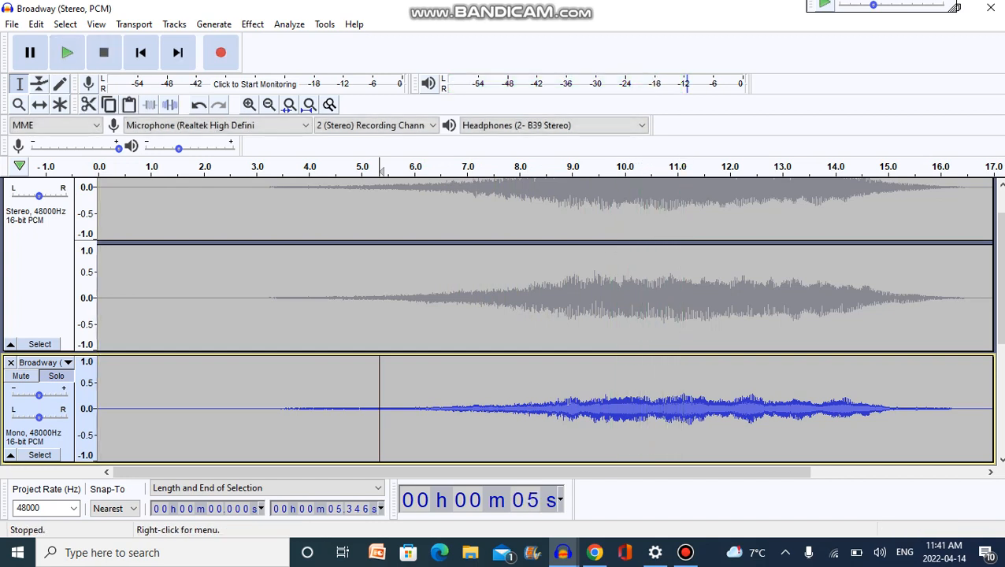
{"action": "left_click", "coordinate": [38, 412]}
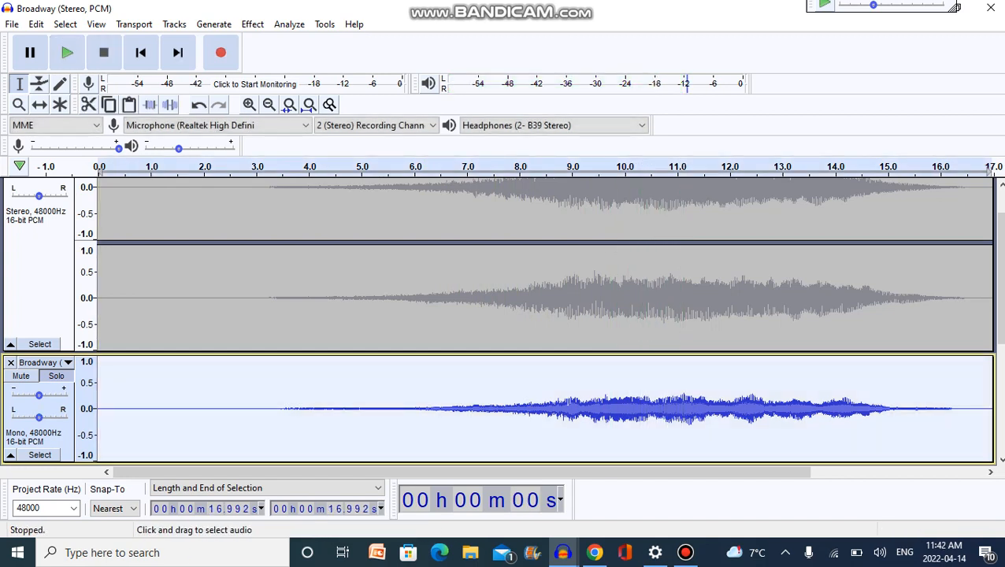
{"action": "scroll", "coordinate": [501, 323], "scroll_direction": "up", "scroll_amount": 2}
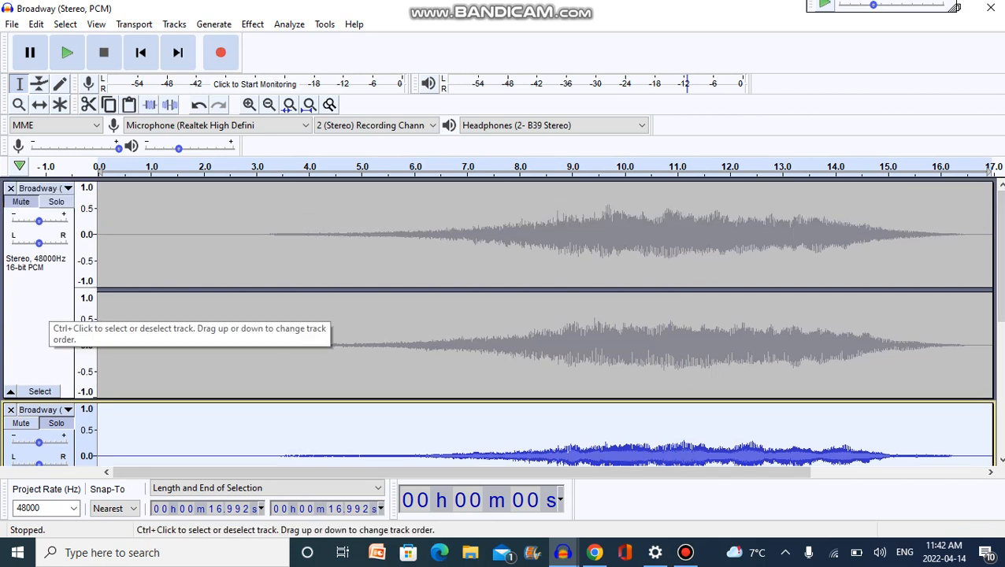
{"action": "left_click", "coordinate": [446, 315]}
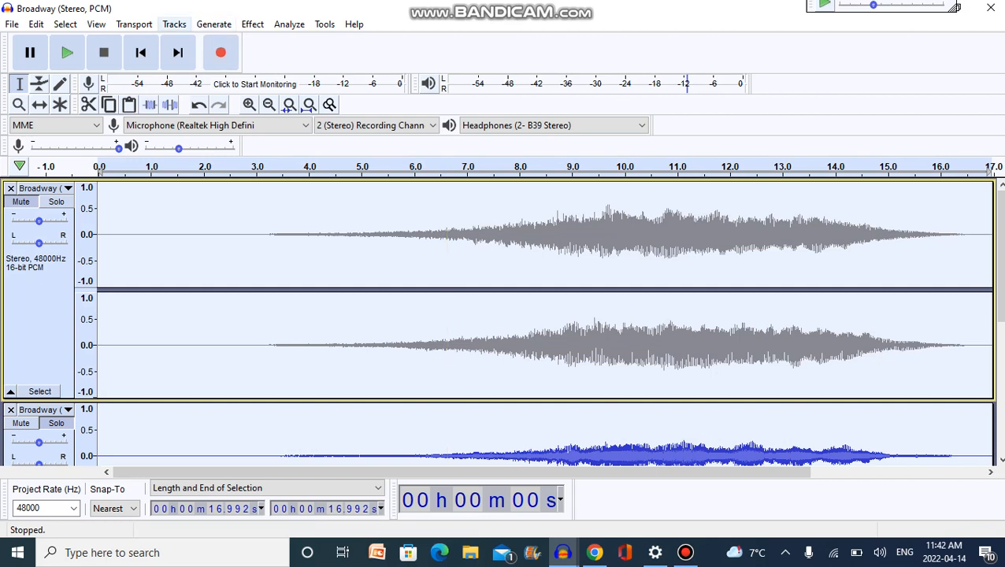
{"action": "left_click", "coordinate": [174, 24]}
{"action": "mouse_move", "coordinate": [236, 62]}
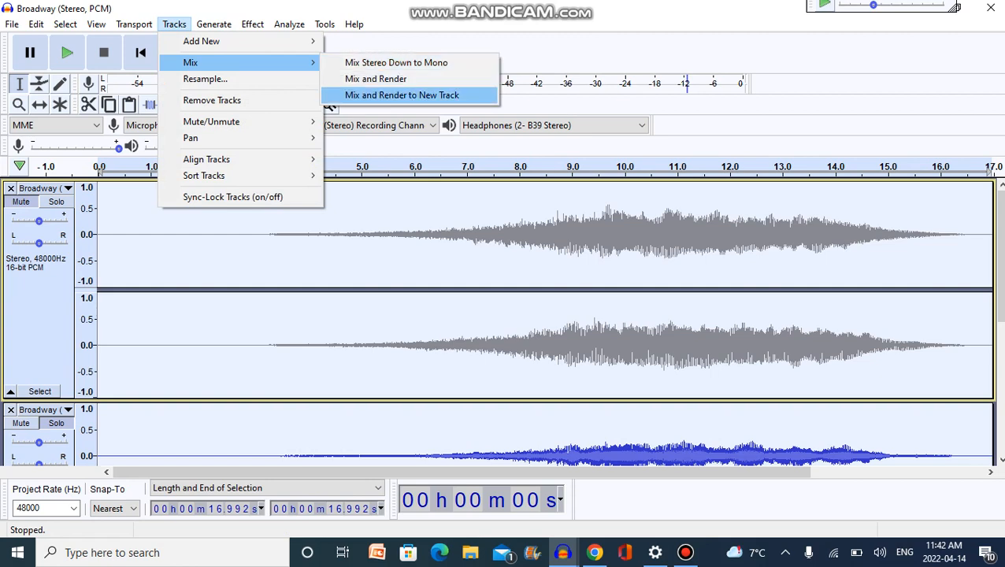
{"action": "left_click", "coordinate": [401, 94]}
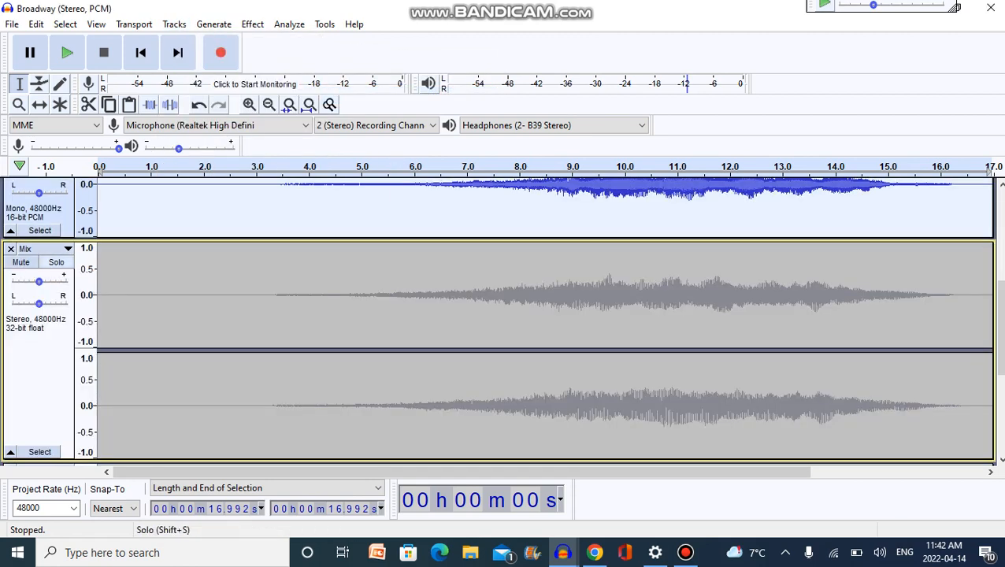
Unmute the top stereo track and play the audio from about 6.5 s, and again from about 5.2 s.
{"action": "scroll", "coordinate": [504, 315], "scroll_direction": "up", "scroll_amount": 5}
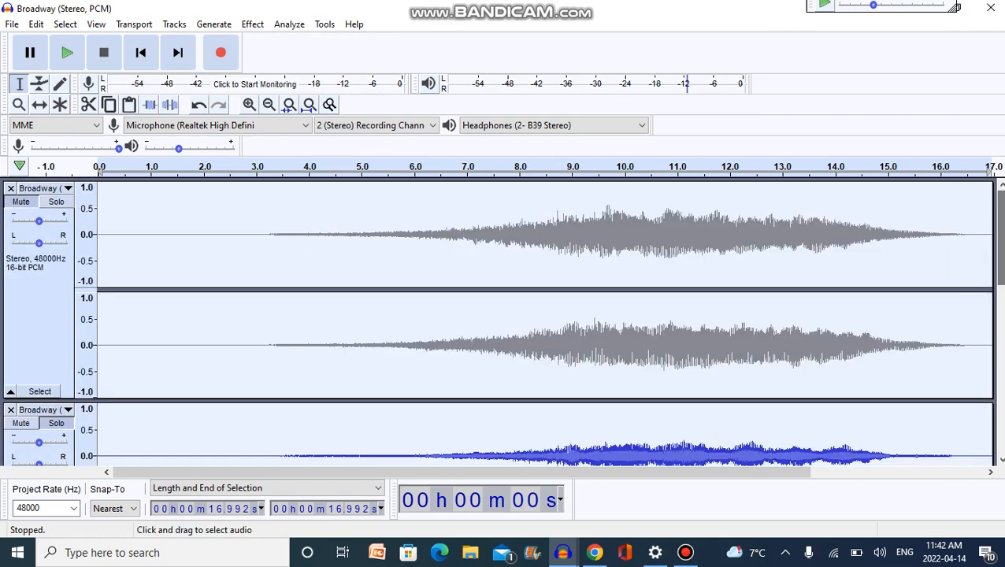
{"action": "left_click", "coordinate": [22, 201]}
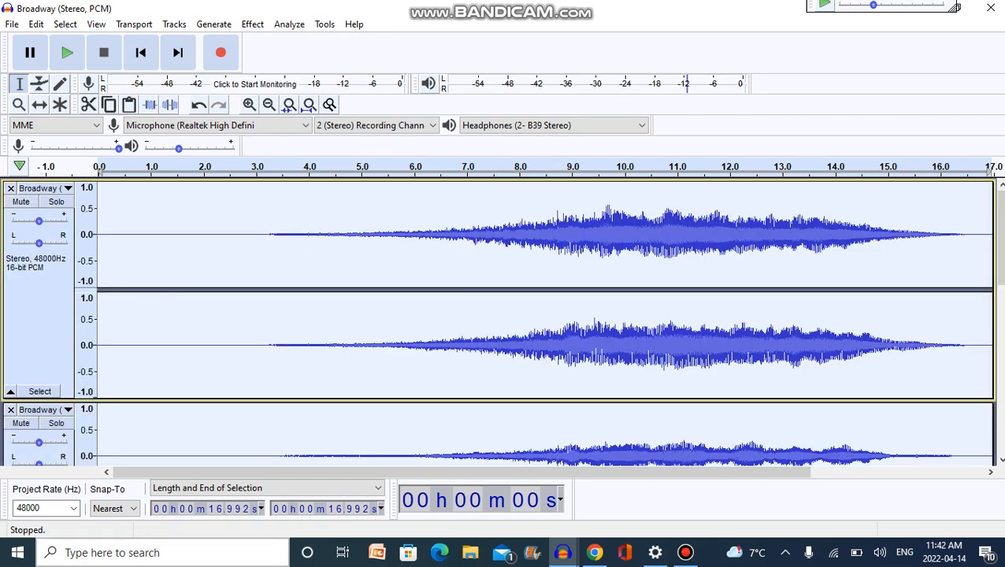
{"action": "left_click", "coordinate": [438, 236]}
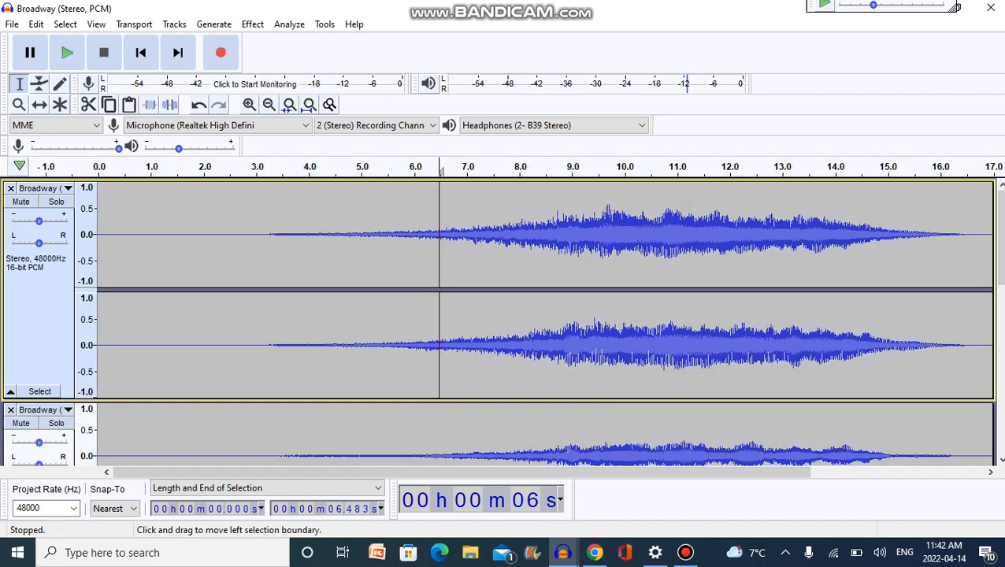
{"action": "key", "text": "space"}
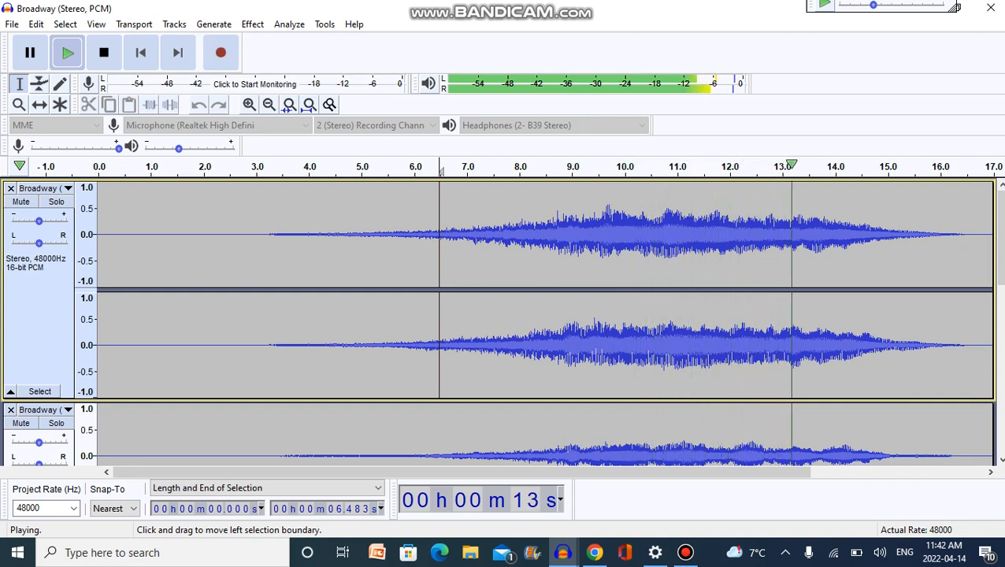
{"action": "left_click", "coordinate": [104, 51]}
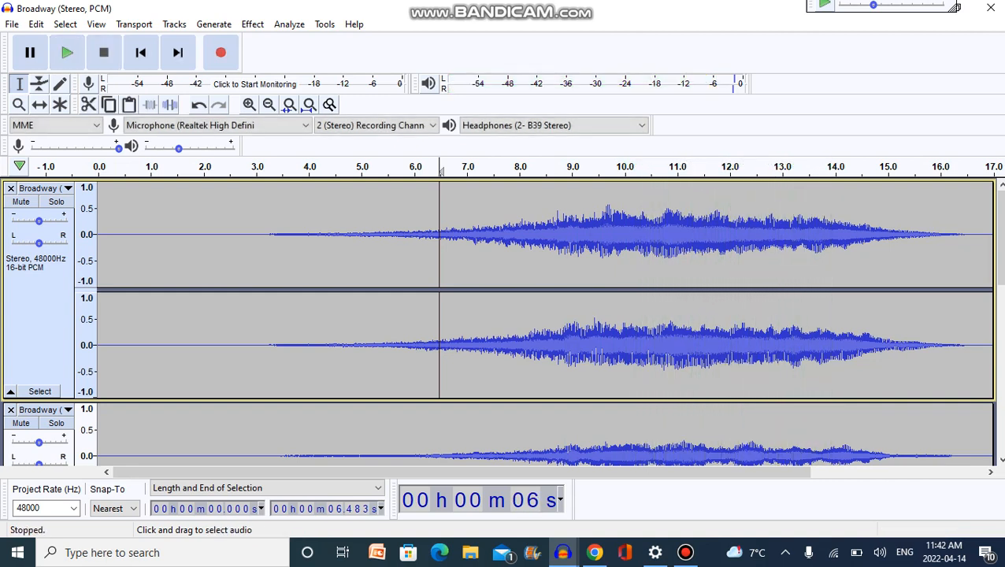
{"action": "left_click", "coordinate": [374, 251]}
{"action": "key", "text": "space"}
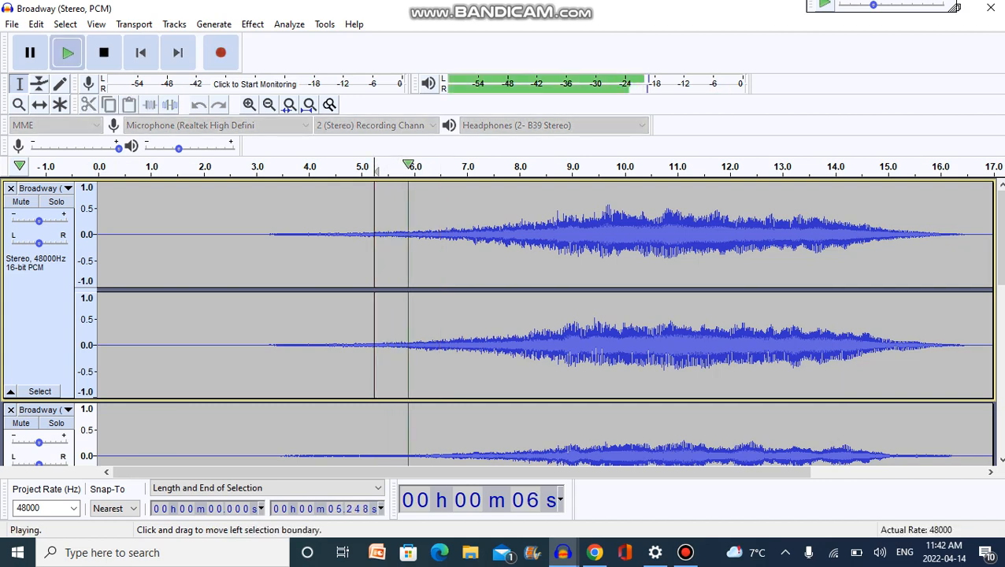
{"action": "key", "text": "space"}
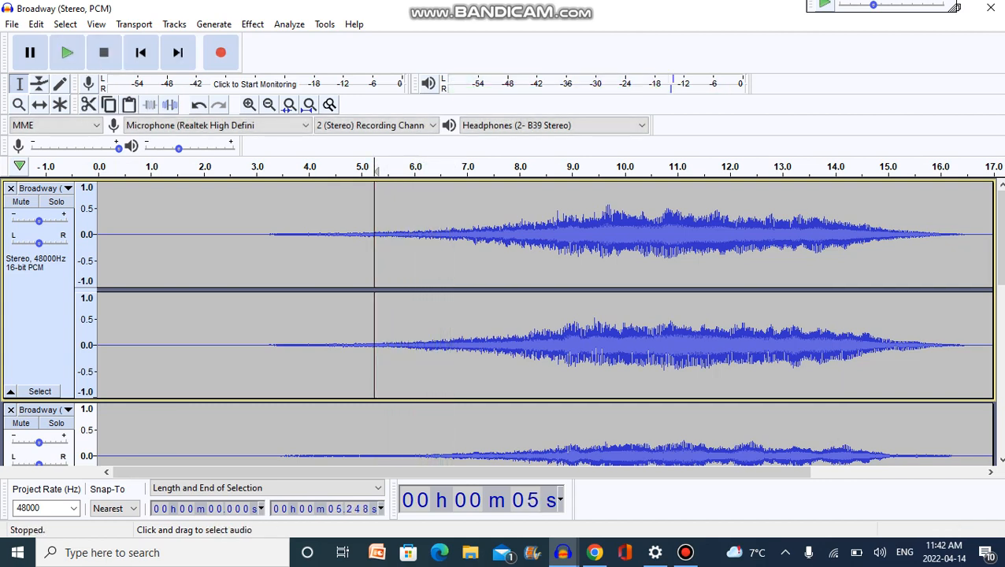
Solo the muted stereo Broadway track below the Mix track and split it with Split Stereo to Mono.
{"action": "left_click_drag", "start_coordinate": [999, 236], "coordinate": [999, 339]}
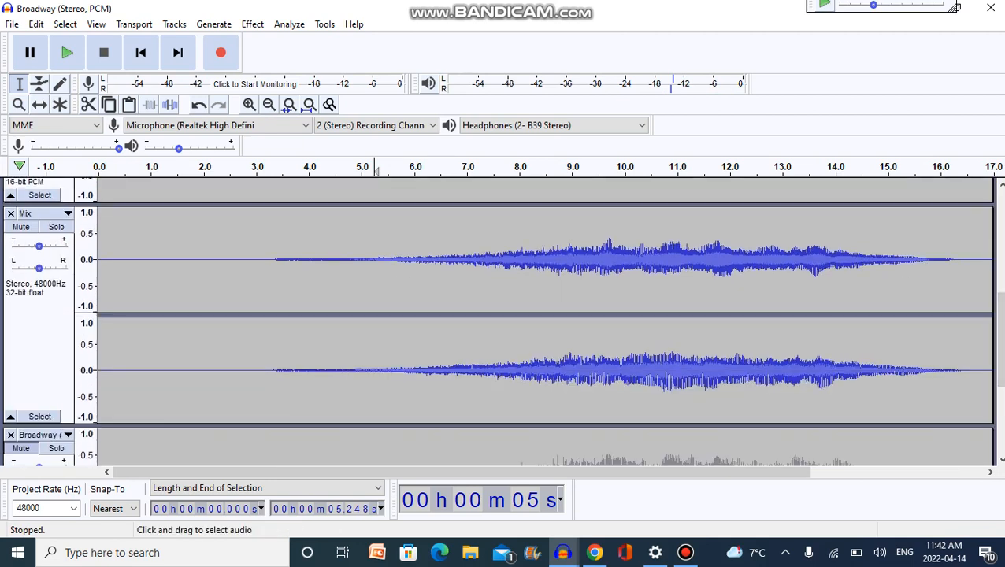
{"action": "left_click", "coordinate": [38, 346]}
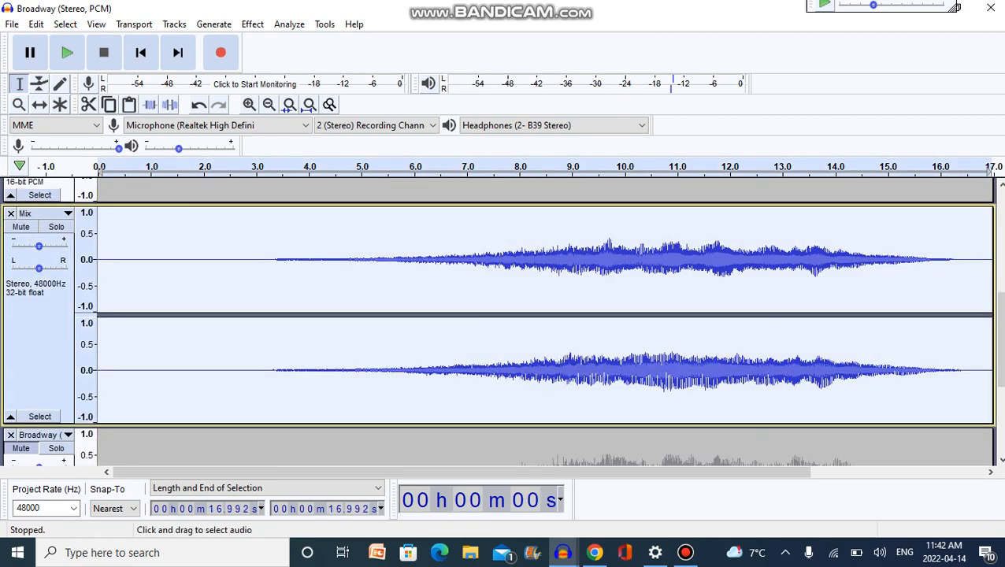
{"action": "left_click_drag", "start_coordinate": [999, 339], "coordinate": [1000, 408]}
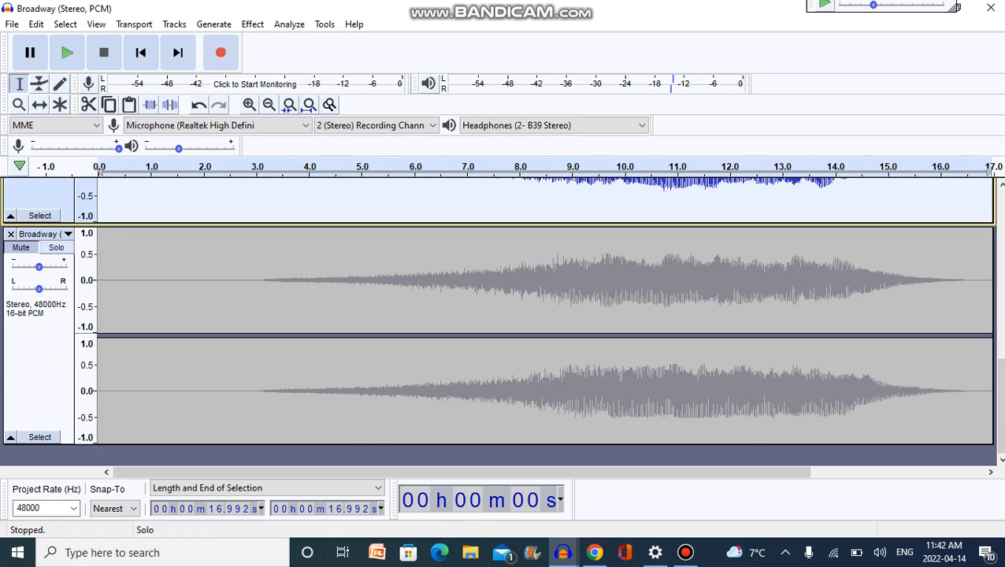
{"action": "left_click", "coordinate": [39, 339]}
{"action": "left_click", "coordinate": [57, 247]}
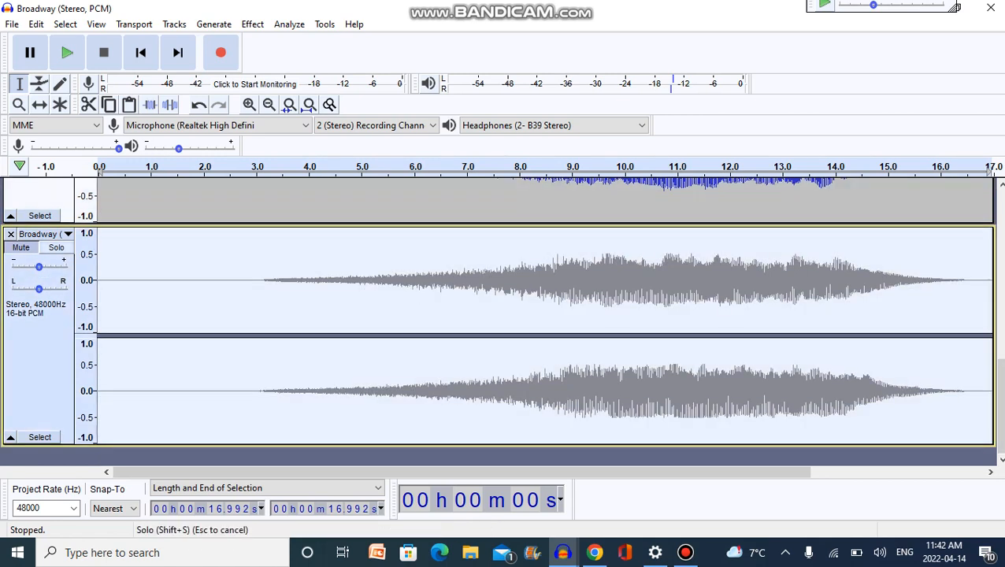
{"action": "left_click", "coordinate": [40, 233]}
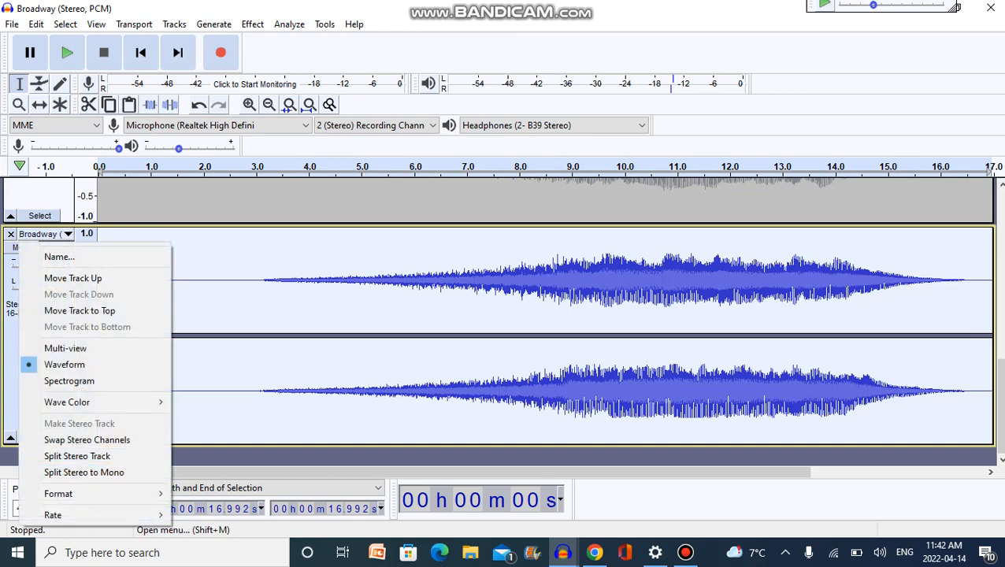
{"action": "left_click", "coordinate": [83, 472]}
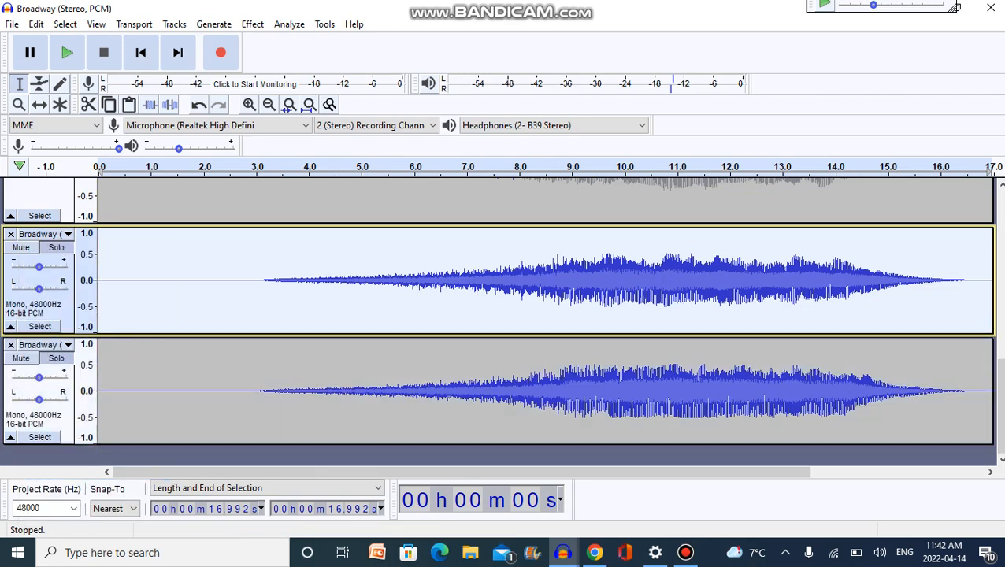
Apply Invert to the upper of the two bottom mono tracks and rejoin the pair with Make Stereo Track.
{"action": "left_click", "coordinate": [252, 25]}
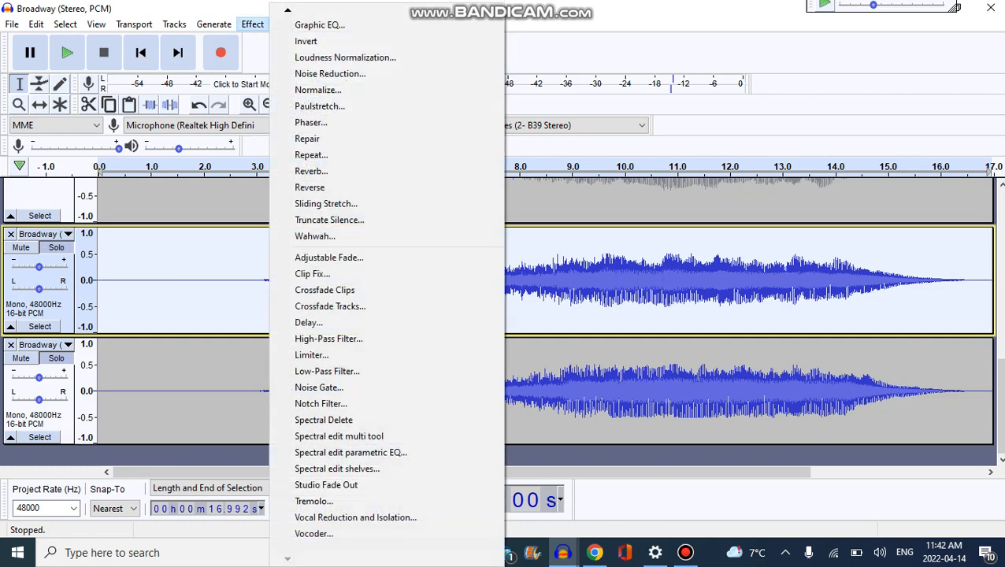
{"action": "left_click", "coordinate": [303, 41]}
{"action": "left_click", "coordinate": [40, 234]}
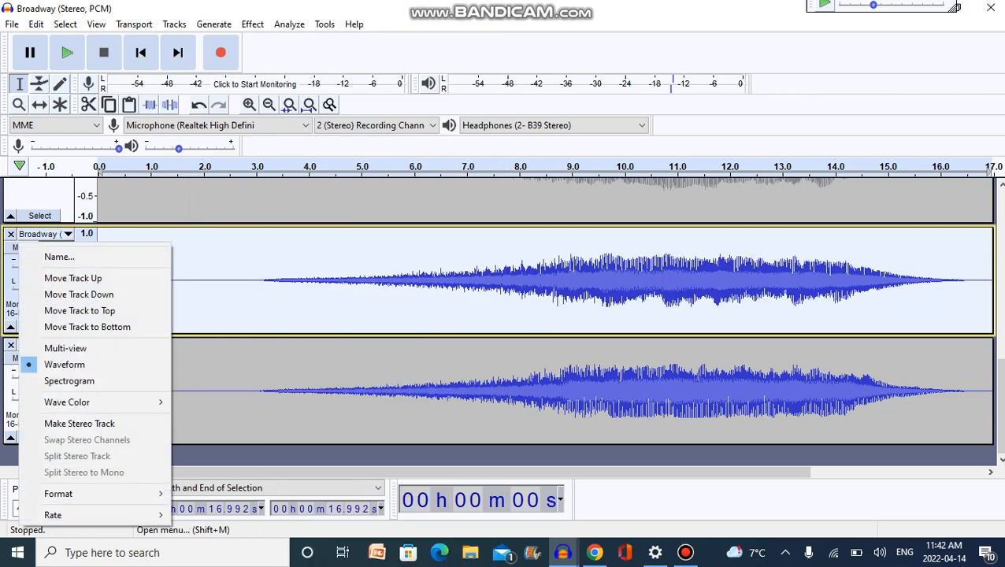
{"action": "left_click", "coordinate": [78, 421]}
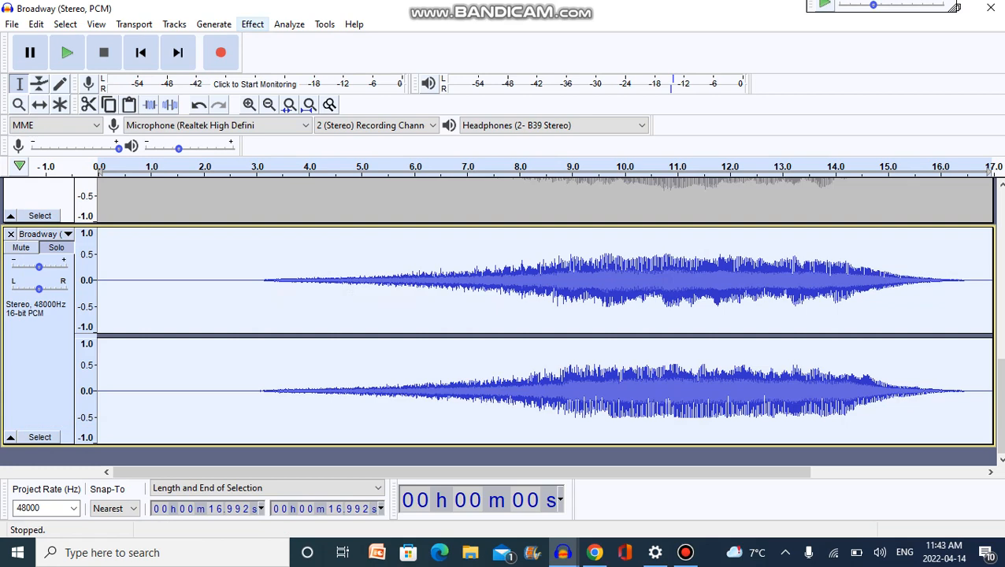
Apply Vocal Reduction and Isolation to the bottom stereo track with Isolate Center and Invert, strength 1.00, low cut 120 Hz and high cut 9000 Hz.
{"action": "left_click", "coordinate": [252, 24]}
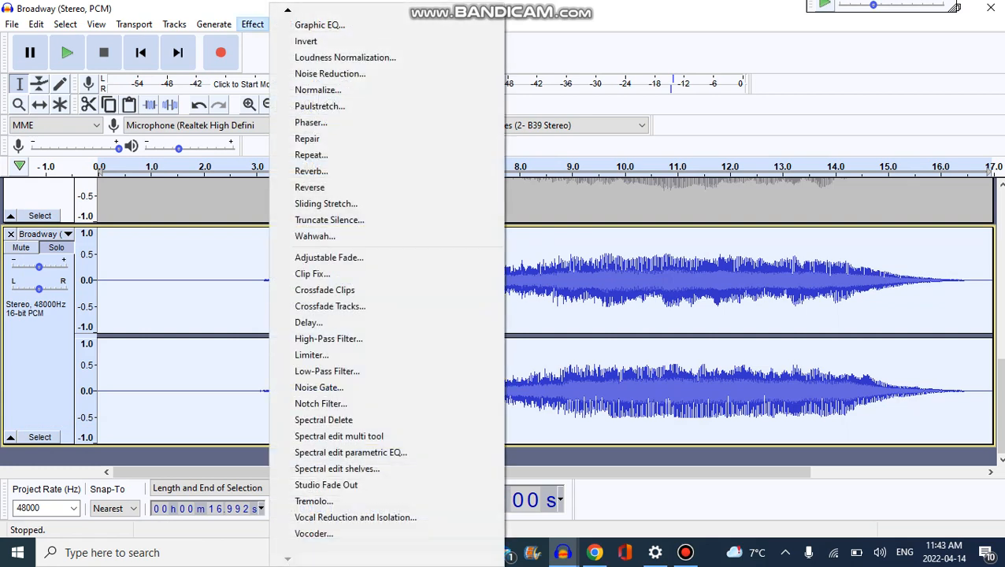
{"action": "left_click", "coordinate": [355, 517]}
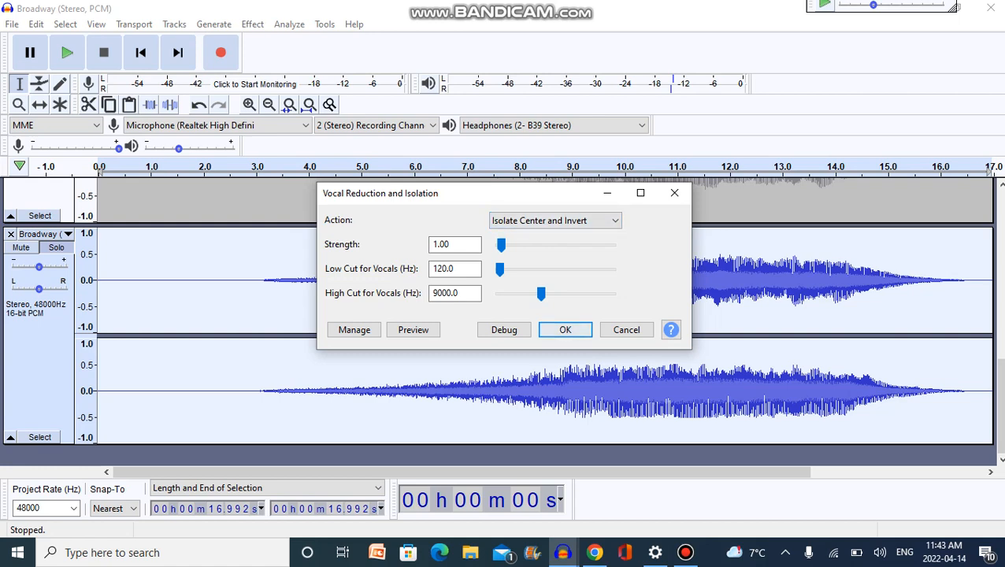
{"action": "left_click", "coordinate": [564, 329]}
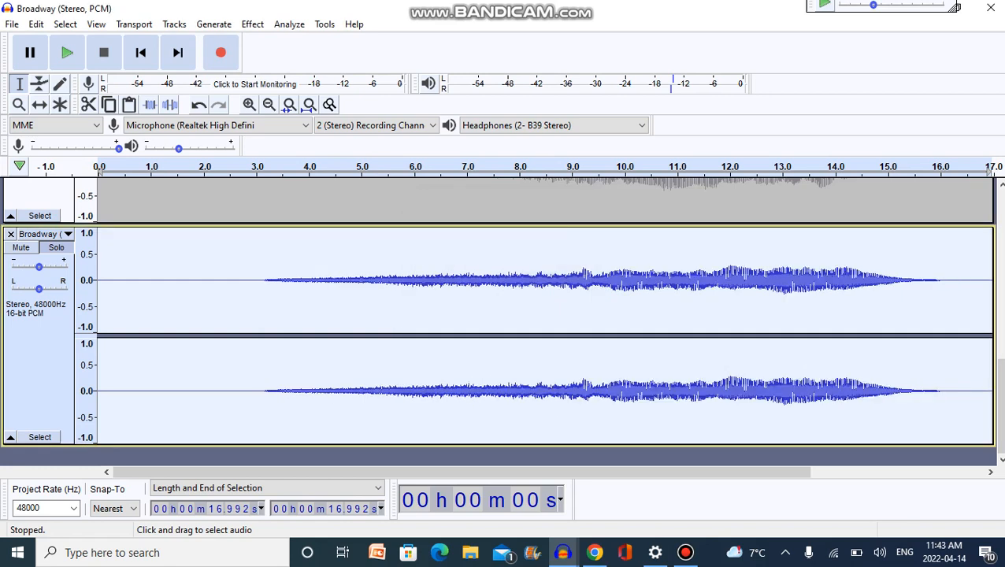
Split the processed bottom track with Split Stereo to Mono and select only its lower mono track.
{"action": "left_click", "coordinate": [39, 233]}
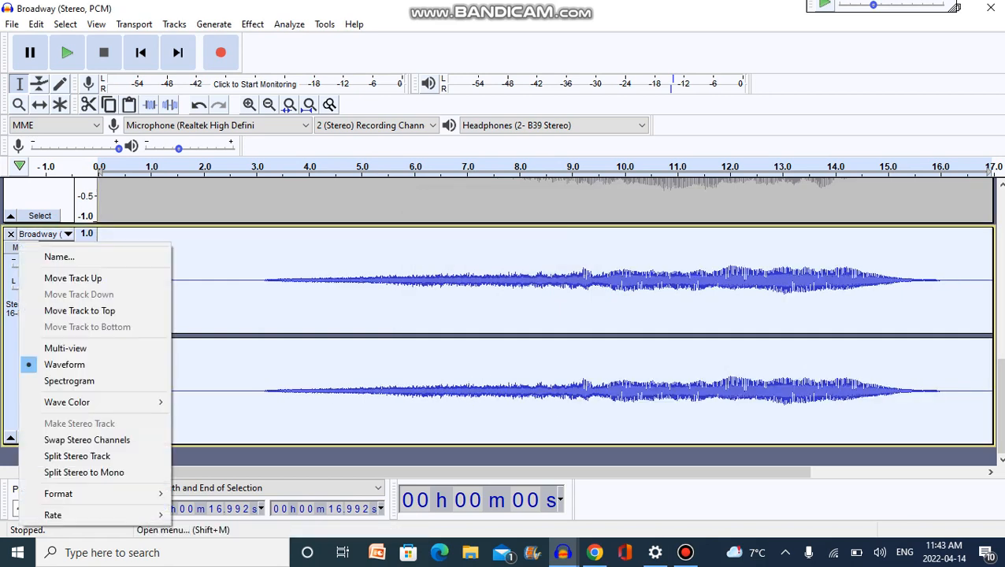
{"action": "left_click", "coordinate": [84, 472]}
{"action": "left_click", "coordinate": [39, 419]}
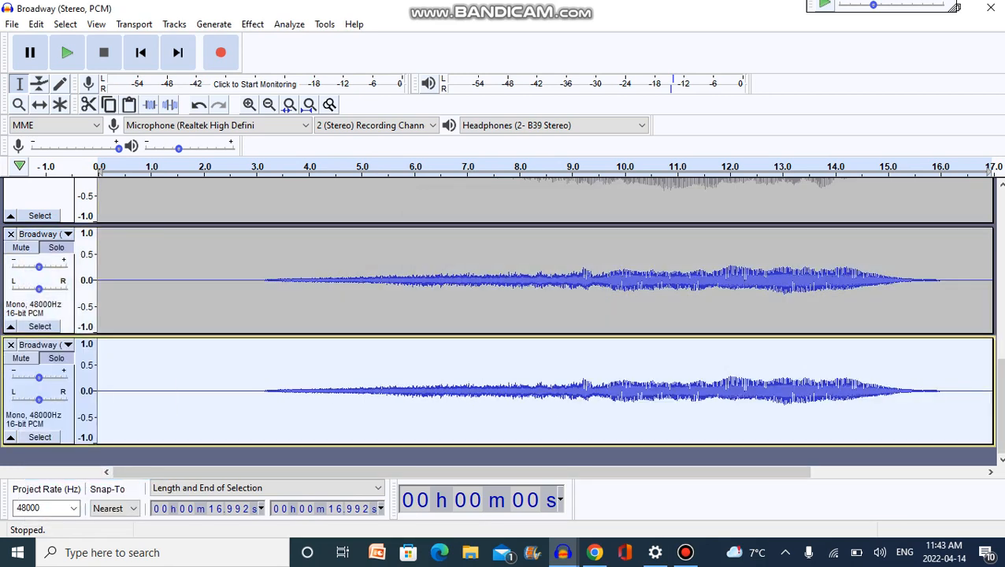
Apply Invert to the selected lower mono track and combine it with the one above using Make Stereo Track.
{"action": "left_click", "coordinate": [252, 24]}
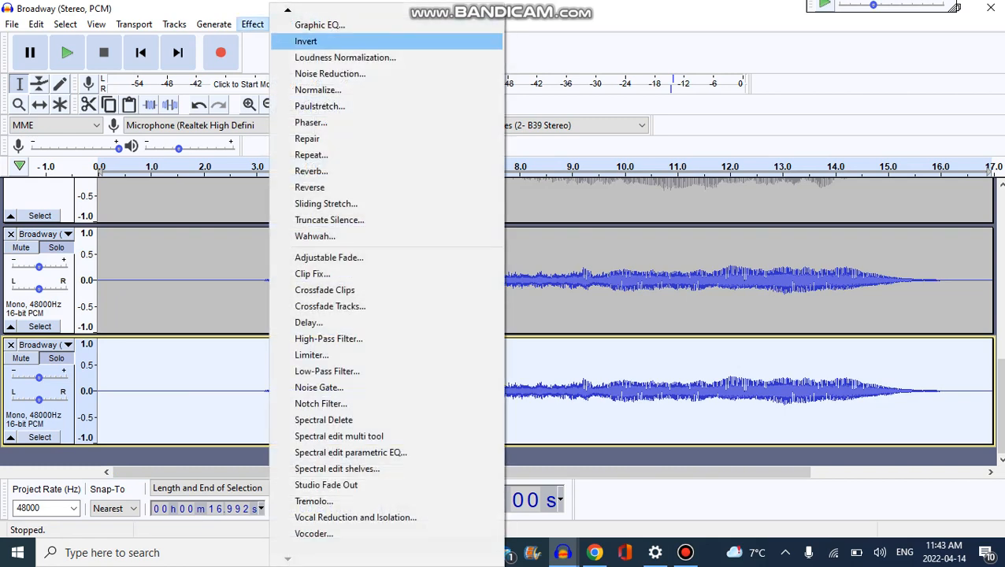
{"action": "left_click", "coordinate": [292, 38]}
{"action": "left_click", "coordinate": [39, 234]}
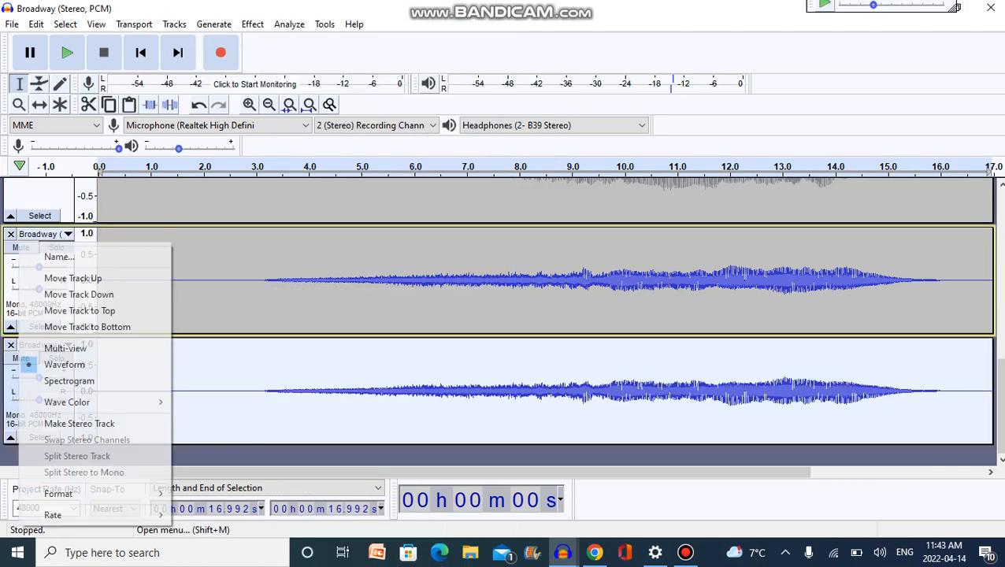
{"action": "left_click", "coordinate": [83, 424]}
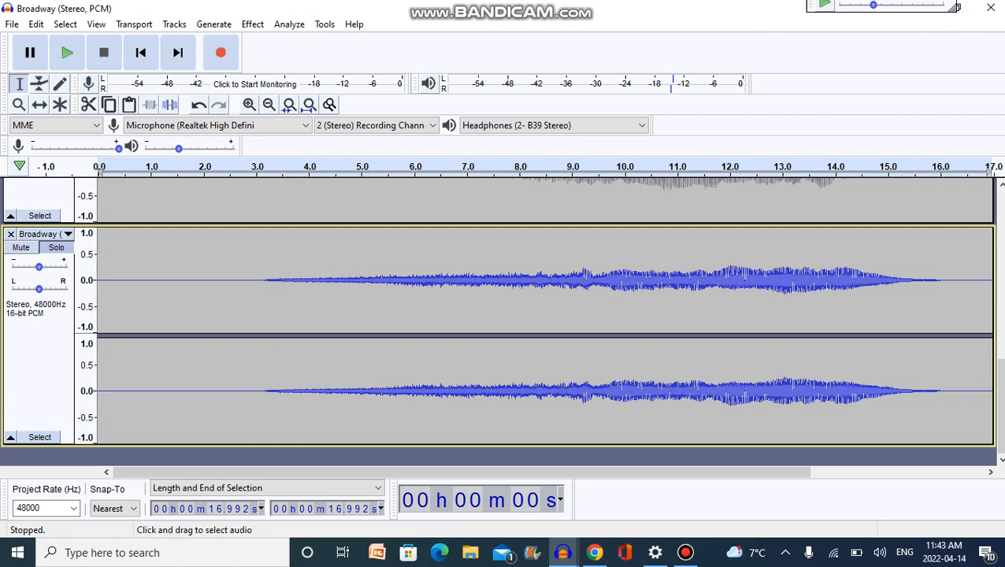
Apply Vocal Reduction and Isolation to the topmost stereo track with Remove Center, strength 1.00, low cut 120 Hz and high cut 9000 Hz.
{"action": "scroll", "coordinate": [504, 315], "scroll_direction": "up", "scroll_amount": 5}
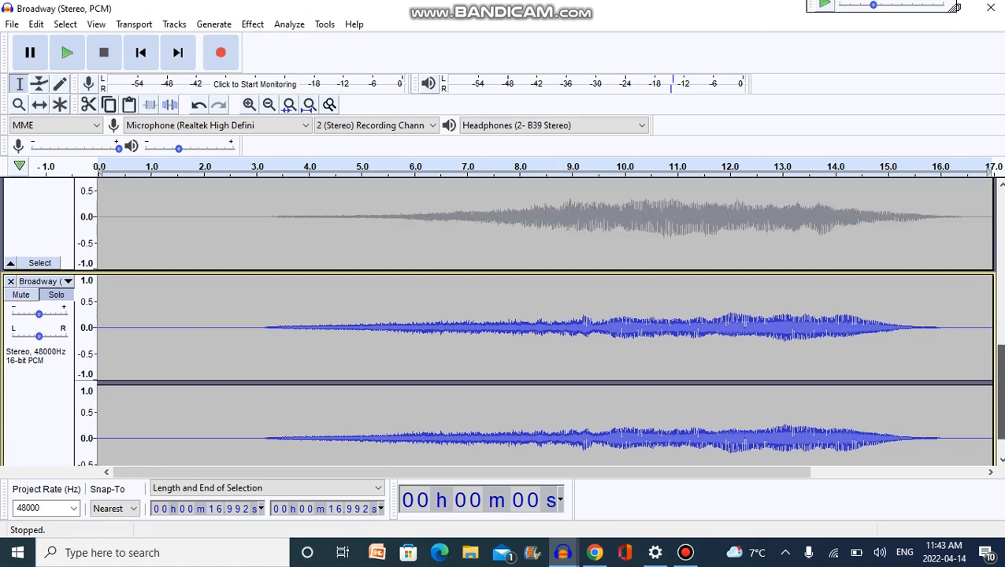
{"action": "scroll", "coordinate": [504, 315], "scroll_direction": "up", "scroll_amount": 1}
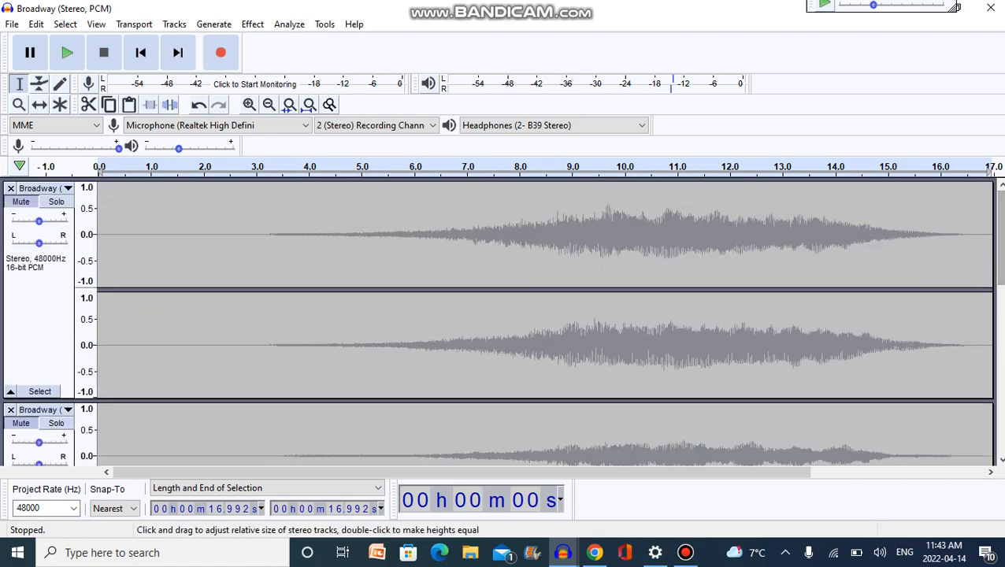
{"action": "left_click", "coordinate": [40, 315]}
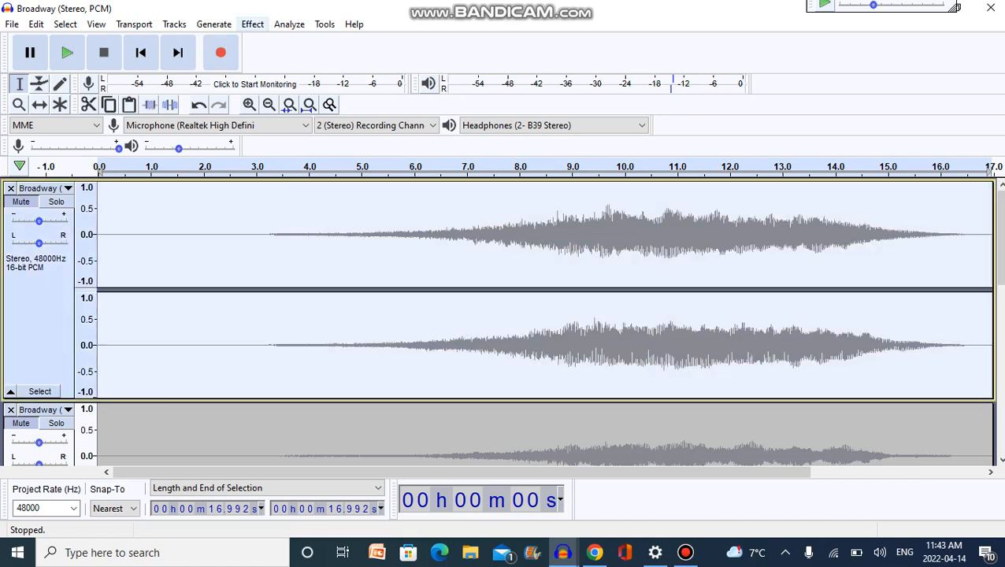
{"action": "left_click", "coordinate": [252, 24]}
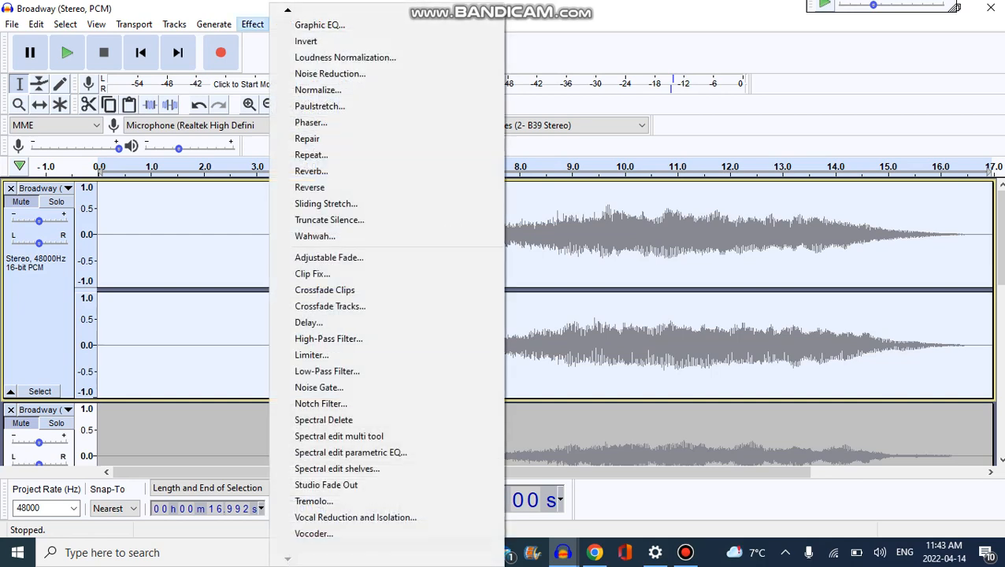
{"action": "left_click", "coordinate": [355, 517]}
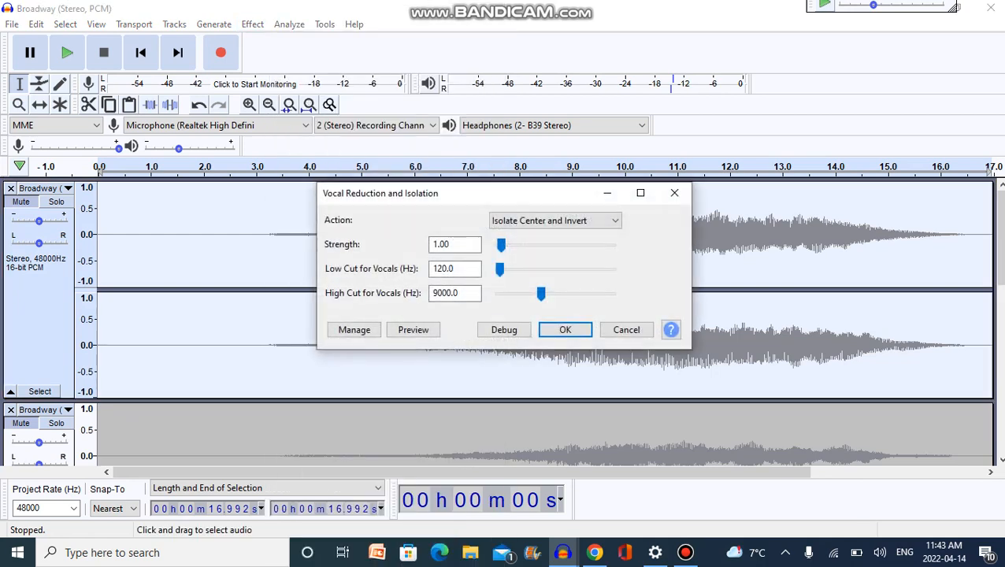
{"action": "left_click", "coordinate": [555, 220]}
{"action": "left_click", "coordinate": [543, 291]}
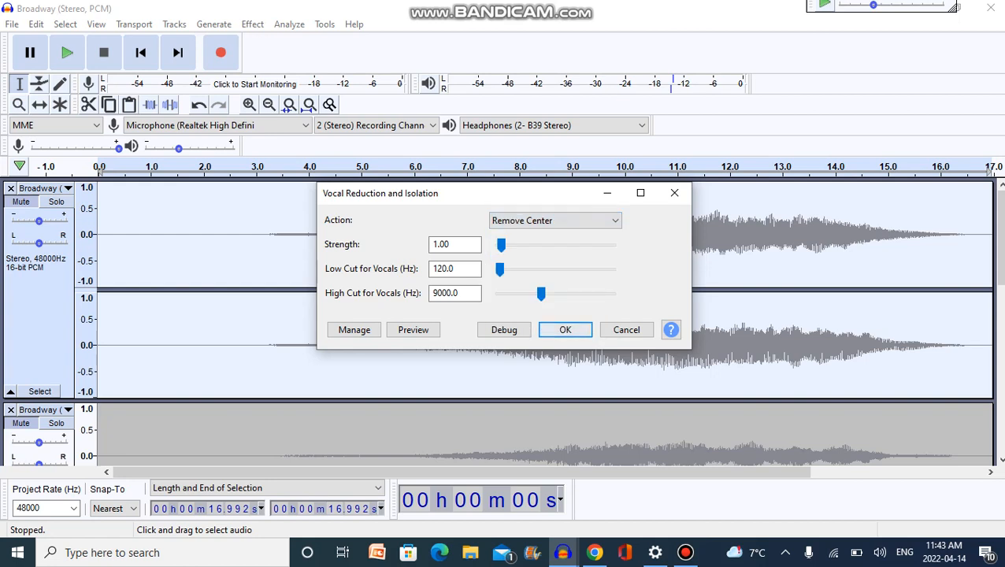
{"action": "left_click", "coordinate": [564, 330]}
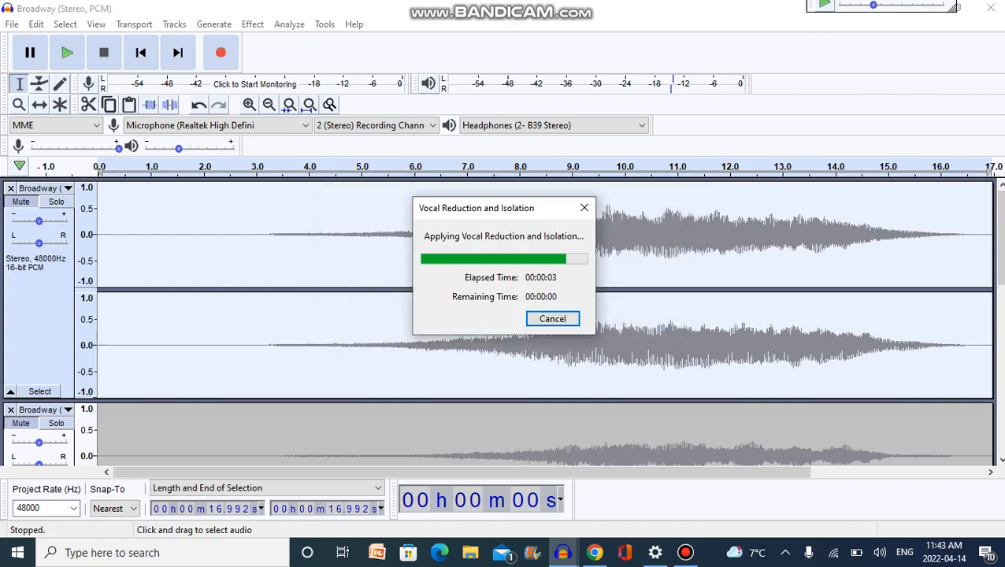
Solo the topmost stereo track and play it back from about 6.4 s to check the centre removal.
{"action": "left_click", "coordinate": [56, 202]}
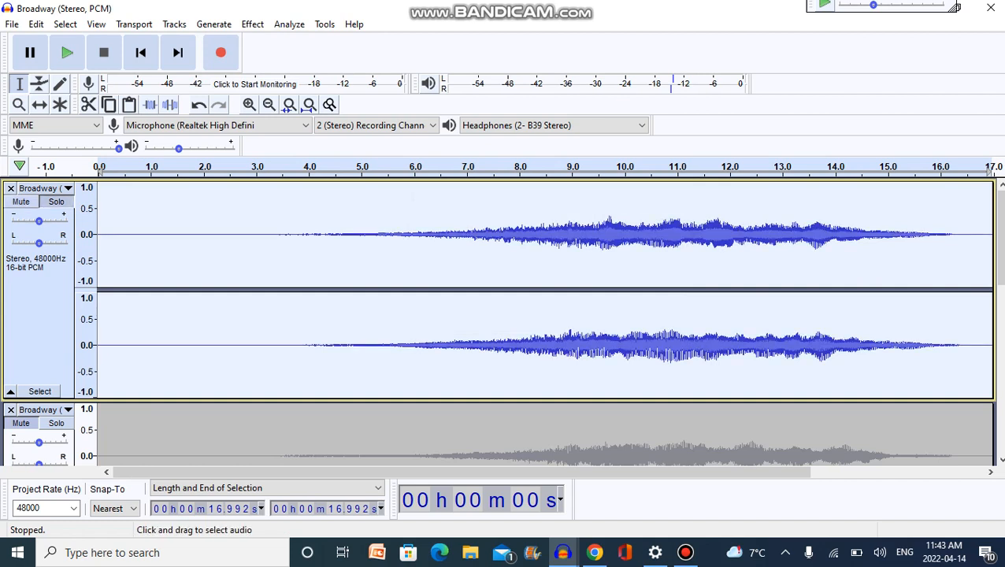
{"action": "left_click", "coordinate": [455, 236]}
{"action": "key", "text": "space"}
{"action": "key", "text": "space"}
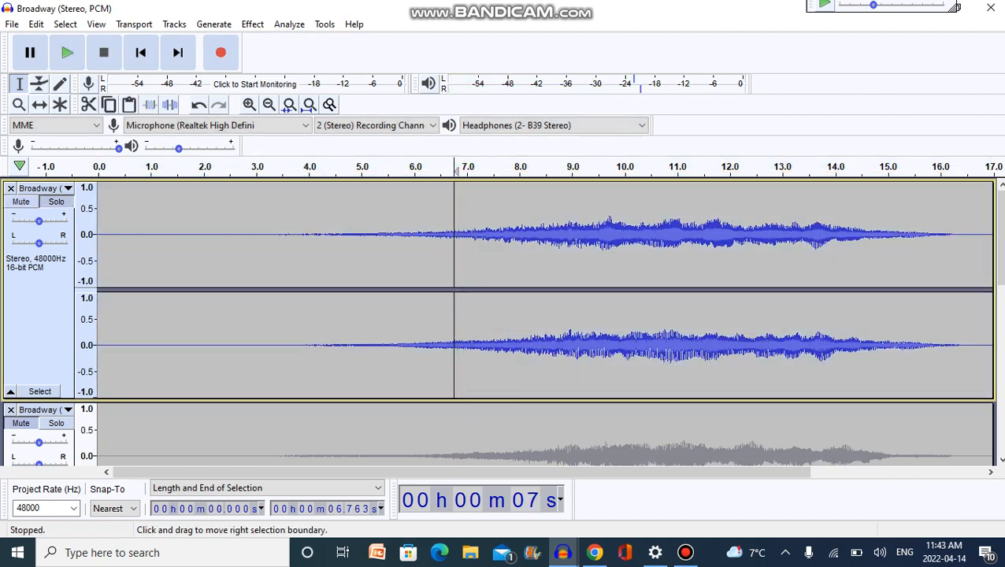
{"action": "left_click", "coordinate": [437, 237]}
{"action": "key", "text": "space"}
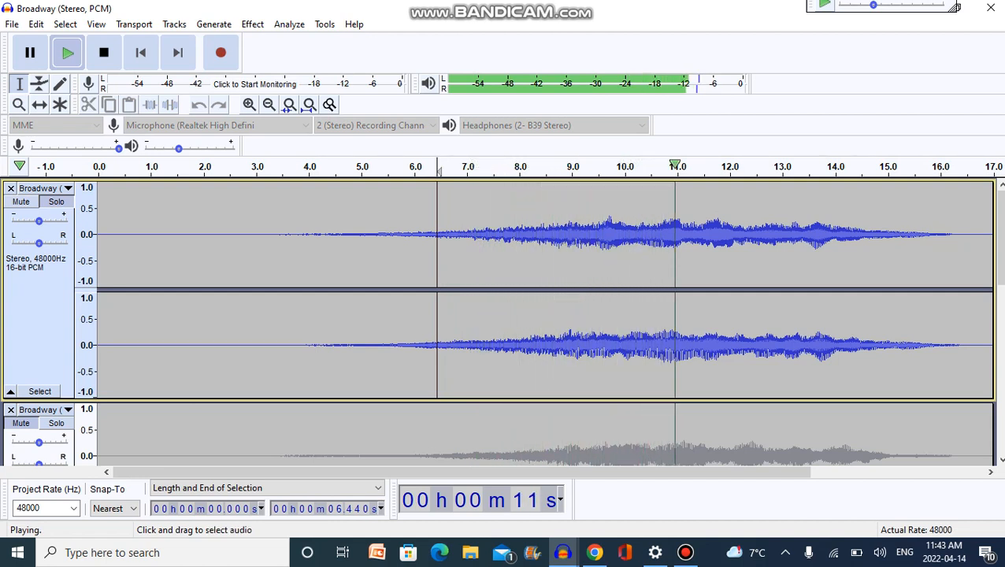
{"action": "key", "text": "space"}
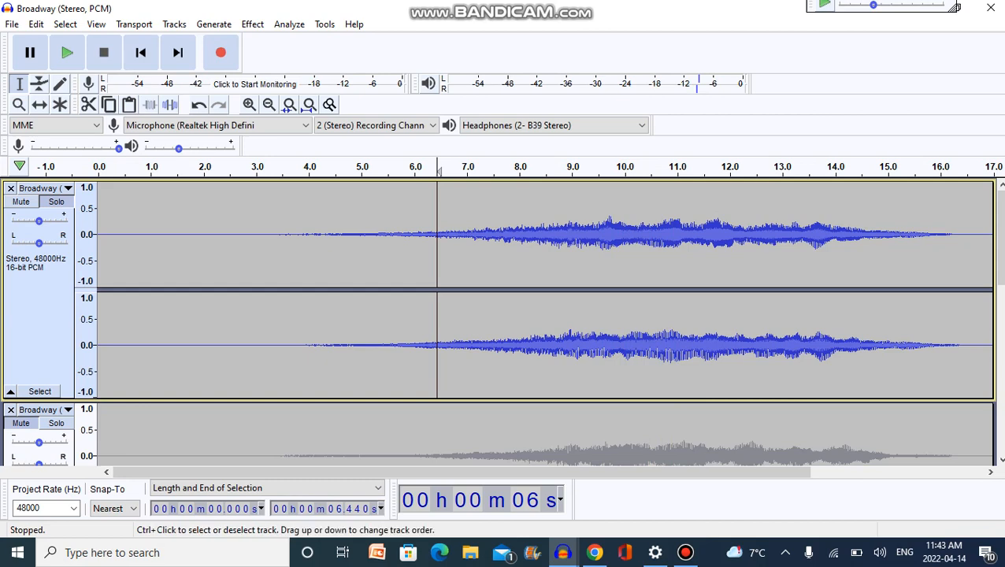
Select the entire stereo Mix track below the mono track and apply Invert to it.
{"action": "left_click", "coordinate": [40, 307]}
{"action": "left_click_drag", "start_coordinate": [999, 238], "coordinate": [1000, 332]}
{"action": "left_click", "coordinate": [39, 358]}
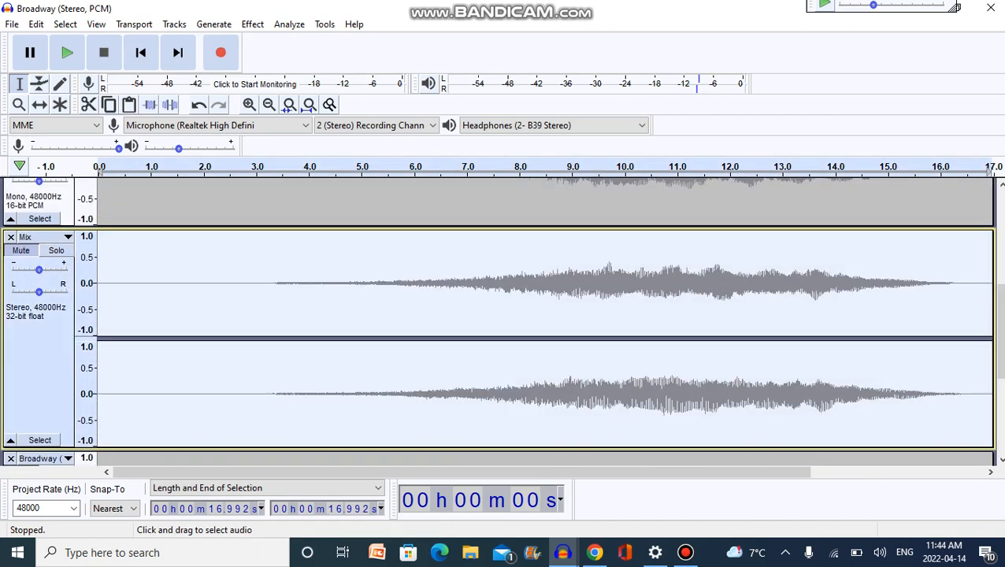
{"action": "left_click", "coordinate": [252, 24]}
{"action": "left_click", "coordinate": [327, 290]}
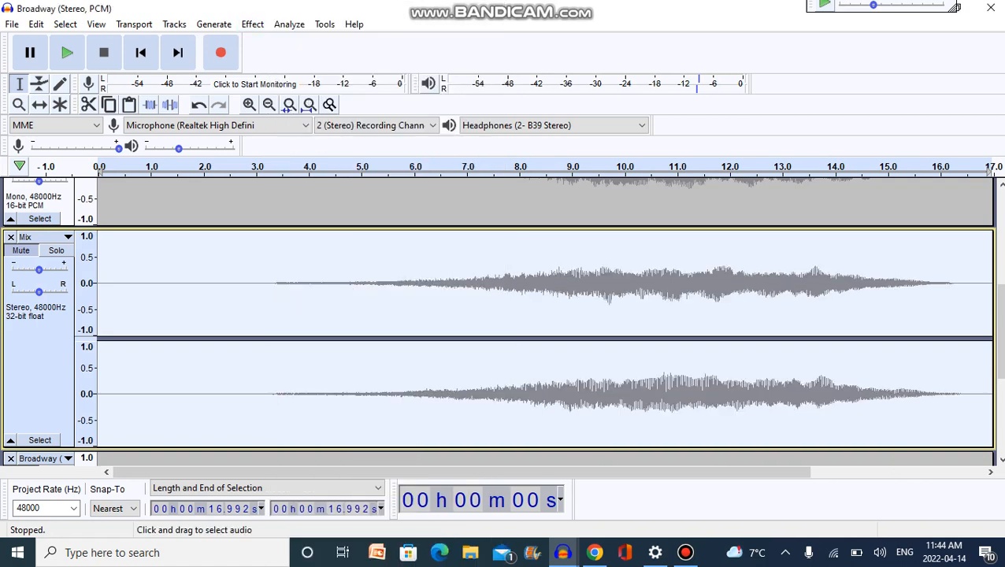
{"action": "left_click_drag", "start_coordinate": [1000, 332], "coordinate": [1000, 236]}
{"action": "scroll", "coordinate": [535, 322], "scroll_direction": "down", "scroll_amount": 5}
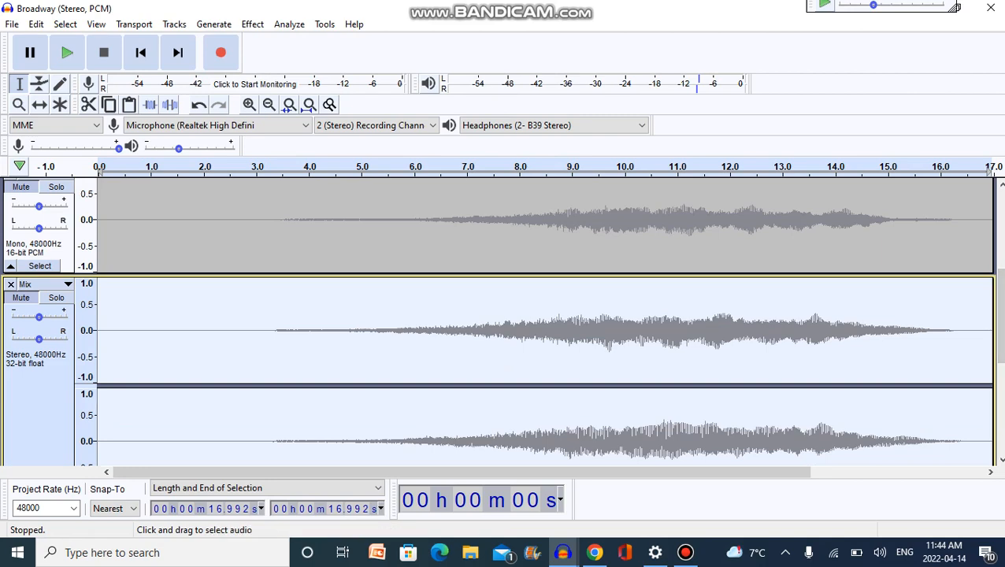
Play the soloed topmost stereo track from about 3.7 s and stop playback.
{"action": "left_click_drag", "start_coordinate": [1000, 316], "coordinate": [1000, 236]}
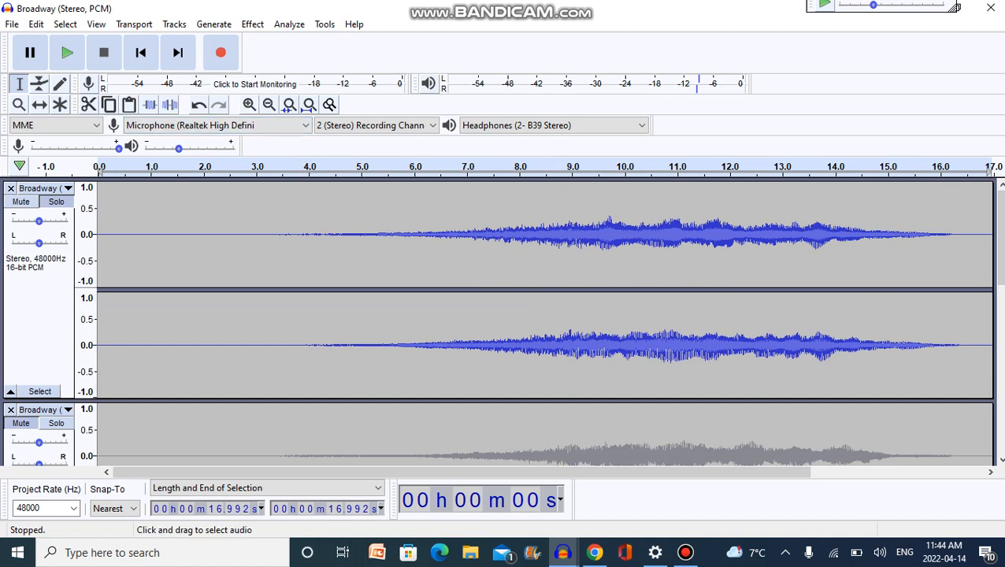
{"action": "left_click", "coordinate": [292, 267]}
{"action": "key", "text": "space"}
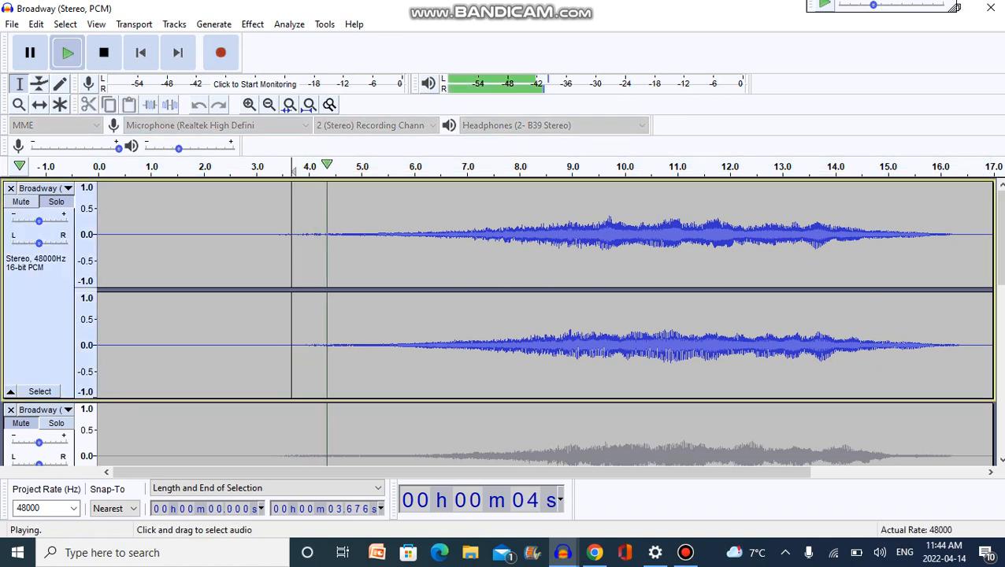
{"action": "left_click_drag", "start_coordinate": [999, 243], "coordinate": [1000, 313]}
{"action": "key", "text": "Left"}
{"action": "key", "text": "Left"}
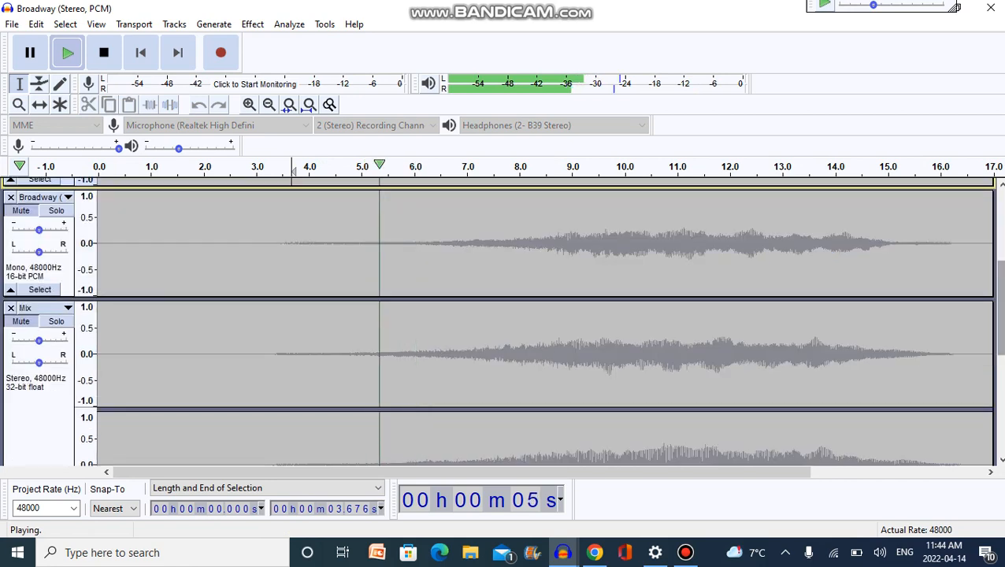
{"action": "key", "text": "space"}
Solo the inverted stereo Mix track and listen to it from about 3.7 s.
{"action": "left_click", "coordinate": [56, 321]}
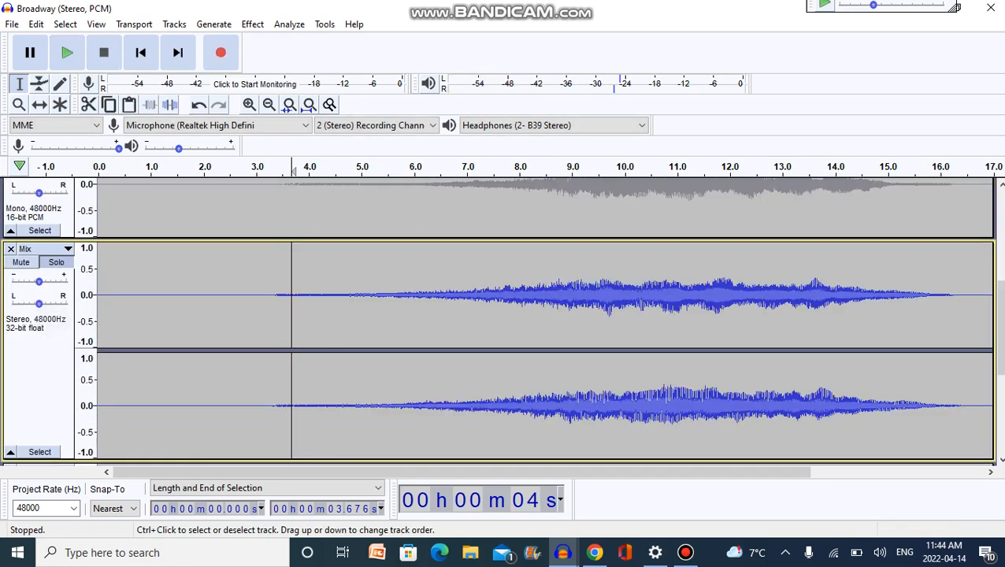
{"action": "key", "text": "space"}
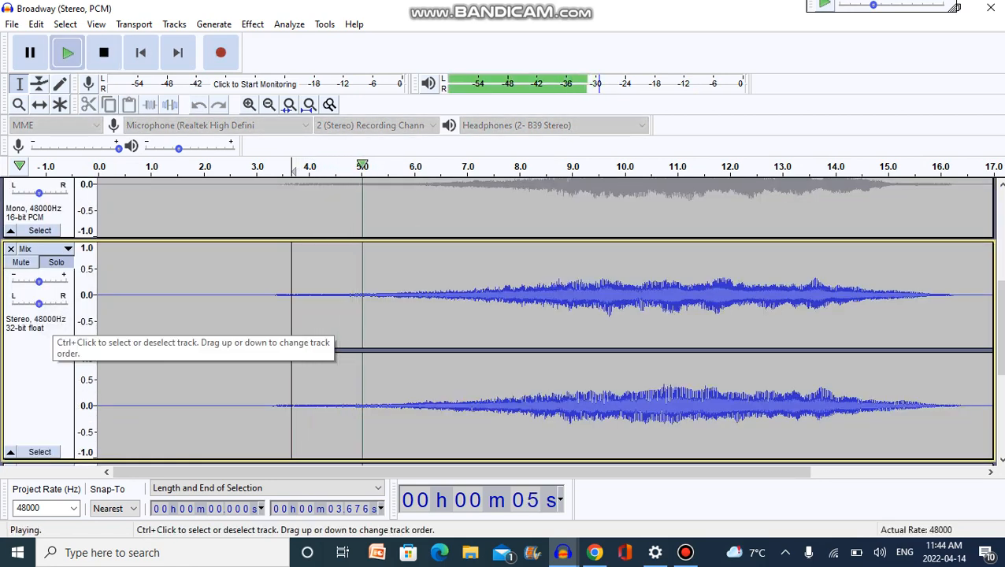
{"action": "key", "text": "space"}
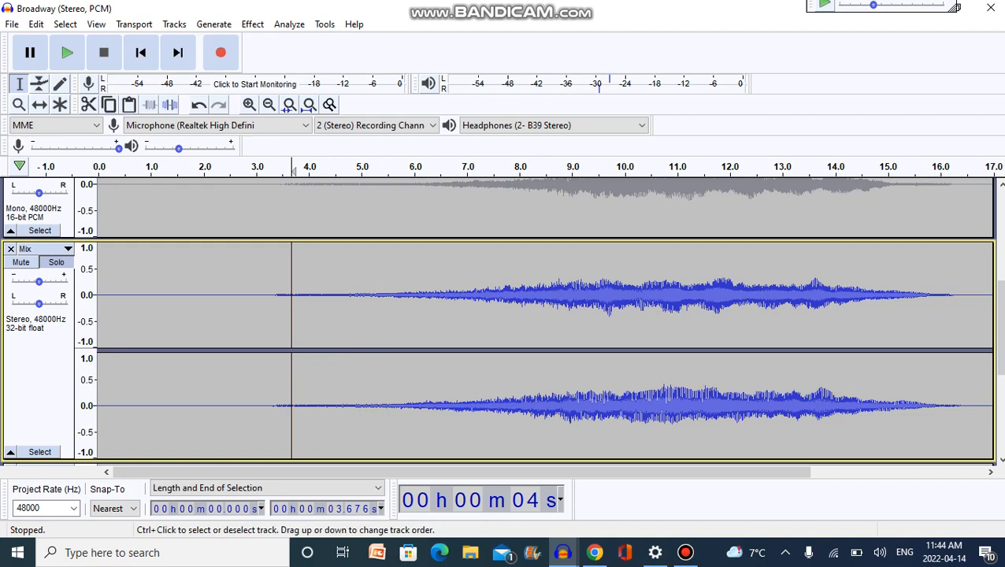
{"action": "left_click", "coordinate": [40, 374]}
Unmute the topmost stereo track and play it alongside the Mix track from about 5.1 s.
{"action": "left_click_drag", "start_coordinate": [1000, 328], "coordinate": [1001, 236]}
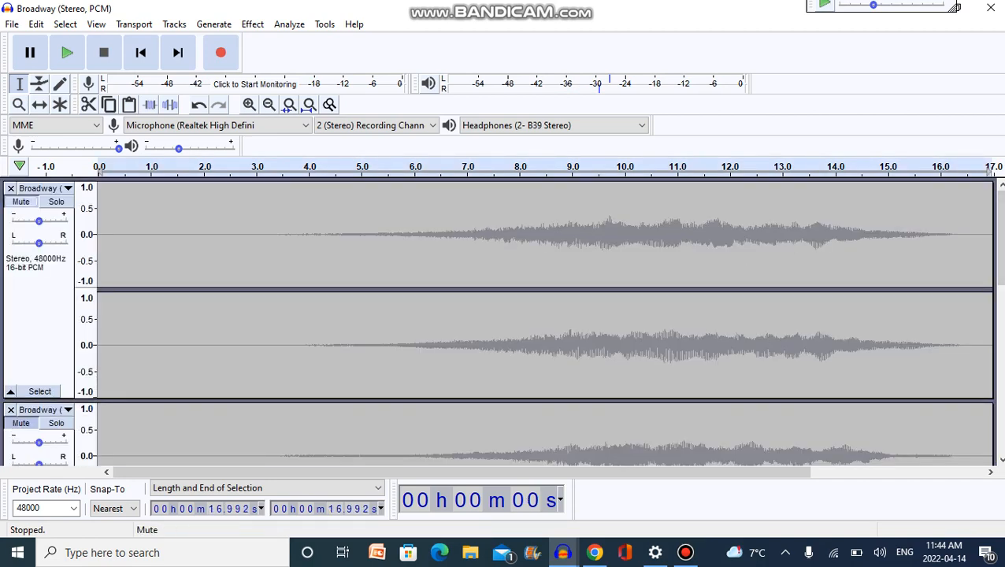
{"action": "left_click", "coordinate": [21, 202]}
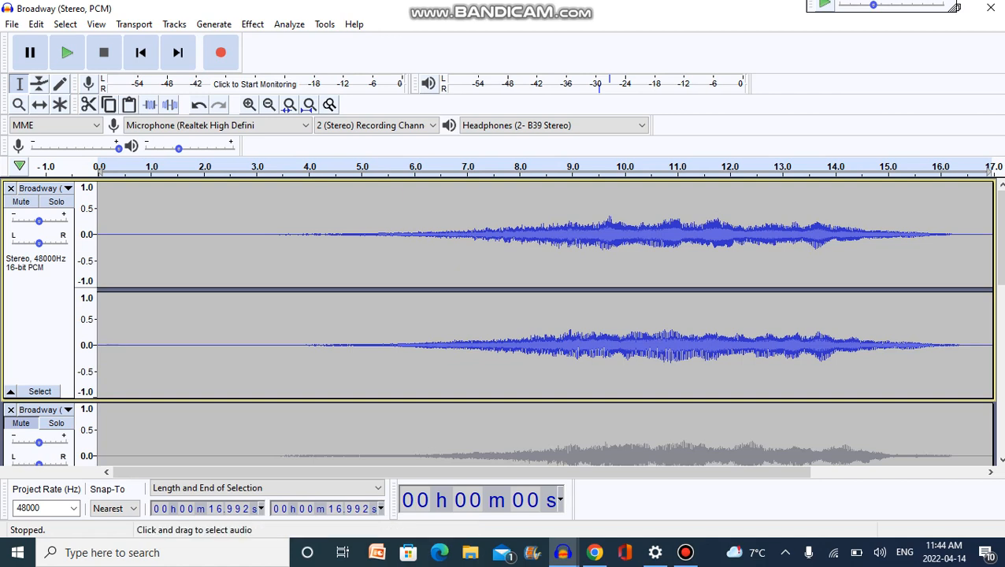
{"action": "left_click", "coordinate": [365, 252]}
{"action": "key", "text": "space"}
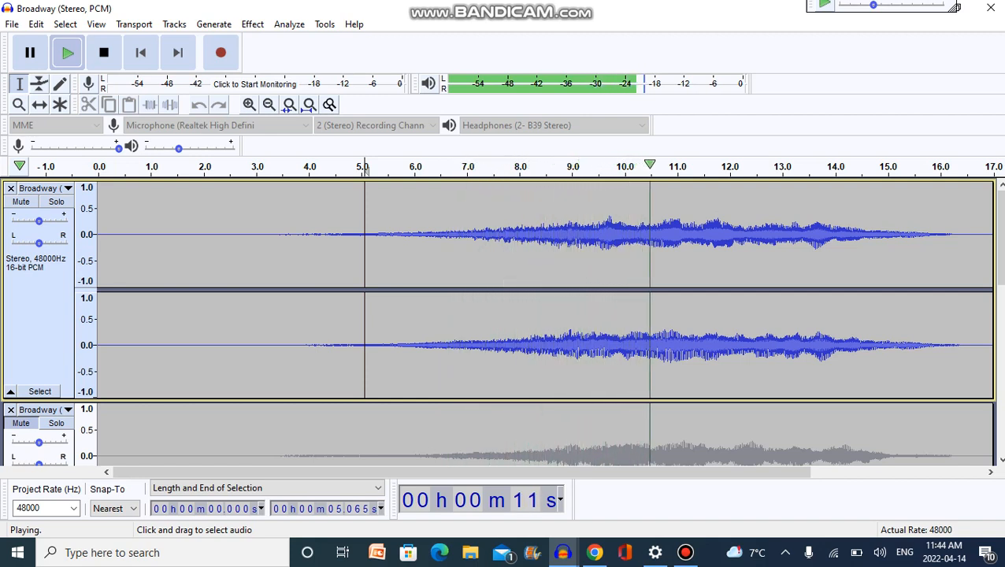
{"action": "key", "text": "space"}
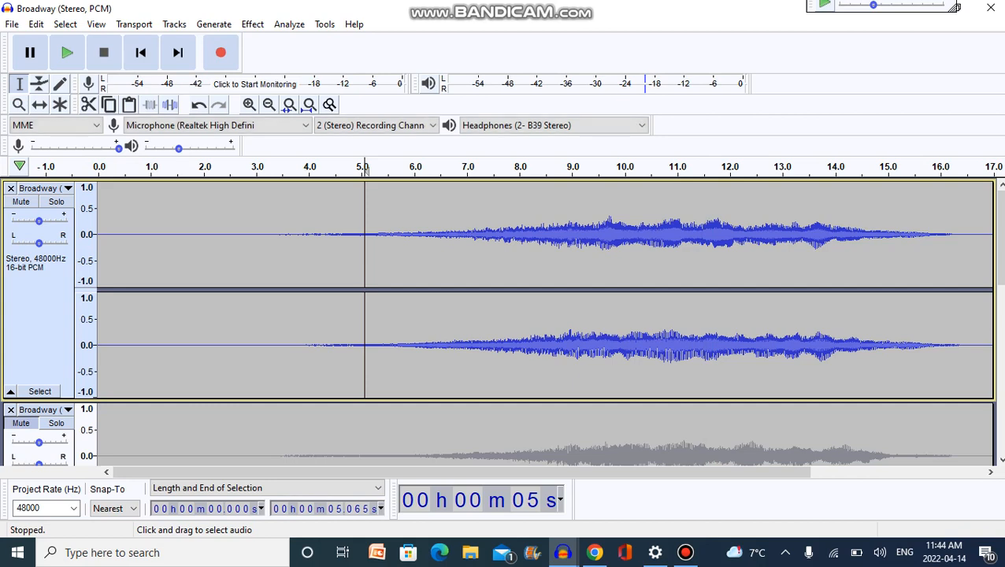
Solo the bottom stereo Broadway track and play it from about 5.1 s.
{"action": "scroll", "coordinate": [364, 167], "scroll_direction": "down", "scroll_amount": 5}
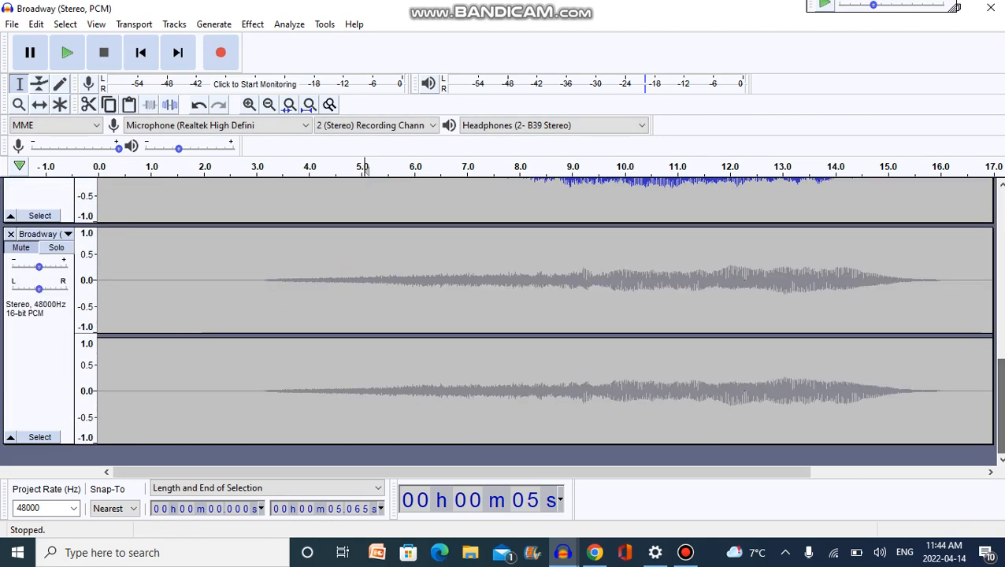
{"action": "left_click", "coordinate": [56, 247]}
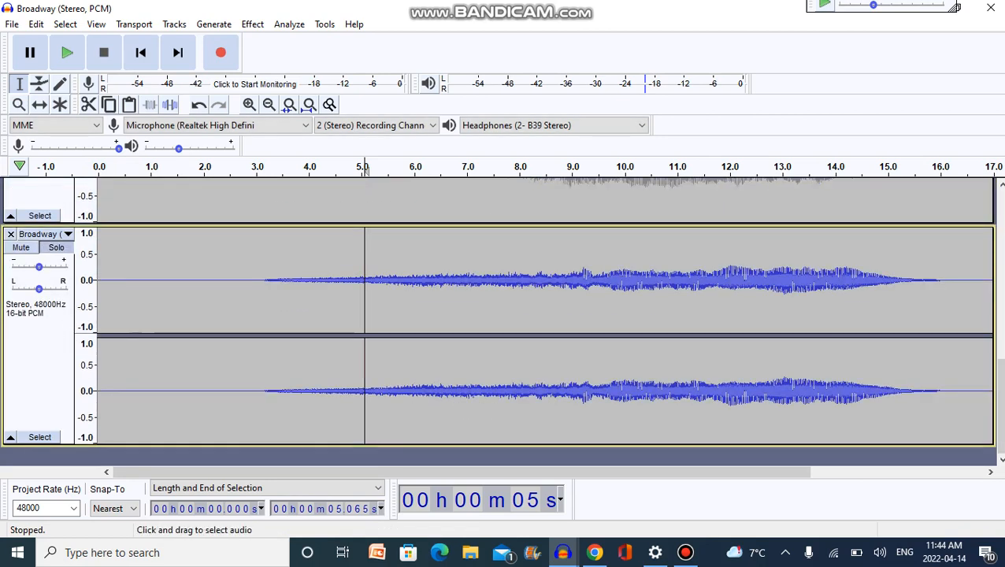
{"action": "key", "text": "space"}
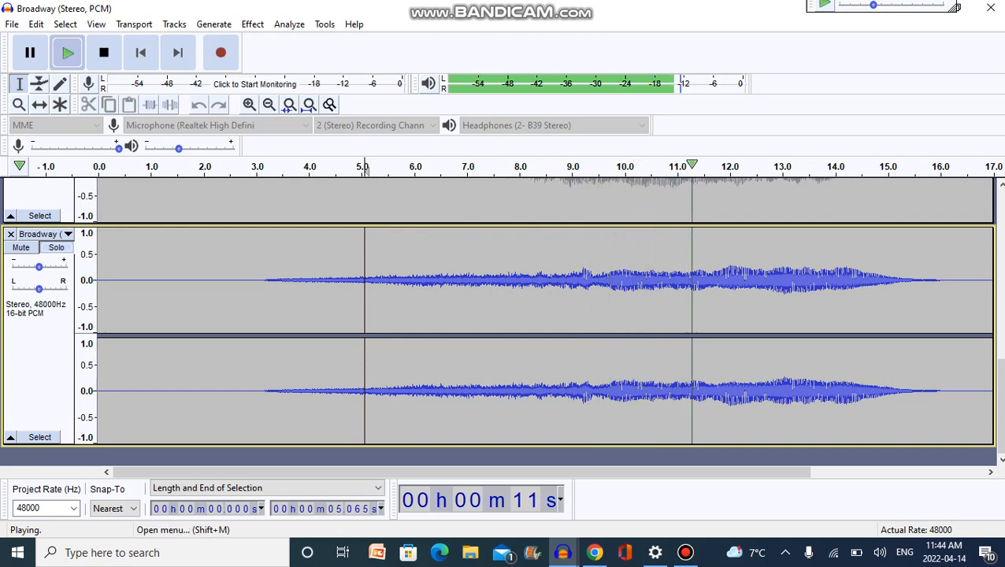
Split the bottom stereo Broadway track to mono and recombine the two halves with Make Stereo Track.
{"action": "left_click", "coordinate": [40, 234]}
{"action": "left_click", "coordinate": [78, 470]}
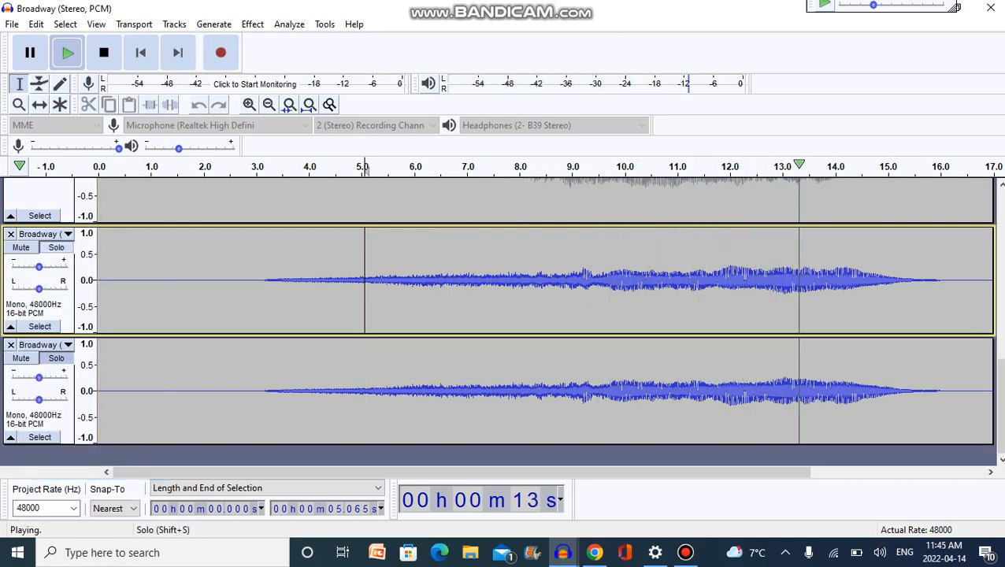
{"action": "left_click", "coordinate": [39, 234]}
{"action": "left_click", "coordinate": [79, 424]}
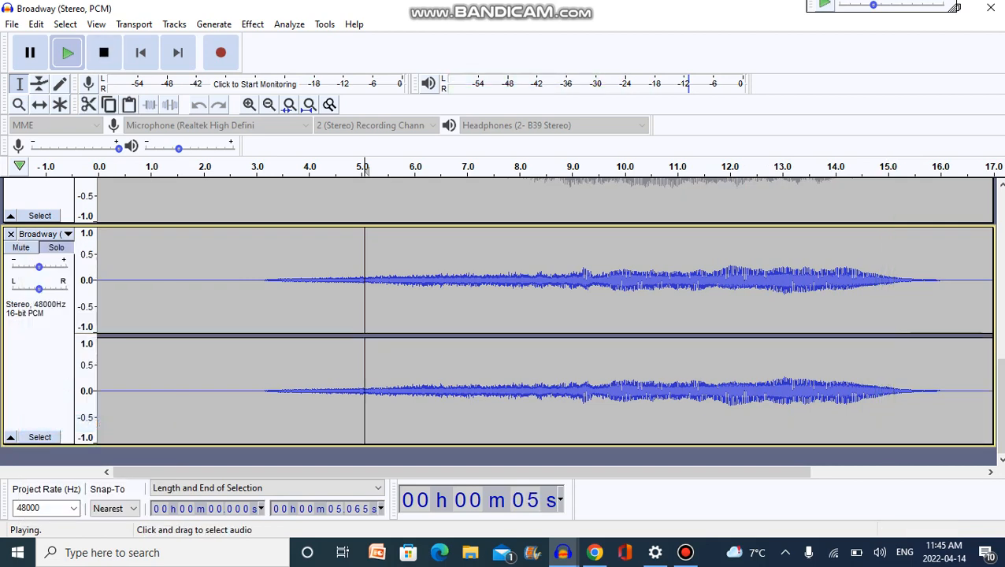
Render the stereo Mix track with Mix and Render to New Track, and separate the new track's channels with Split Stereo Track.
{"action": "left_click_drag", "start_coordinate": [1000, 406], "coordinate": [1000, 343]}
{"action": "double_click", "coordinate": [102, 236]}
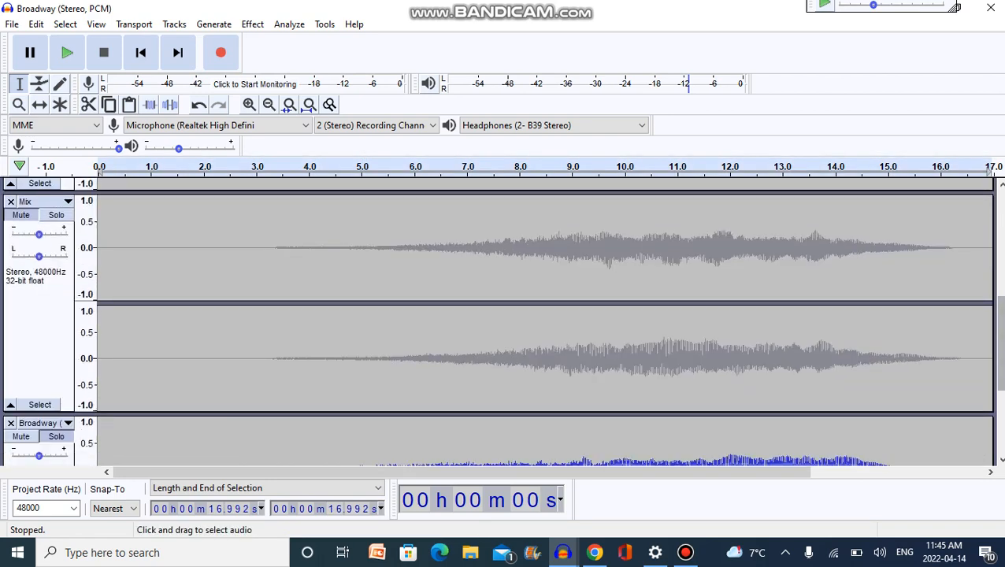
{"action": "left_click", "coordinate": [39, 291]}
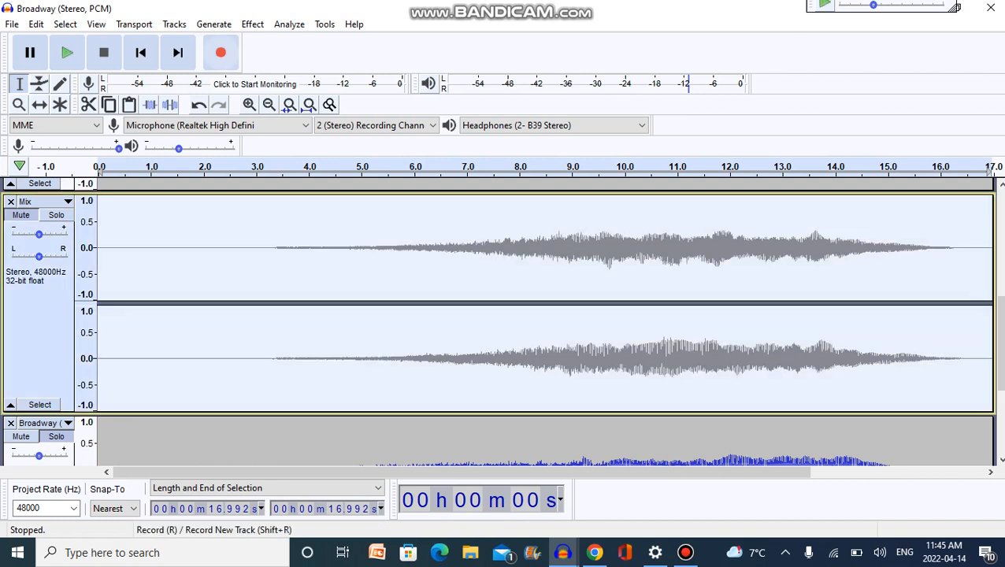
{"action": "left_click", "coordinate": [174, 23]}
{"action": "mouse_move", "coordinate": [204, 62]}
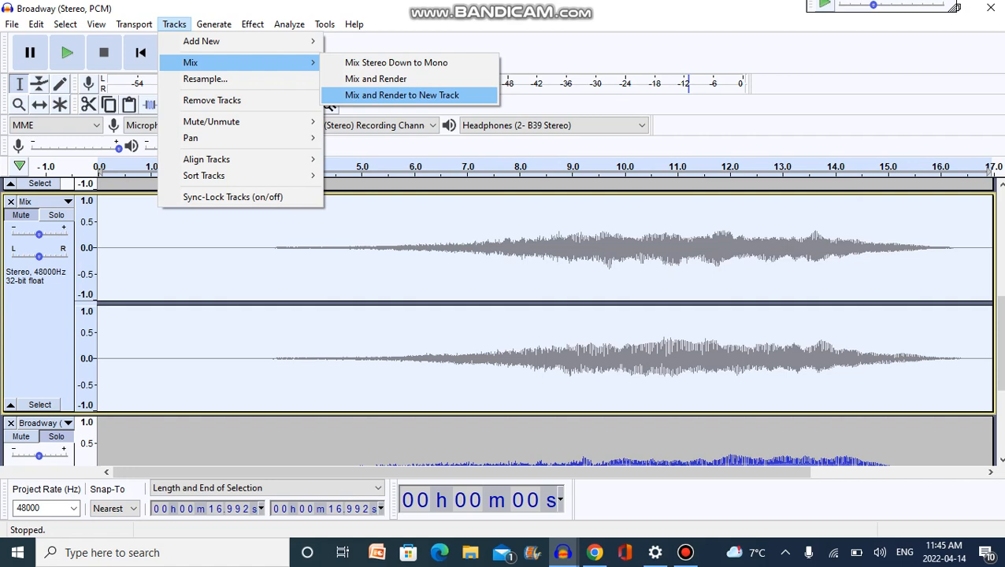
{"action": "left_click", "coordinate": [401, 94]}
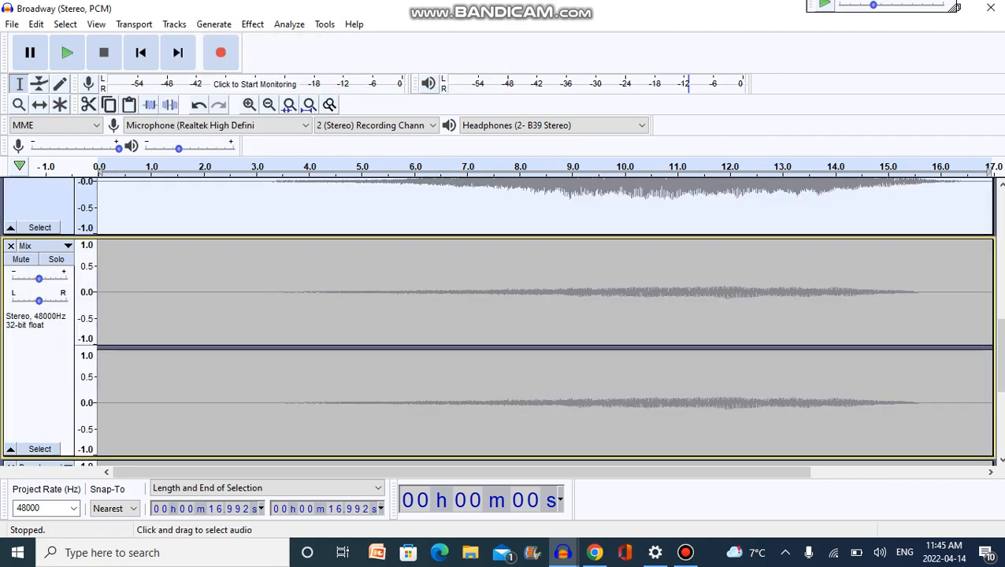
{"action": "left_click", "coordinate": [31, 246]}
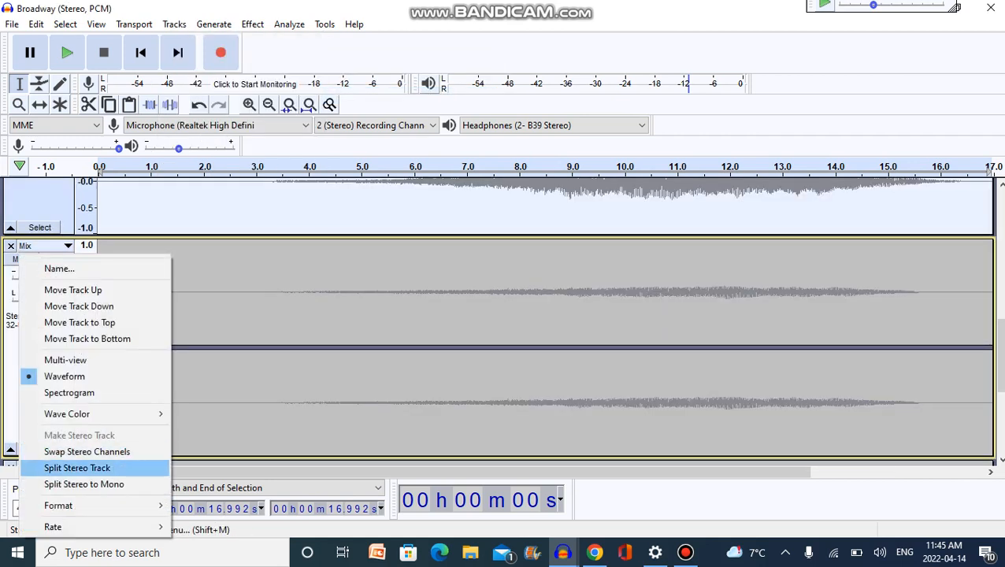
{"action": "left_click", "coordinate": [71, 466]}
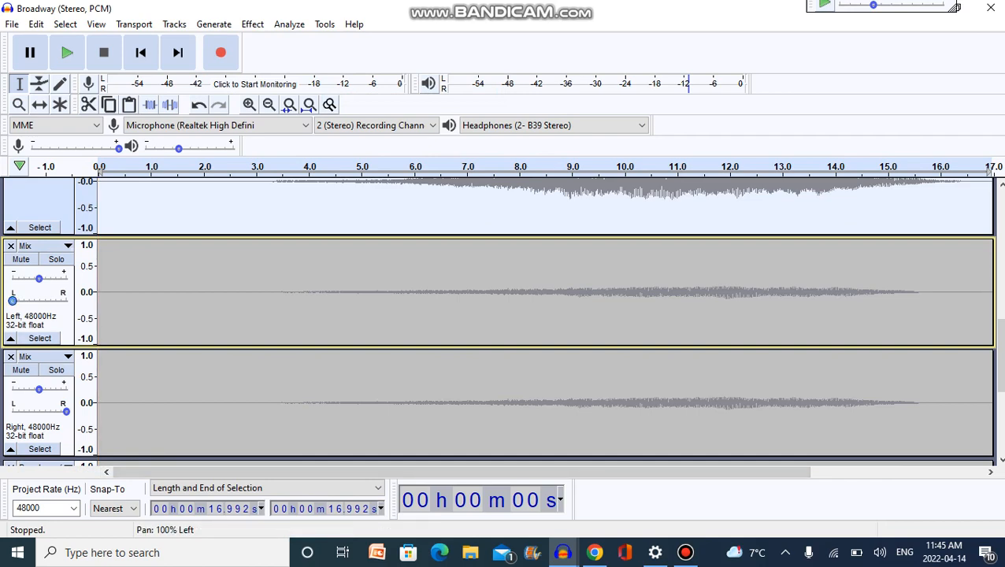
Centre the pan of the left-channel Mix track and delete the right-channel Mix track.
{"action": "left_click_drag", "start_coordinate": [12, 300], "coordinate": [39, 300]}
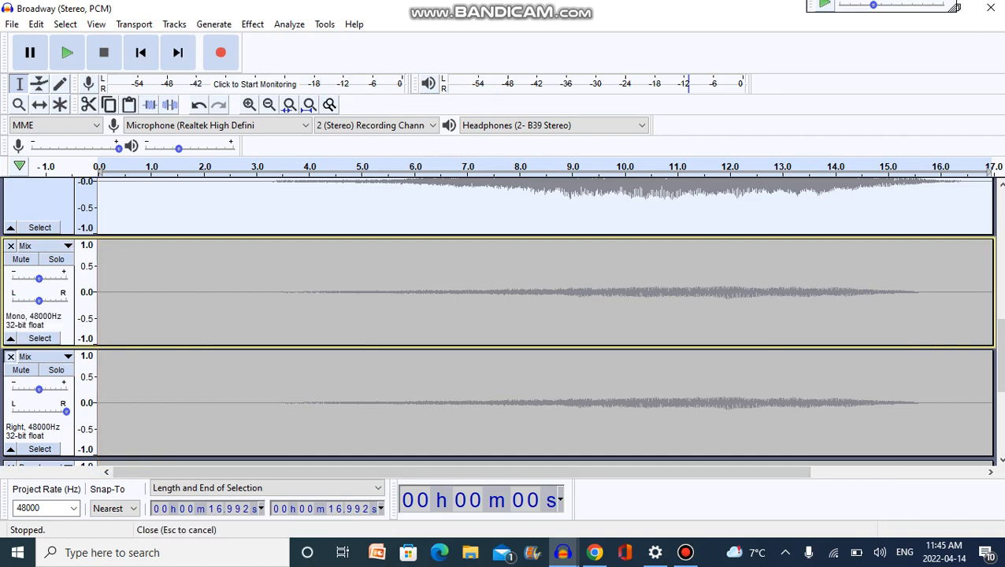
{"action": "left_click", "coordinate": [11, 356]}
{"action": "left_click_drag", "start_coordinate": [1000, 394], "coordinate": [1000, 307]}
{"action": "left_click", "coordinate": [11, 225]}
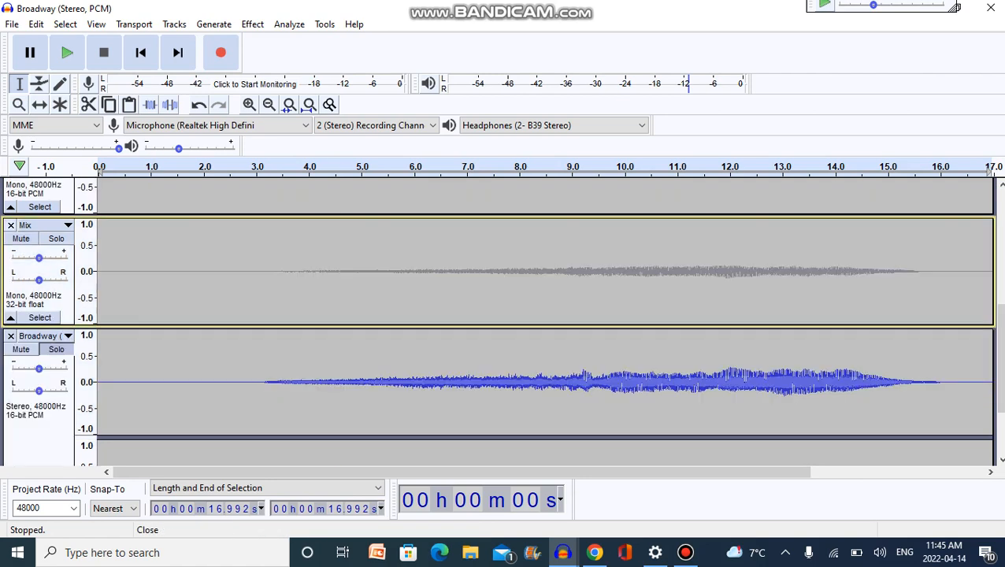
Split the topmost stereo Broadway track to mono, and unsolo and split the bottom stereo Broadway track to mono.
{"action": "left_click_drag", "start_coordinate": [1000, 354], "coordinate": [1000, 240]}
{"action": "left_click", "coordinate": [39, 188]}
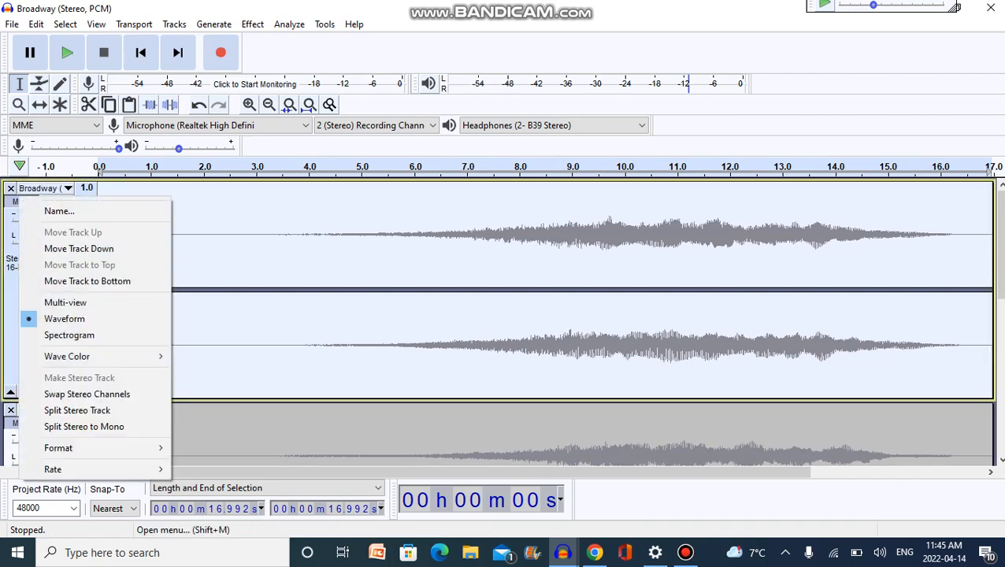
{"action": "left_click", "coordinate": [63, 426]}
{"action": "scroll", "coordinate": [503, 315], "scroll_direction": "down", "scroll_amount": 5}
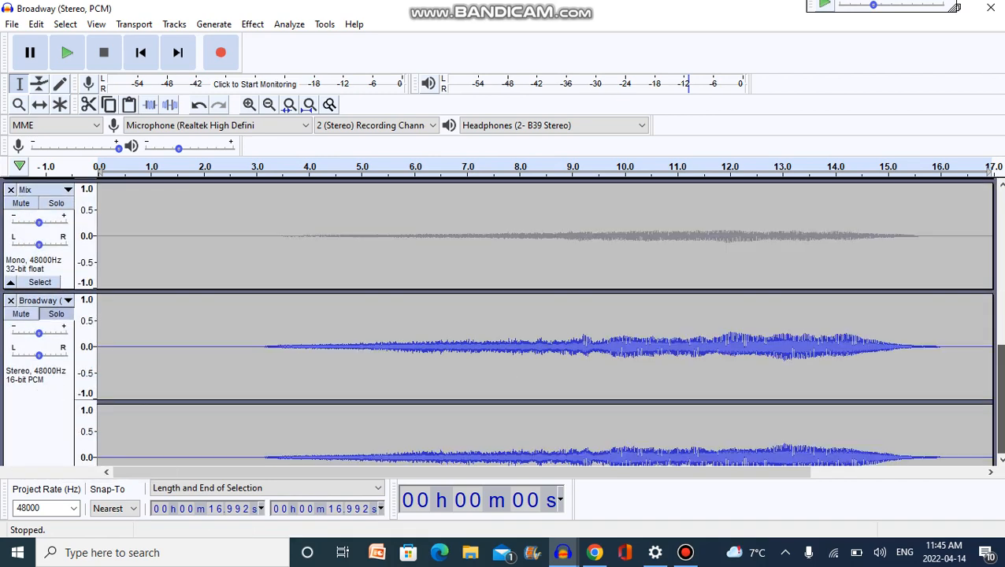
{"action": "left_click", "coordinate": [39, 229]}
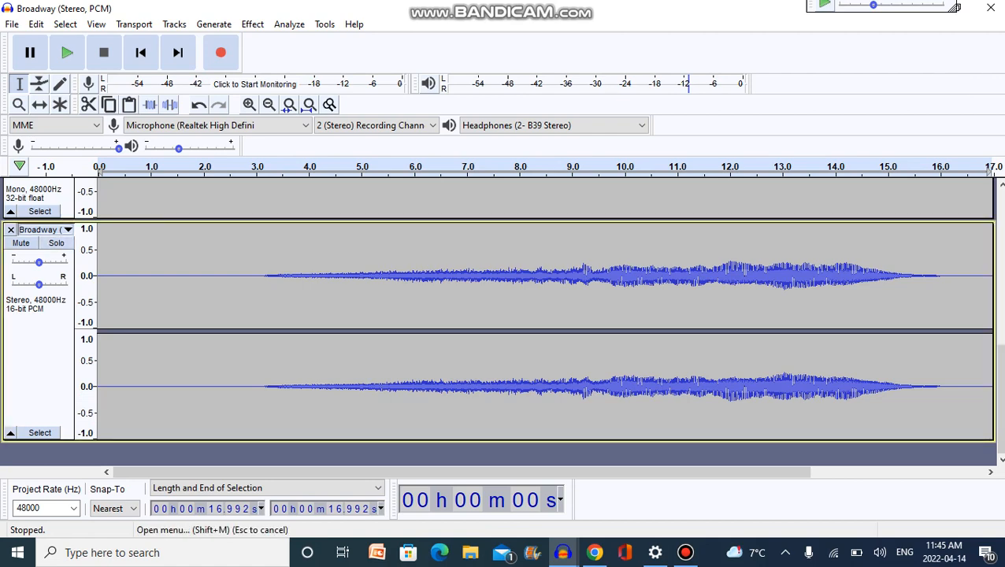
{"action": "left_click", "coordinate": [85, 466]}
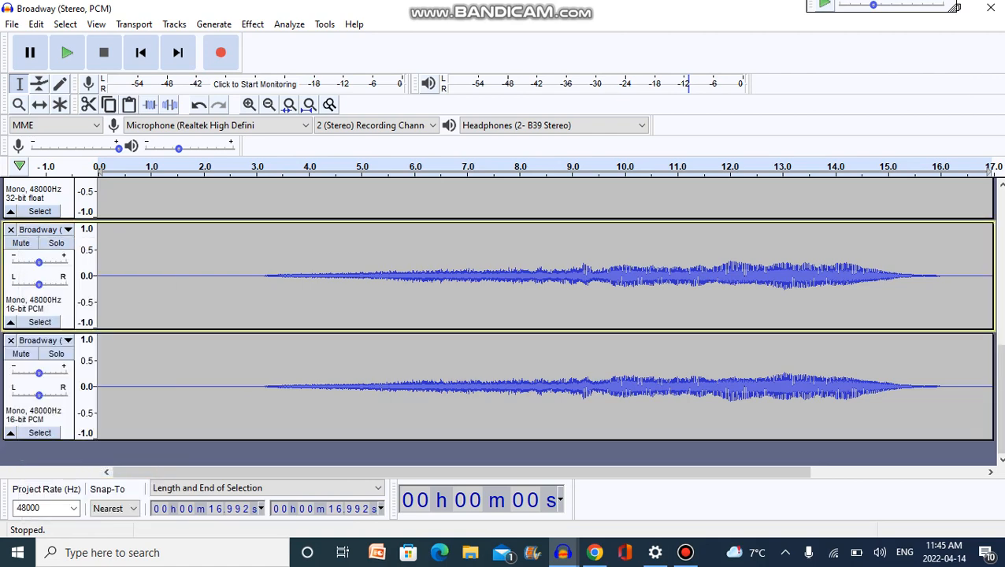
Play all the mono tracks together from about 5.1 s.
{"action": "scroll", "coordinate": [504, 315], "scroll_direction": "up", "scroll_amount": 5}
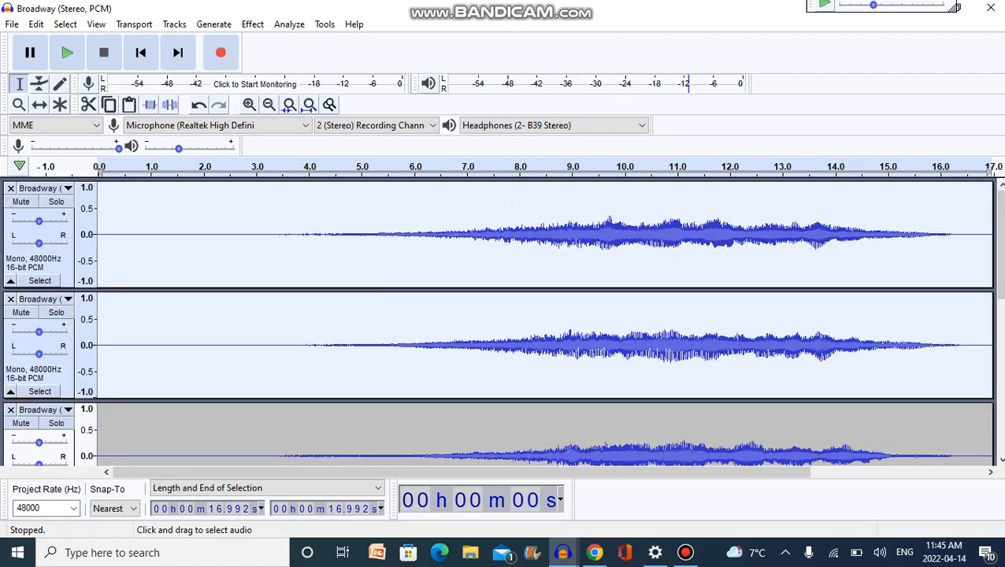
{"action": "left_click", "coordinate": [366, 252]}
{"action": "key", "text": "space"}
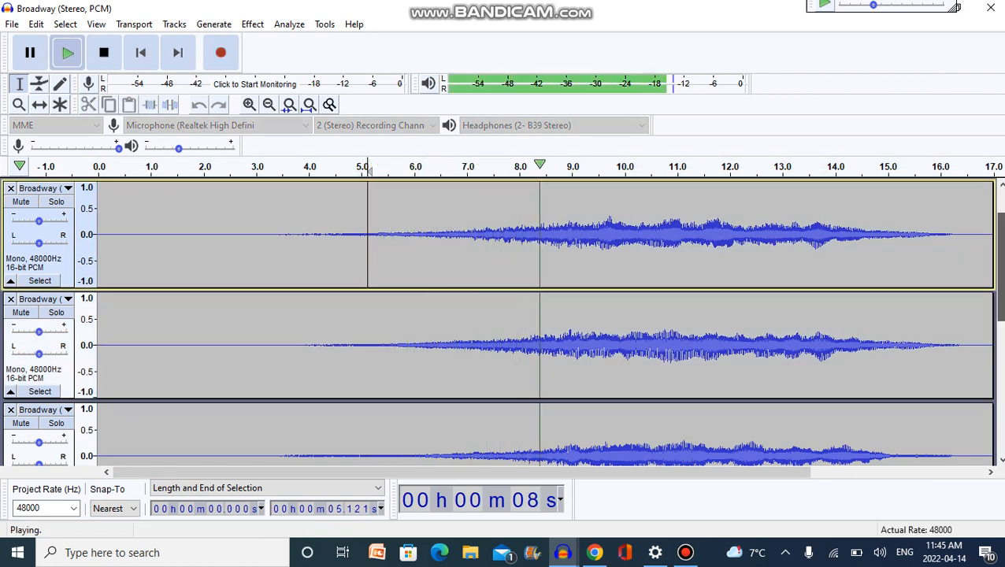
{"action": "scroll", "coordinate": [504, 315], "scroll_direction": "down", "scroll_amount": 4}
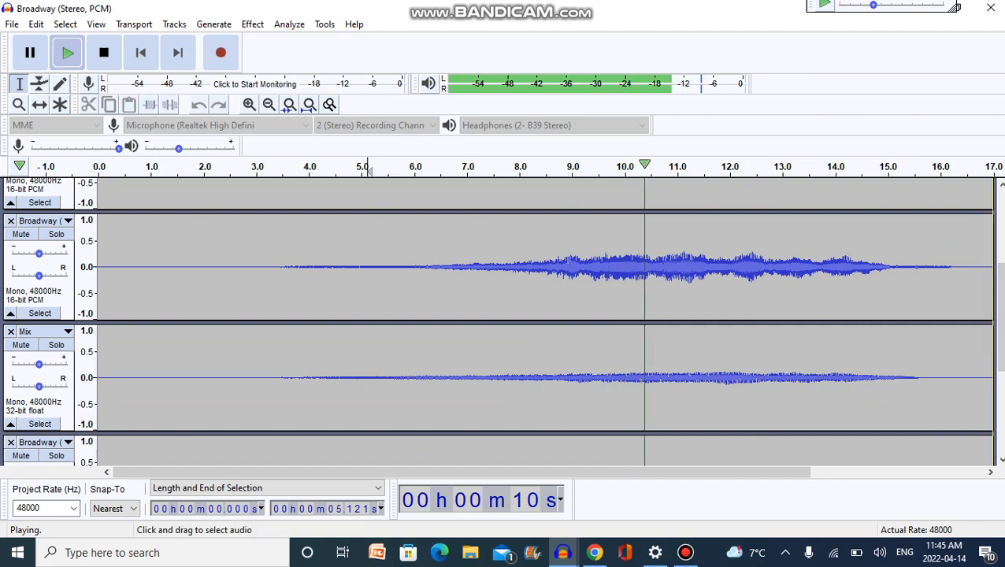
{"action": "key", "text": "space"}
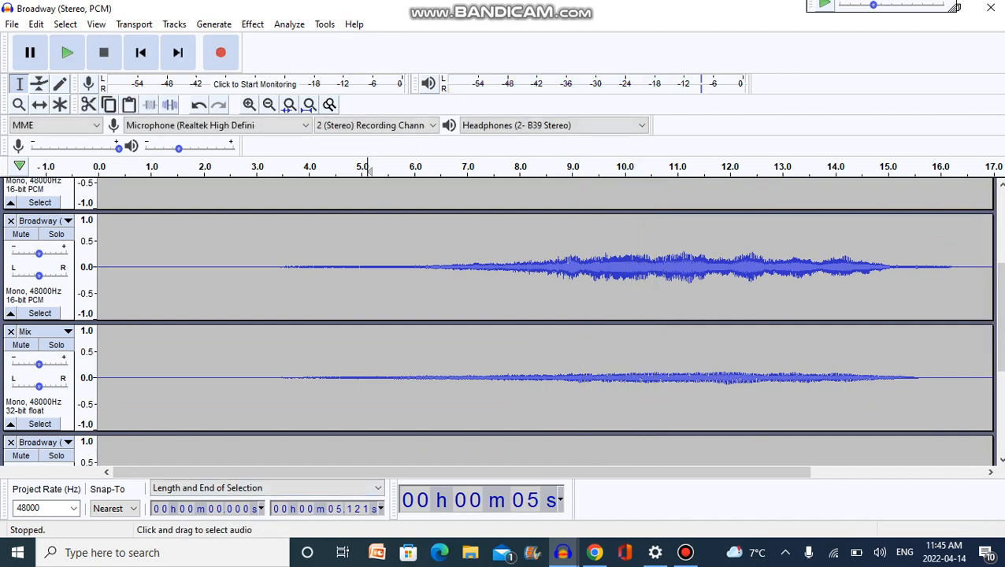
Repeat the last effect on the third mono Broadway track and the mono Mix track below it.
{"action": "left_click", "coordinate": [39, 296]}
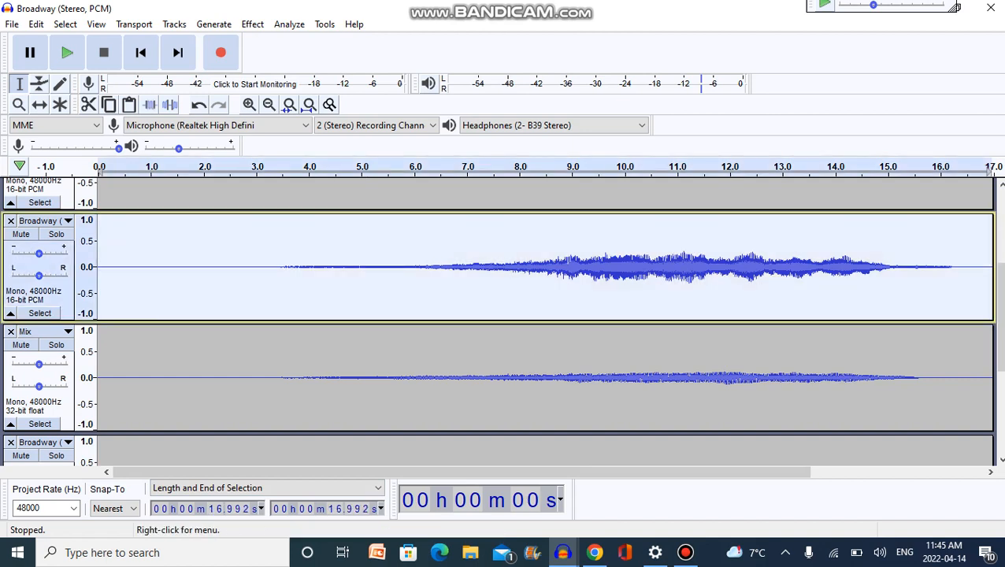
{"action": "left_click", "coordinate": [57, 406], "text": "ctrl"}
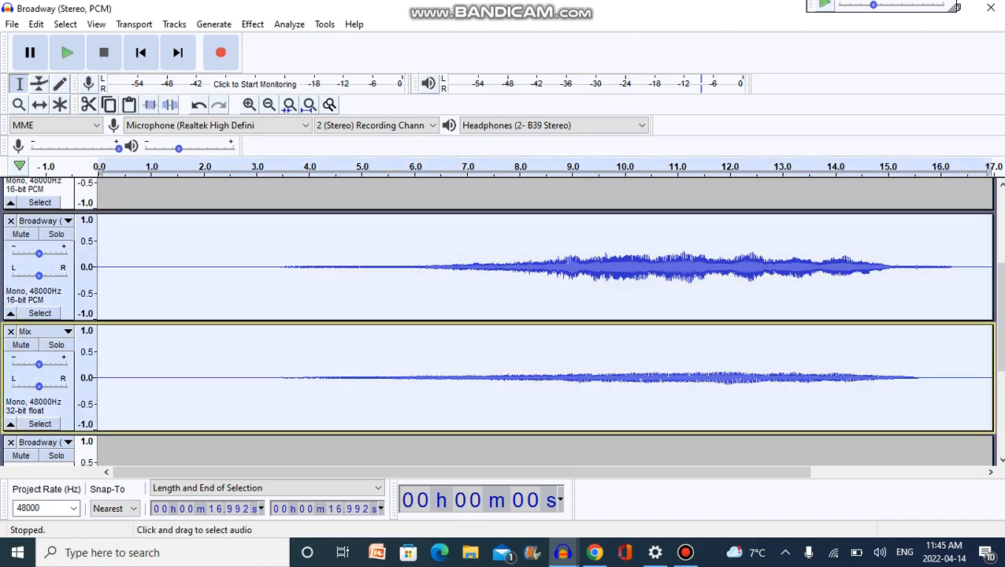
{"action": "key", "text": "ctrl+r"}
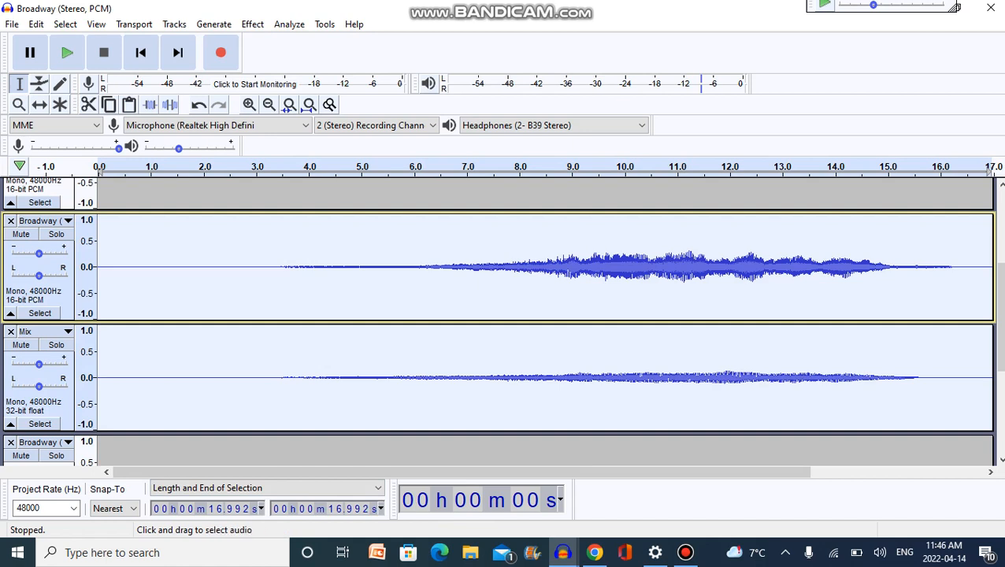
Play all the mono tracks together from about 6.0 s to check the repeated effect.
{"action": "left_click", "coordinate": [415, 268]}
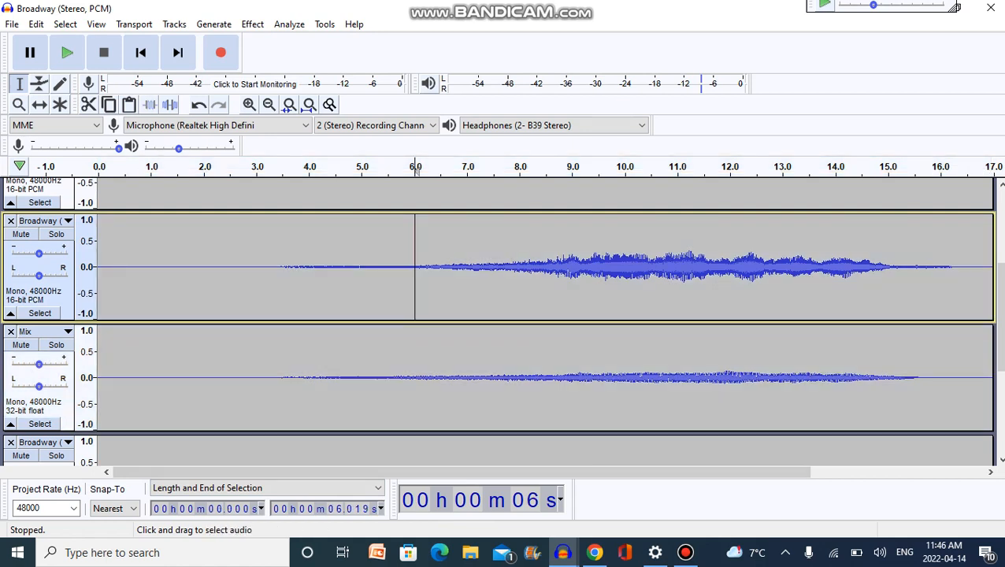
{"action": "key", "text": "space"}
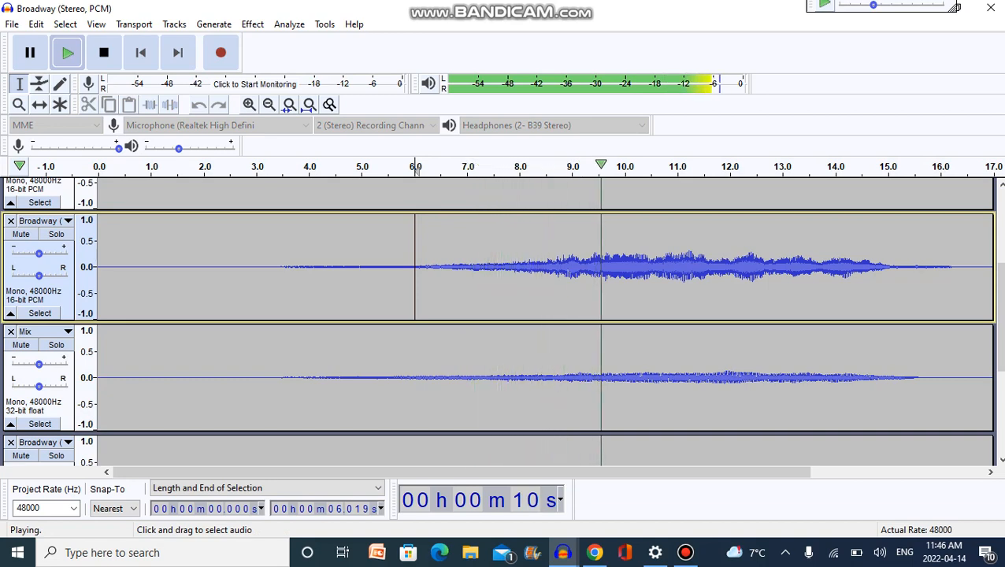
{"action": "scroll", "coordinate": [535, 315], "scroll_direction": "up", "scroll_amount": 4}
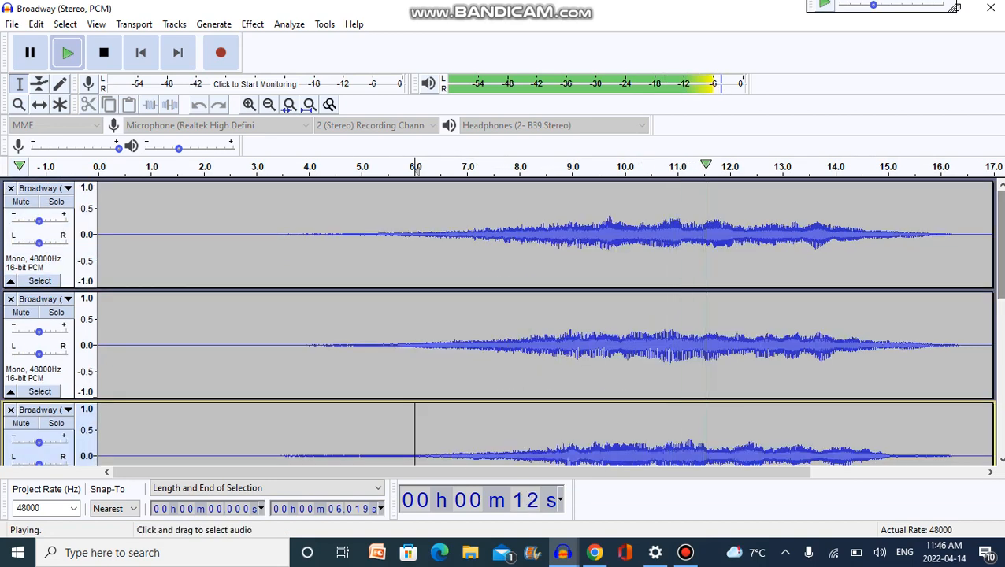
{"action": "key", "text": "space"}
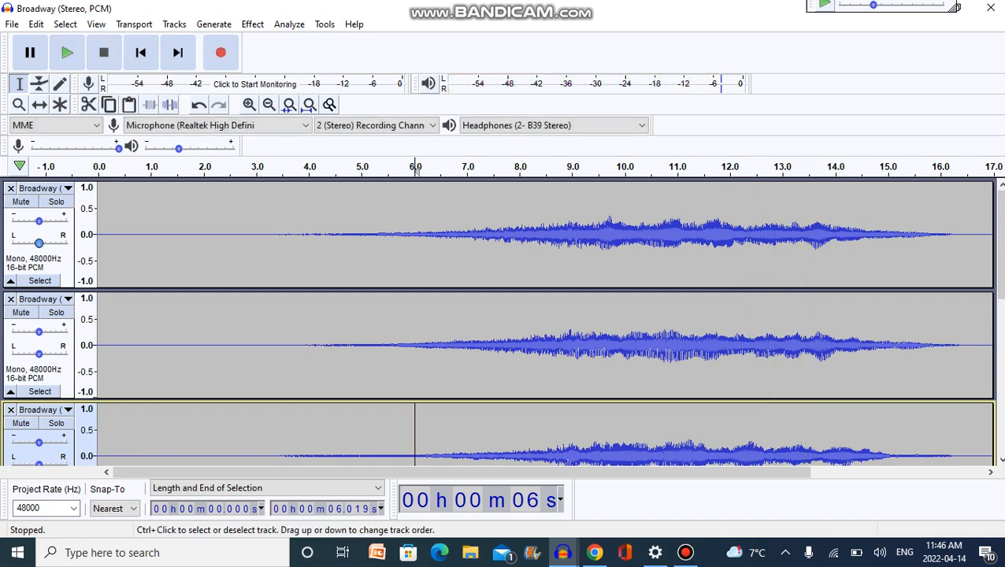
Join the top two mono Broadway tracks and the bottom two mono Broadway tracks with Make Stereo Track.
{"action": "left_click", "coordinate": [39, 189]}
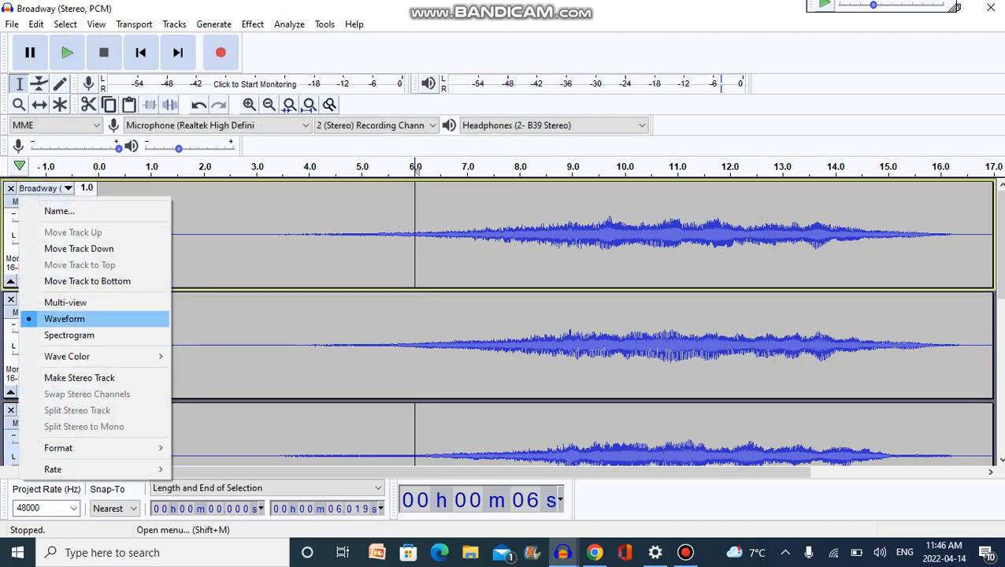
{"action": "left_click", "coordinate": [48, 376]}
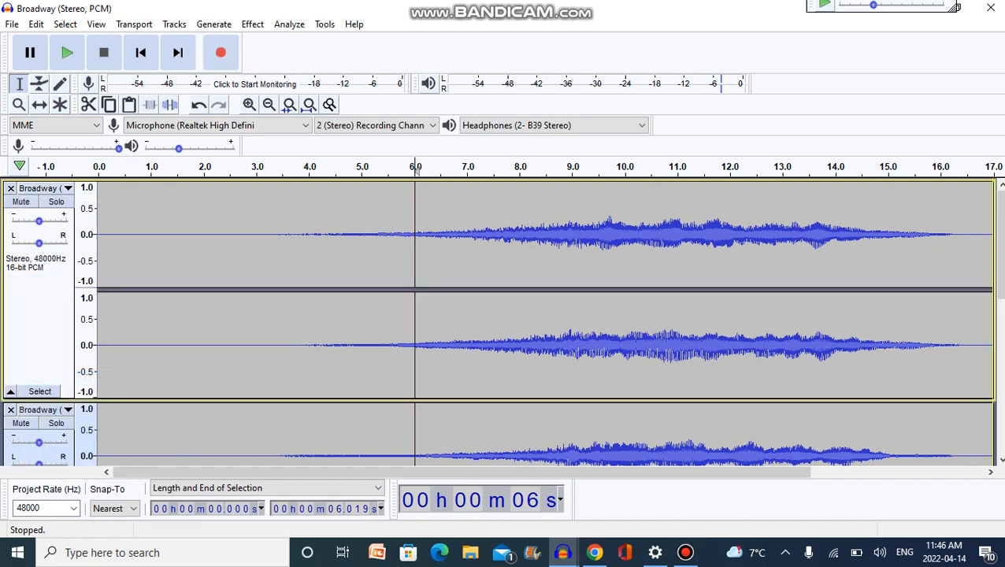
{"action": "scroll", "coordinate": [536, 315], "scroll_direction": "down", "scroll_amount": 5}
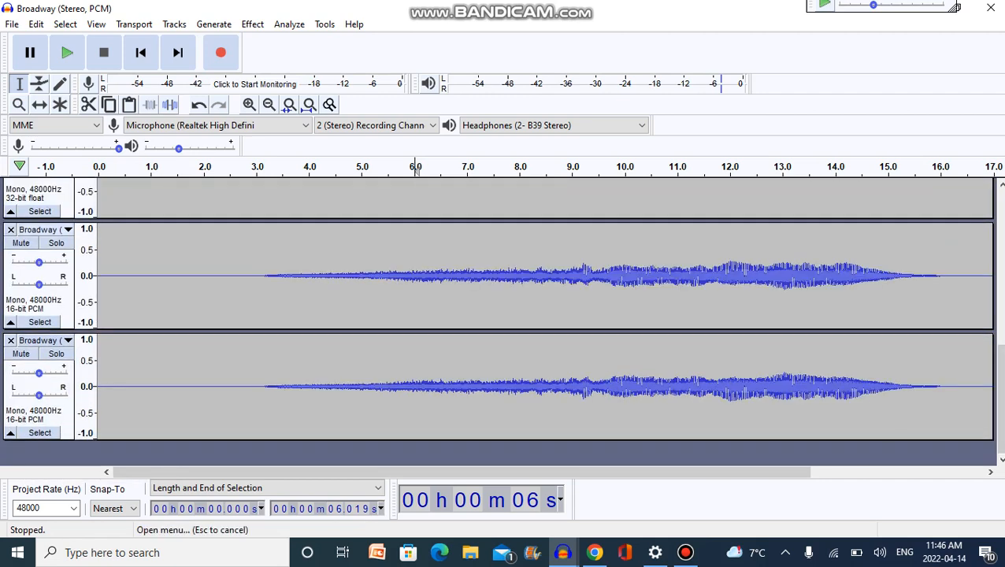
{"action": "left_click", "coordinate": [40, 229]}
{"action": "left_click", "coordinate": [79, 417]}
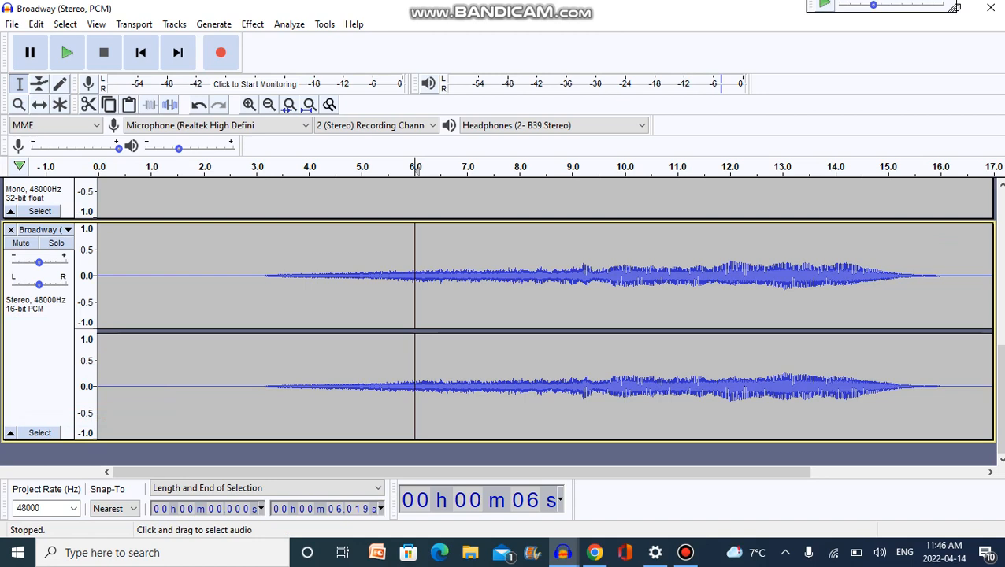
Set the playback start to 0 s and play the full mix briefly from the beginning.
{"action": "left_click", "coordinate": [100, 167]}
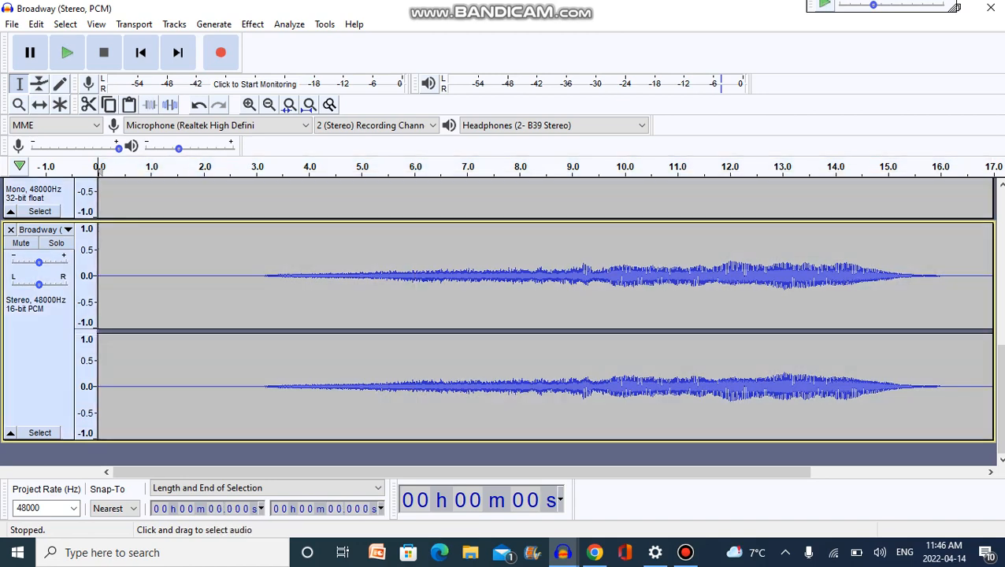
{"action": "scroll", "coordinate": [503, 315], "scroll_direction": "up", "scroll_amount": 5}
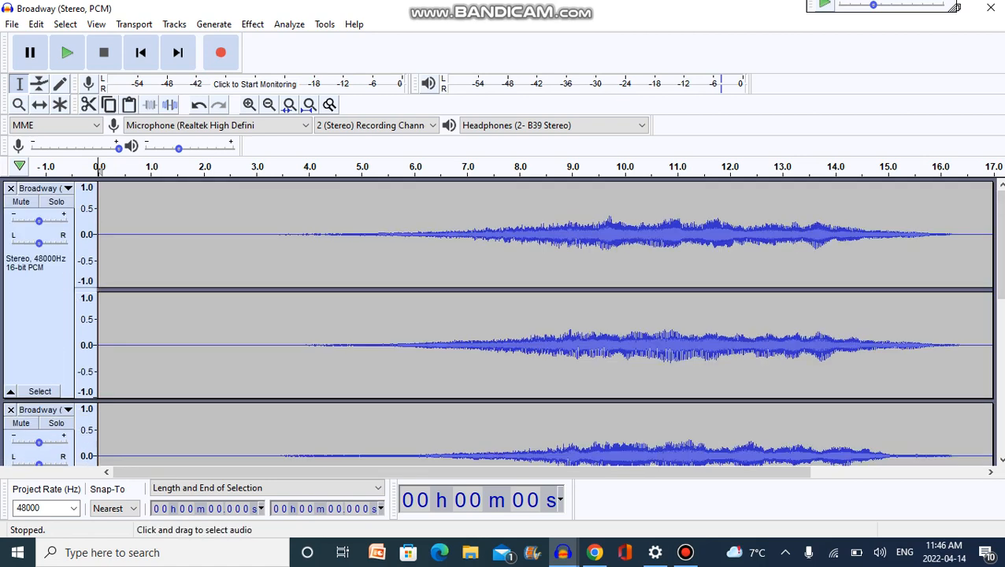
{"action": "key", "text": "space"}
{"action": "key", "text": "space"}
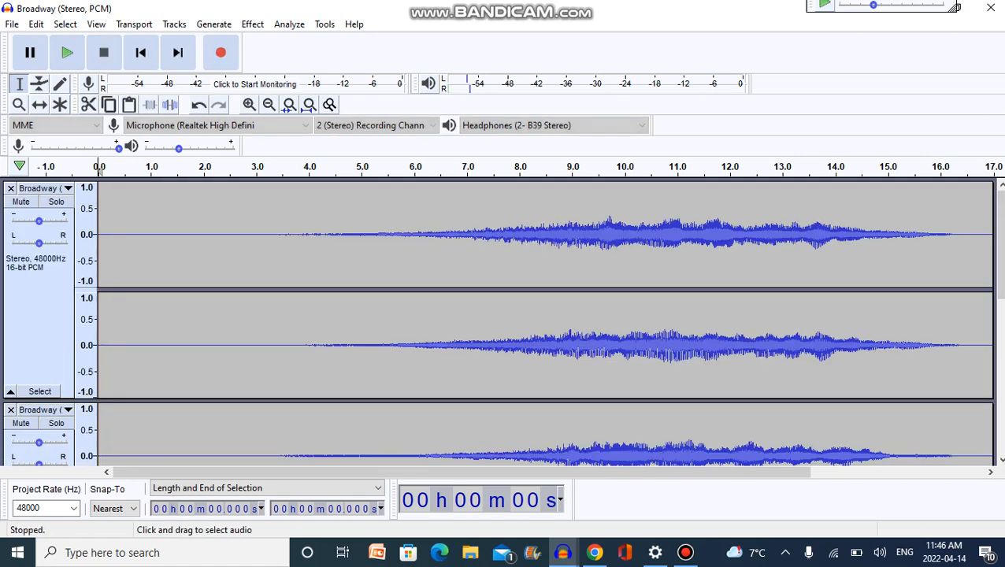
{"action": "key", "text": "space"}
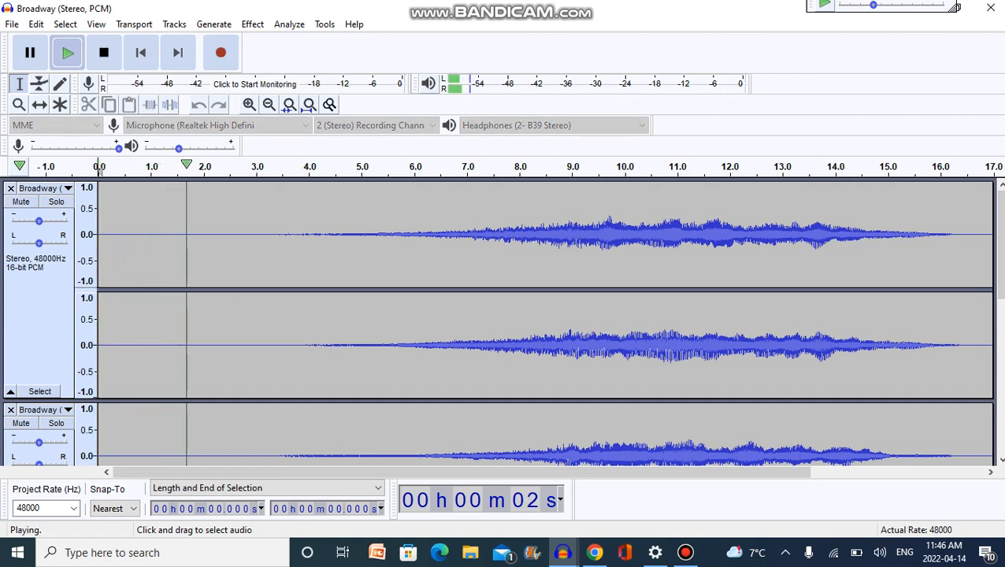
{"action": "key", "text": "space"}
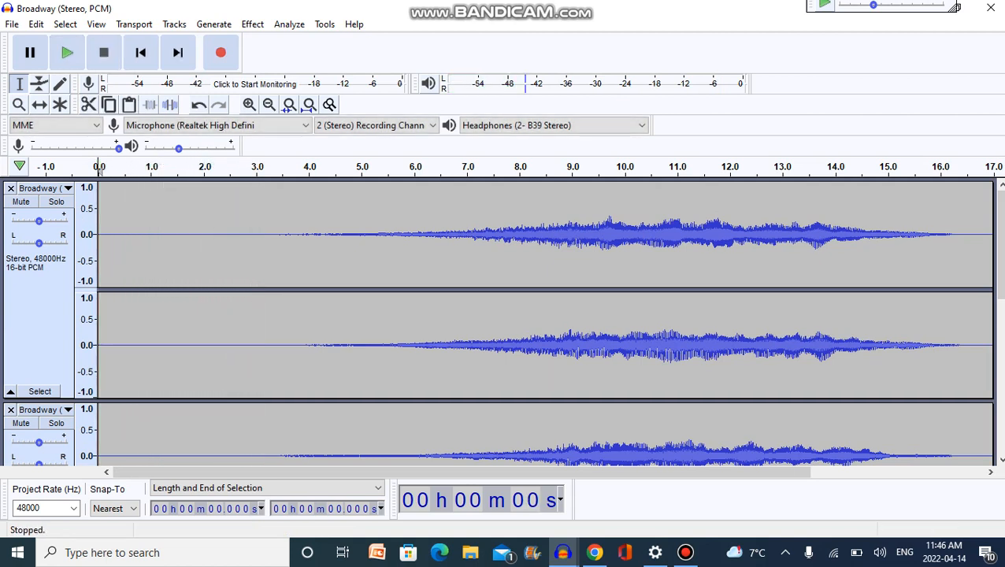
Split the topmost stereo Broadway track back to mono.
{"action": "left_click", "coordinate": [38, 188]}
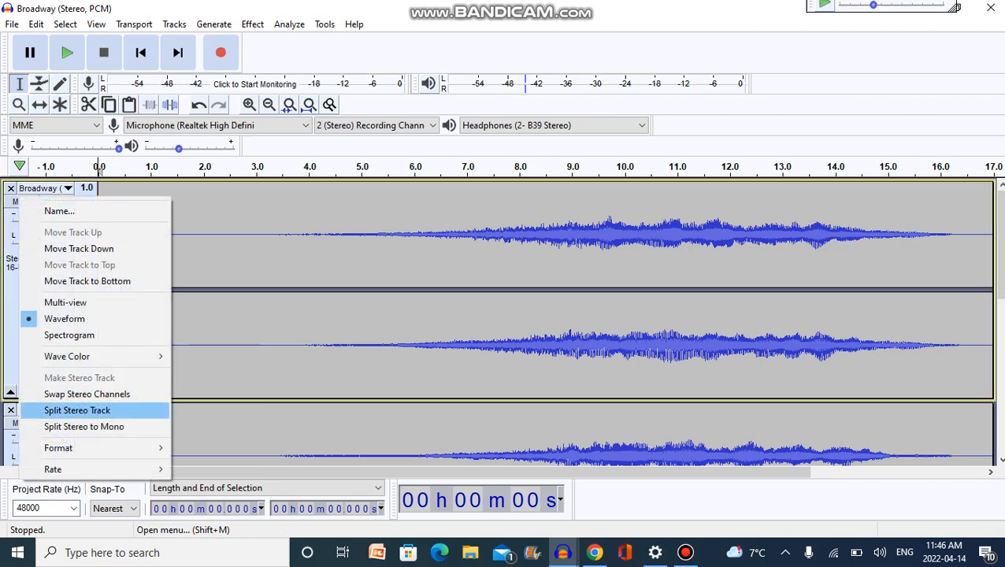
{"action": "left_click", "coordinate": [86, 426]}
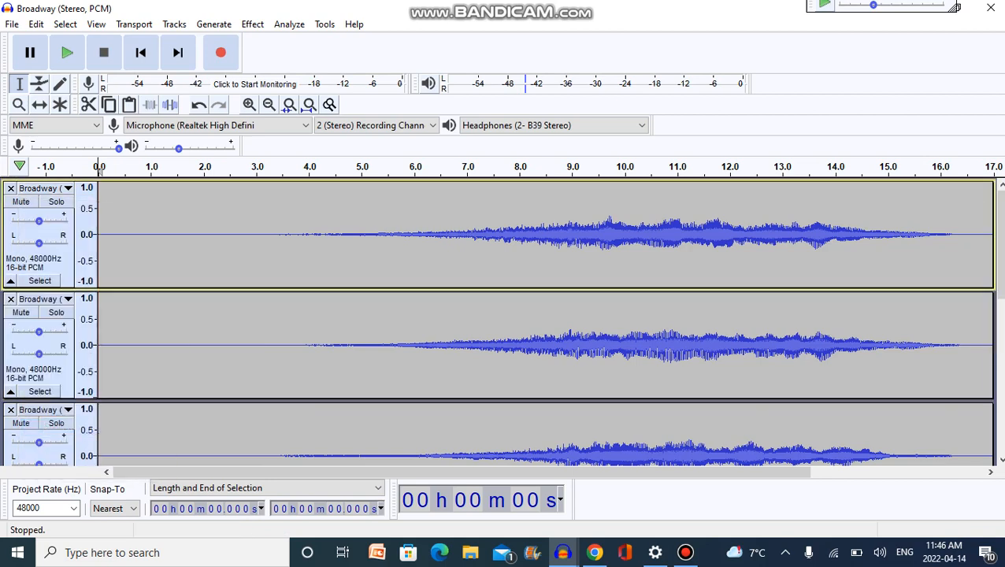
{"action": "scroll", "coordinate": [504, 322], "scroll_direction": "down", "scroll_amount": 5}
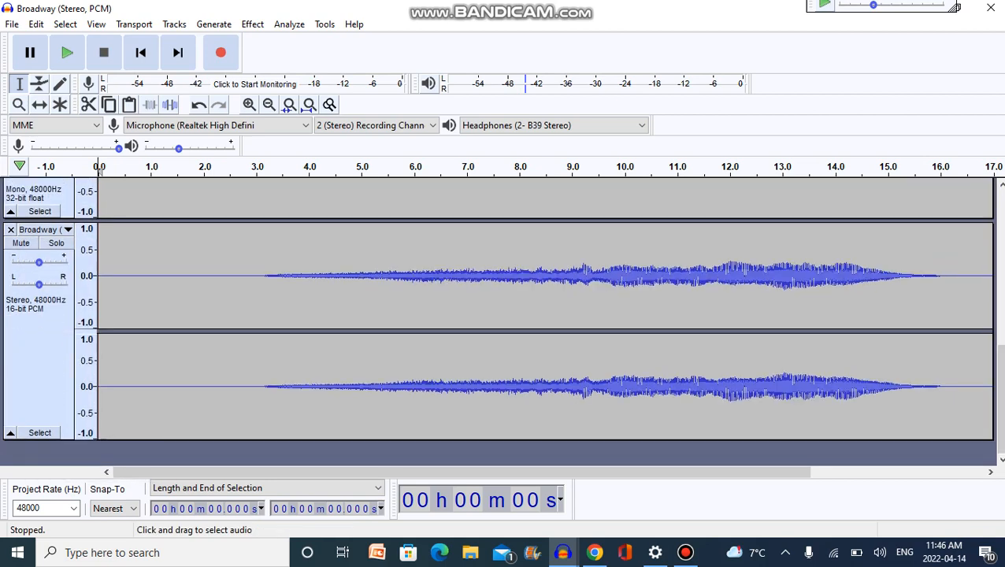